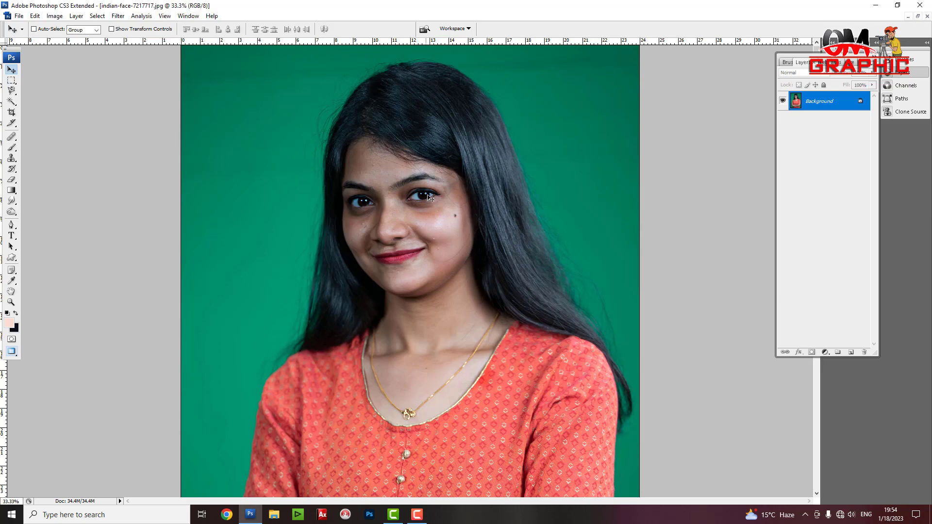
- Inspect the face up close, then zoom back out to the whole face
key(ctrl+plus)
key(ctrl+plus)
key(ctrl+plus)
drag(282, 188, 294, 265)
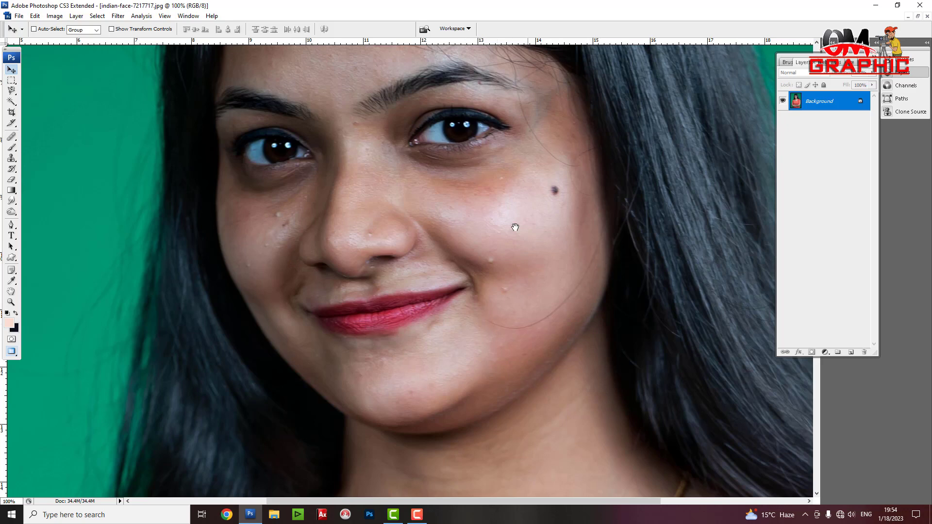
scroll(515, 227, up, 2)
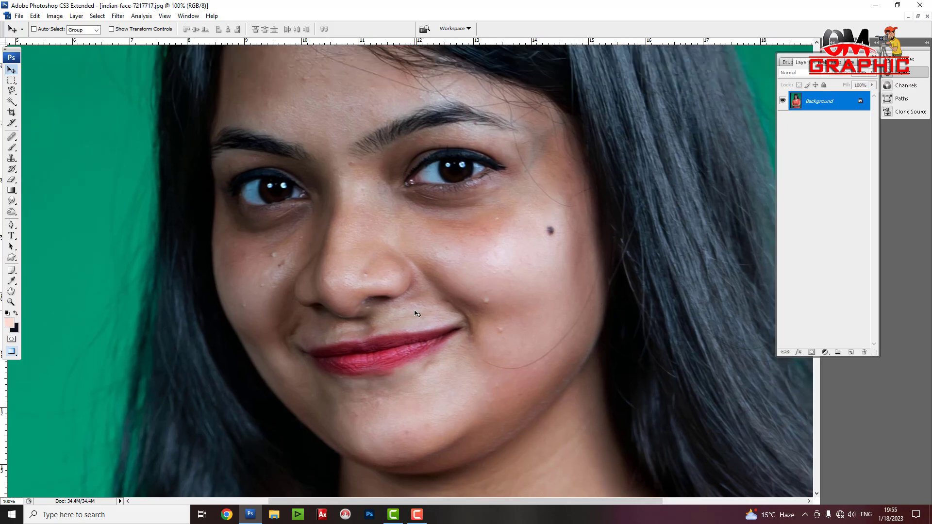
key(ctrl+minus)
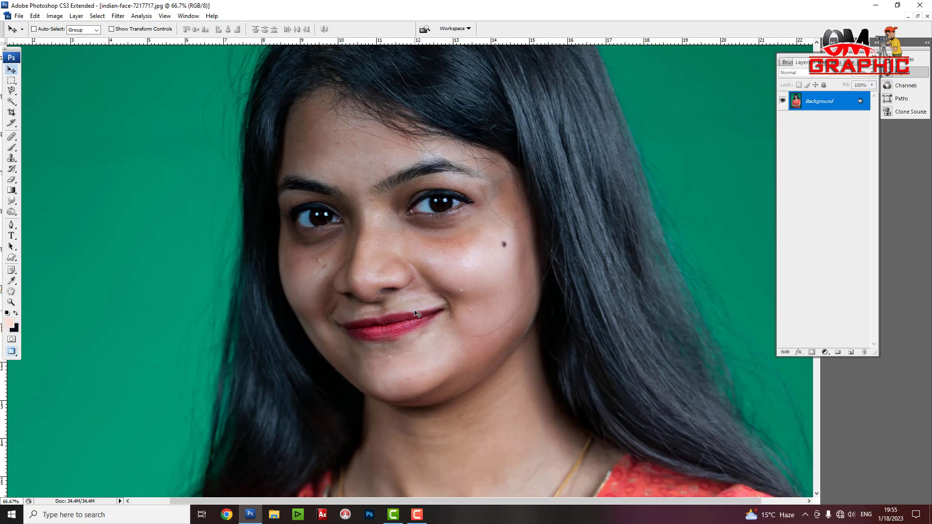
key(ctrl+minus)
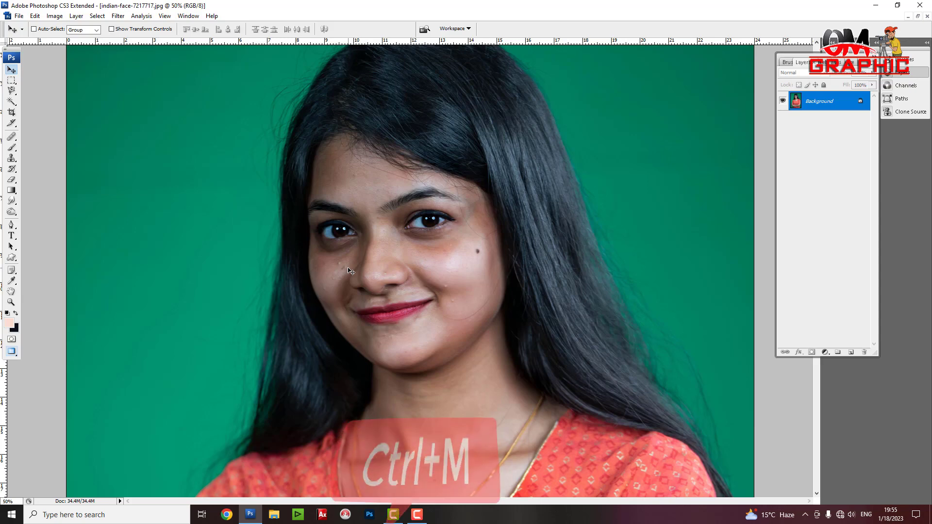
- Apply a Curves adjustment raising input 114 to output 132
click(54, 16)
mouse_move(69, 40)
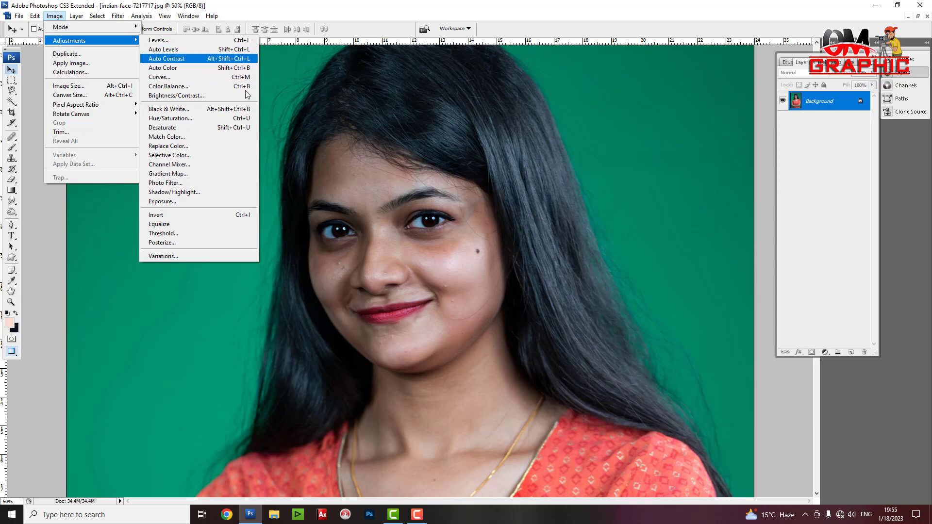
click(190, 82)
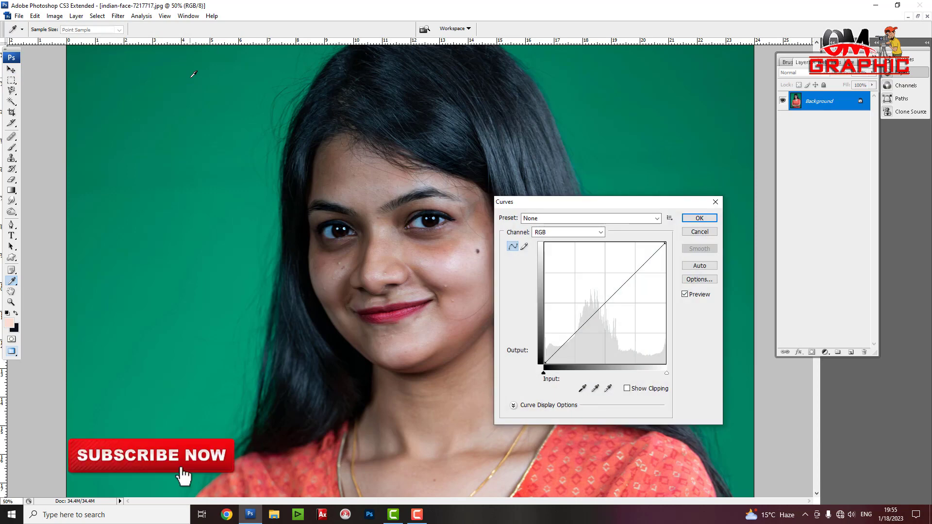
drag(601, 307, 599, 300)
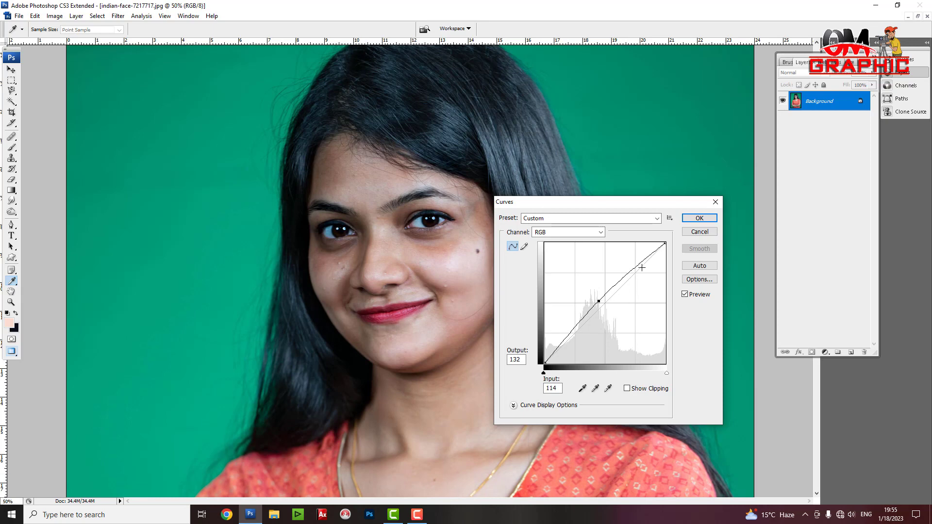
click(701, 218)
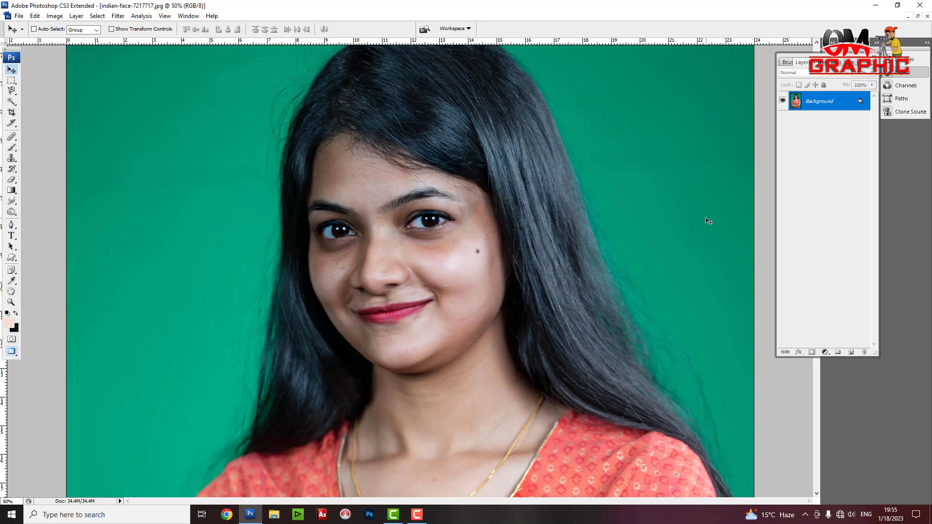
key(ctrl+plus)
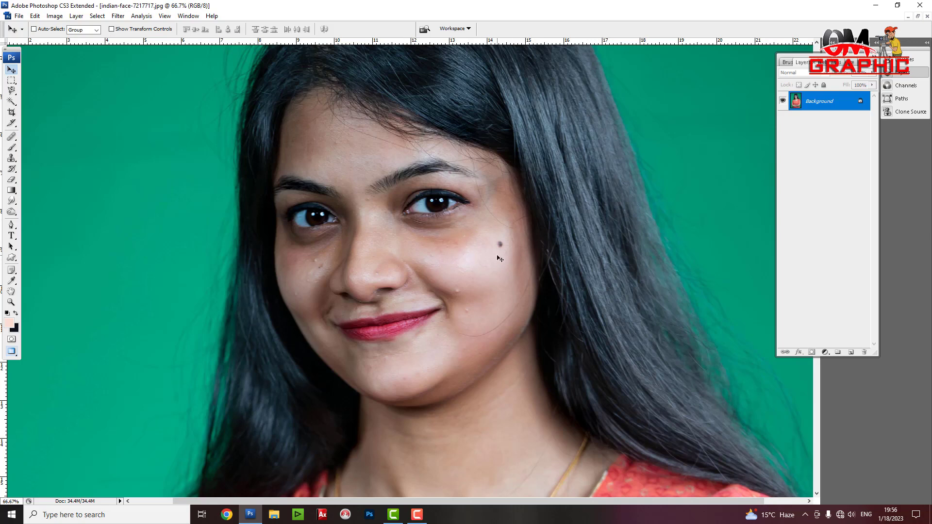
- Zoom in on the face and switch to the Spot Healing Brush Tool
key(ctrl+plus)
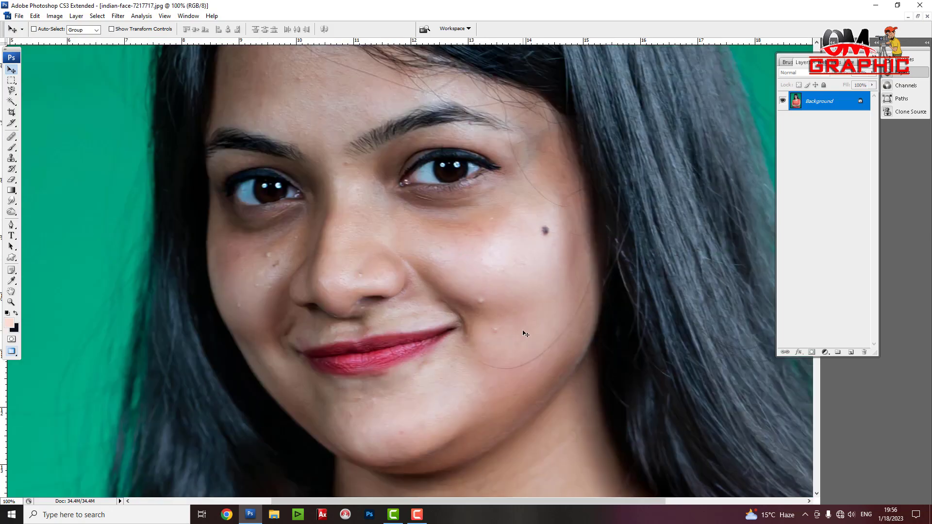
click(17, 162)
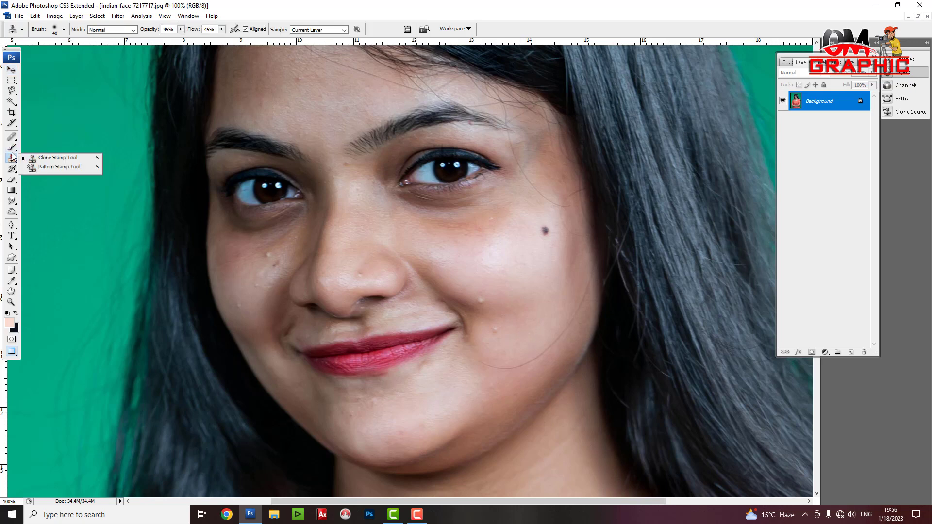
click(11, 137)
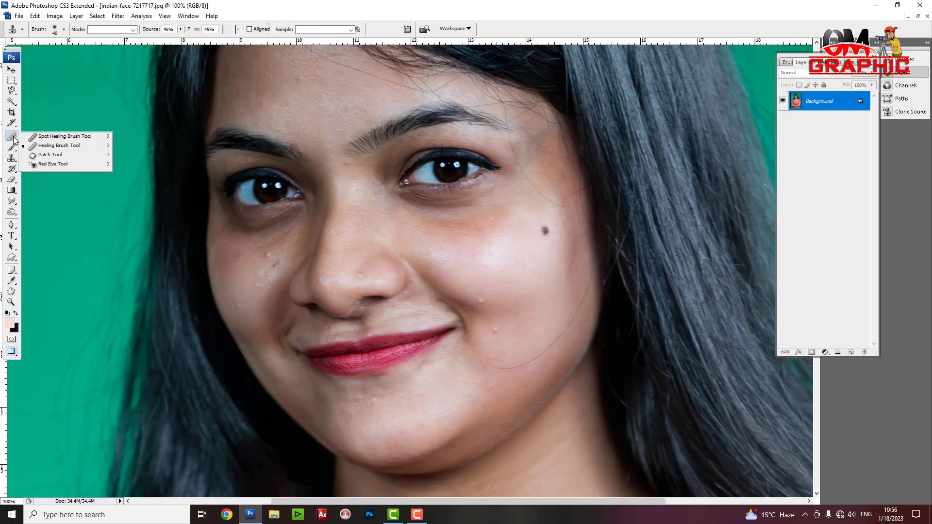
click(68, 137)
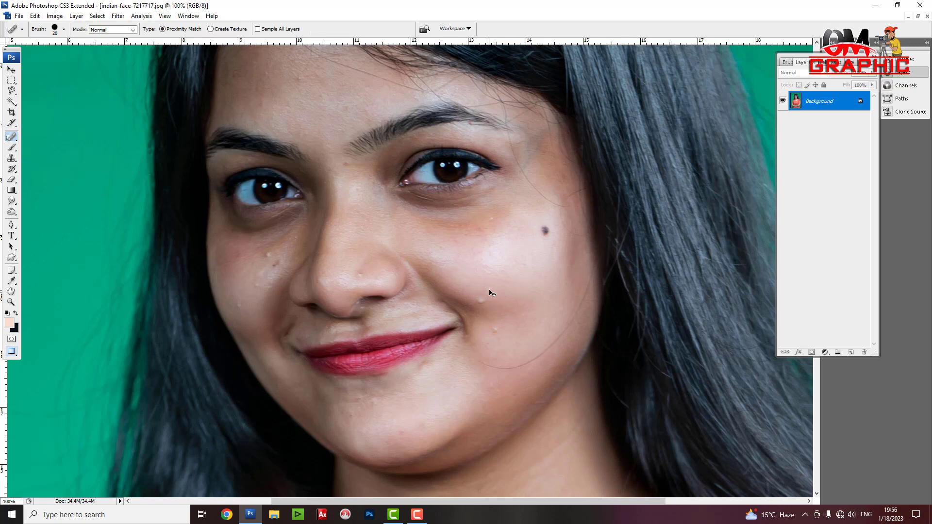
- Heal the blemishes on the right and left cheeks
key(ctrl+plus)
drag(552, 327, 528, 299)
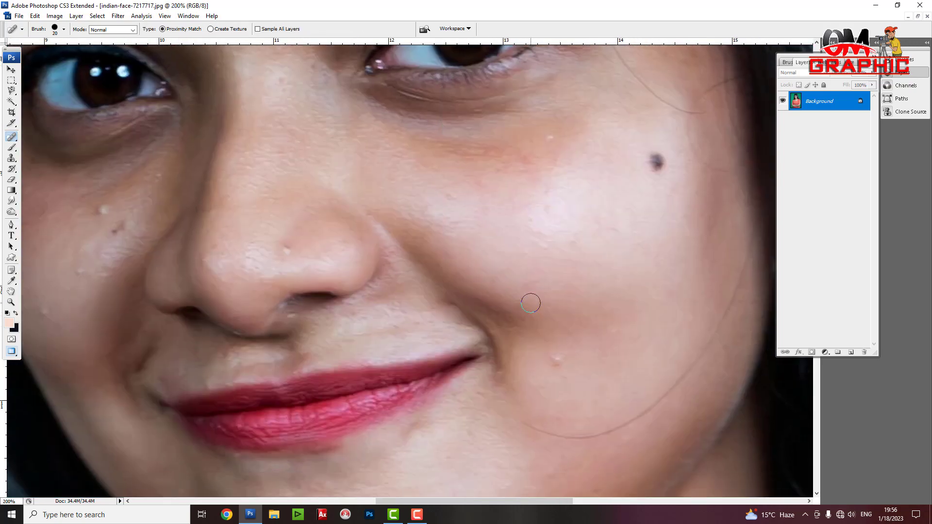
click(554, 362)
drag(124, 247, 237, 262)
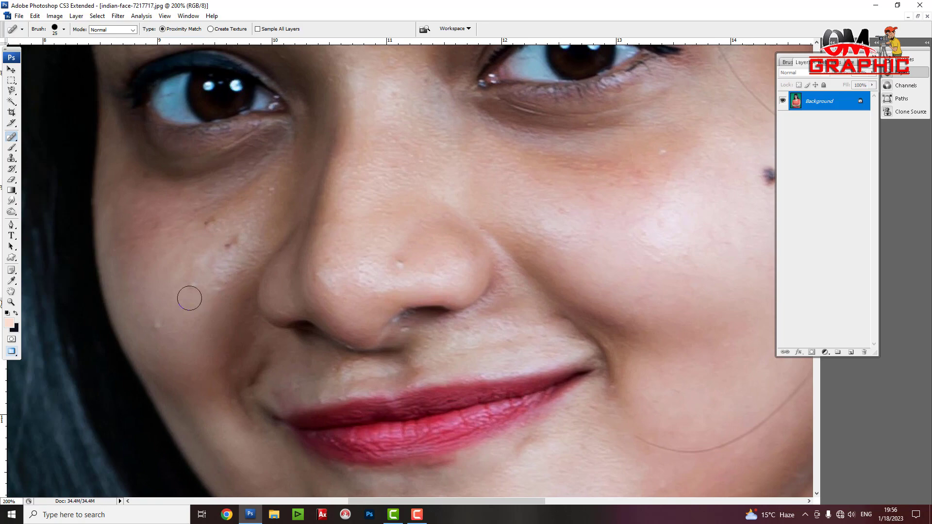
key(bracketright)
click(191, 285)
key(bracketleft)
click(159, 325)
- Heal the spots beside the nose, between the eyebrows and on the forehead
drag(661, 249, 642, 255)
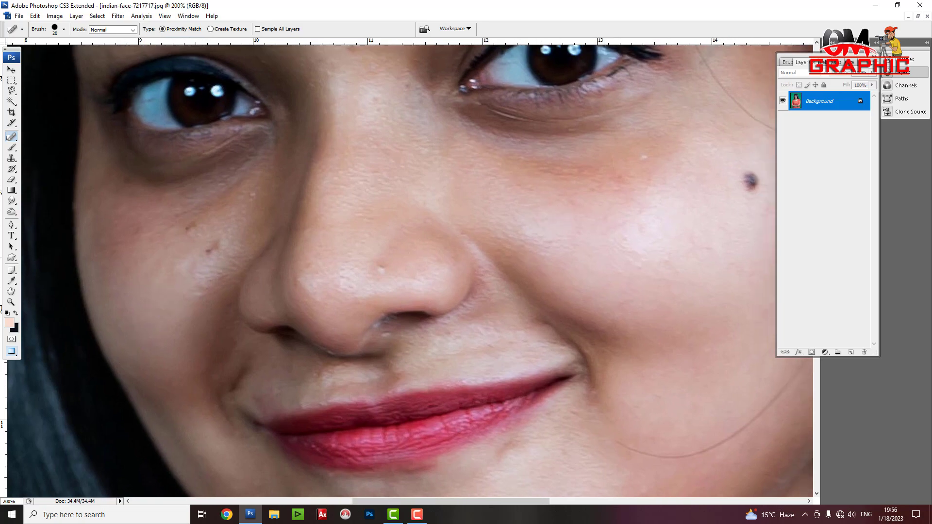
click(189, 226)
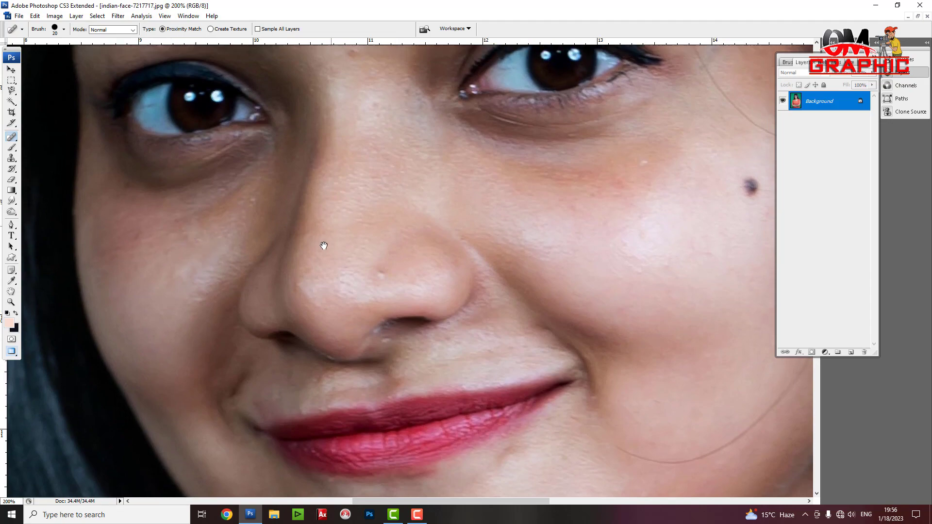
drag(338, 189, 281, 364)
click(291, 221)
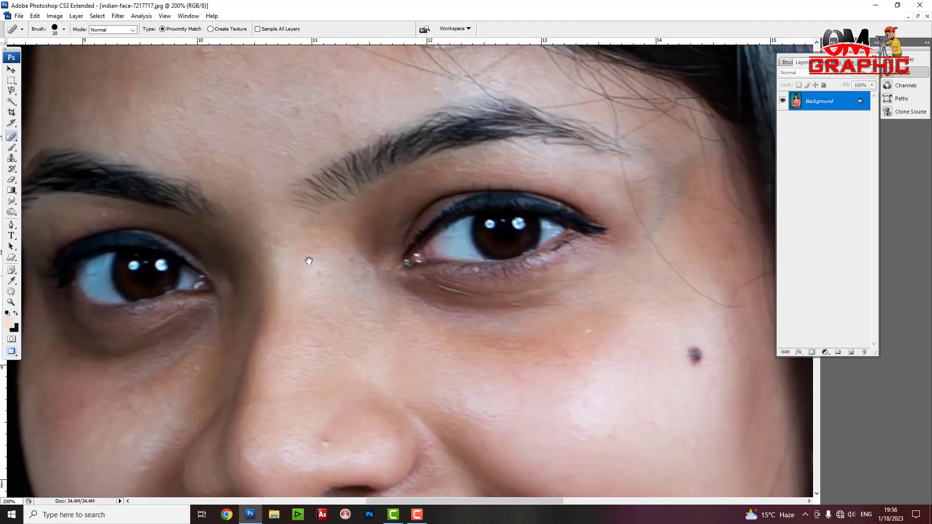
drag(308, 260, 324, 353)
click(217, 141)
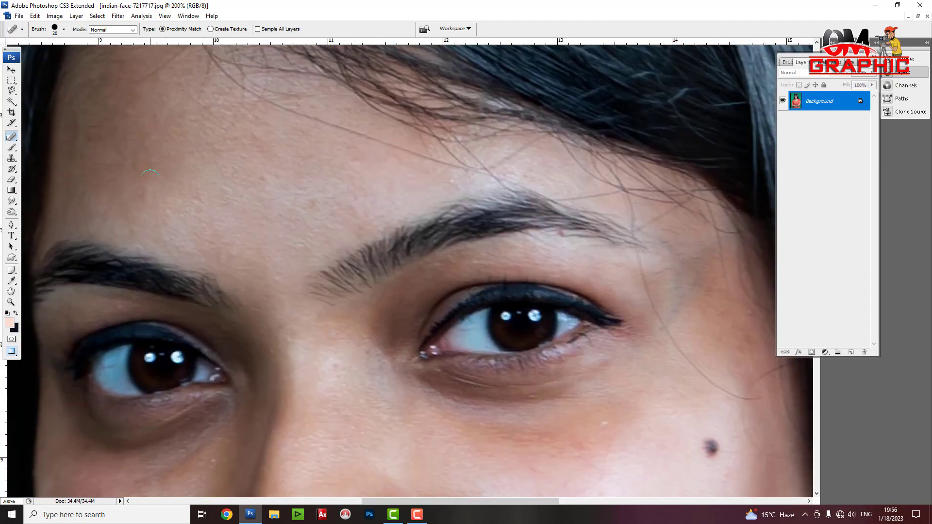
- Try healing the cheek mole, undo it to keep the mole, then review the lower cheek
mouse_move(684, 422)
mouse_down()
mouse_move(589, 390)
mouse_move(480, 292)
mouse_up()
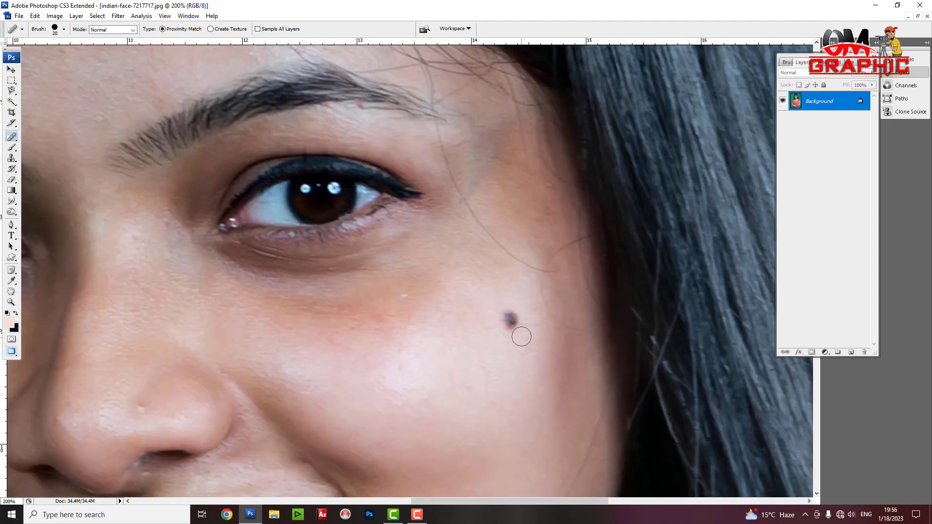
key(bracketright)
click(513, 322)
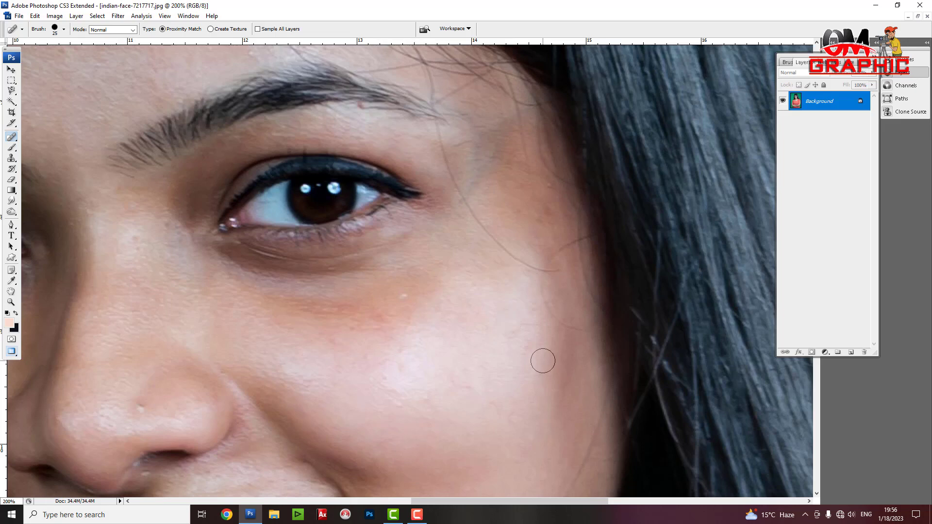
key(ctrl+z)
key(ctrl+minus)
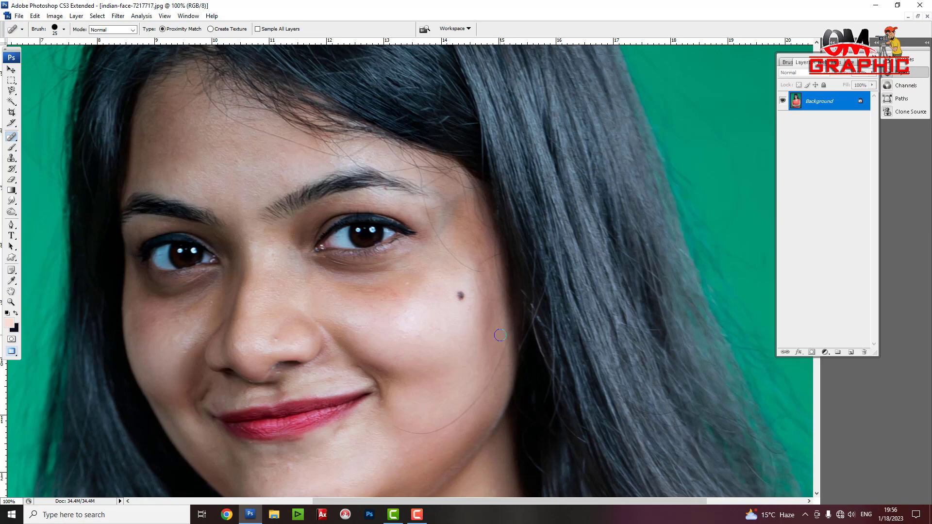
scroll(514, 359, down, 1)
key(ctrl+plus)
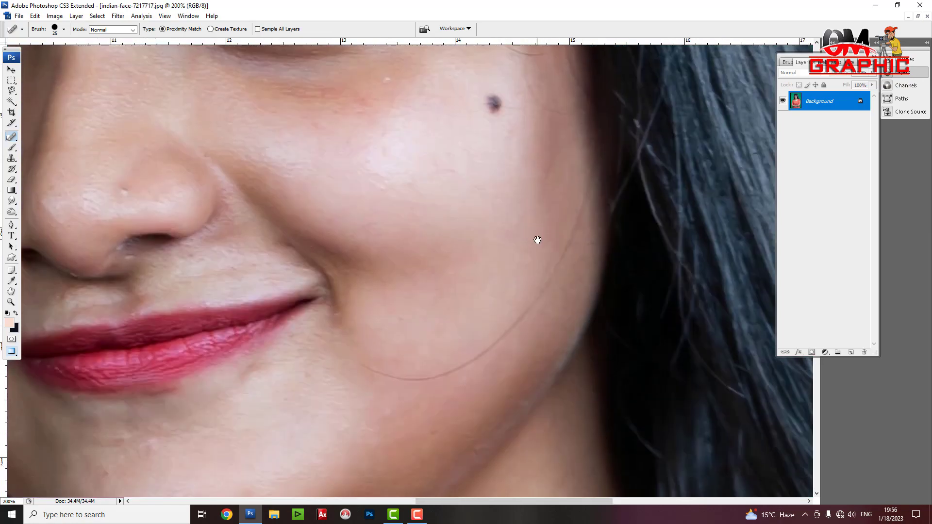
scroll(536, 239, down, 4)
- With a smaller Spot Healing brush, remove the stray hair along the jaw
right_click(11, 137)
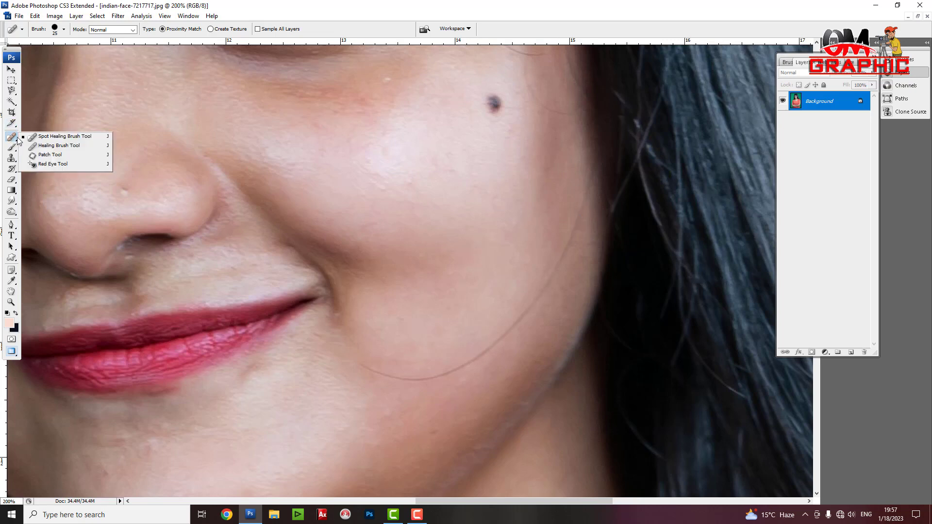
click(45, 138)
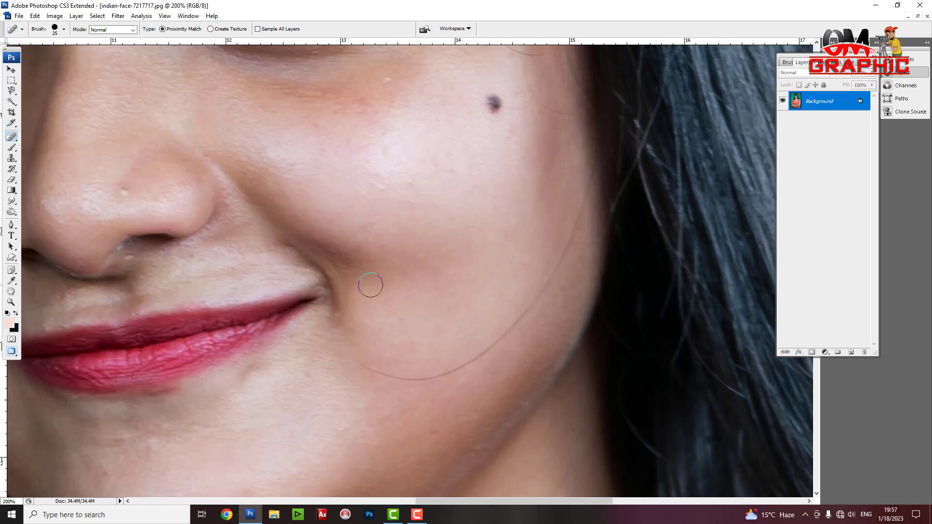
key(bracketleft)
mouse_move(571, 249)
mouse_down()
mouse_move(504, 337)
mouse_move(459, 365)
mouse_move(386, 377)
mouse_move(363, 368)
mouse_up()
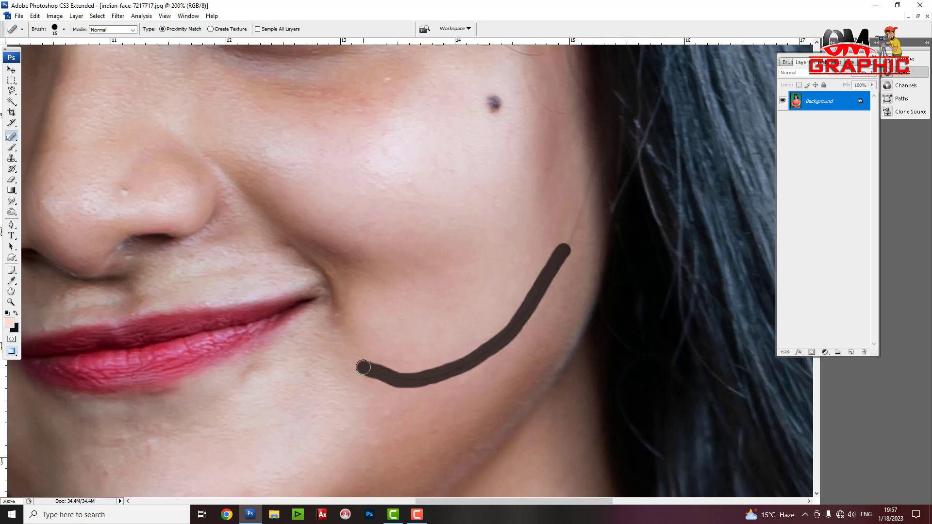
drag(363, 367, 362, 368)
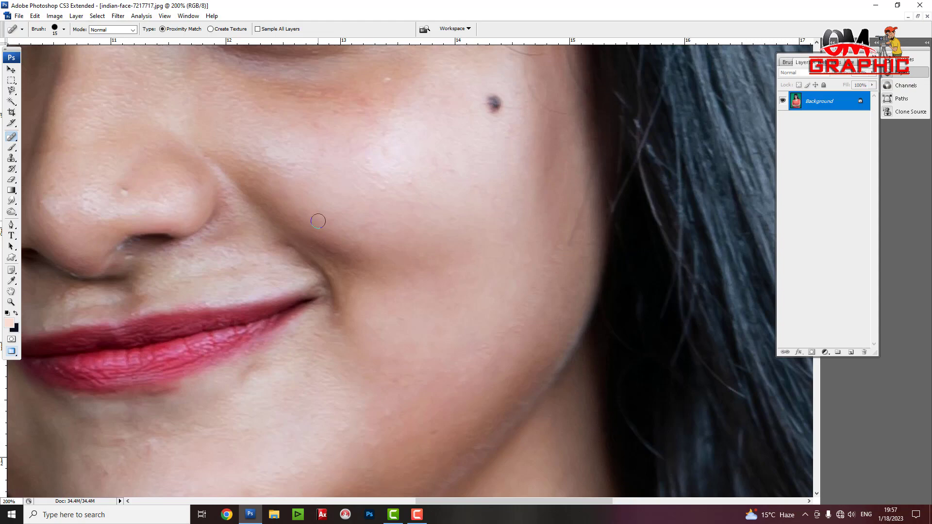
- Heal the hair strand below the eye and two small skin spots
key(ctrl+minus)
key(ctrl+plus)
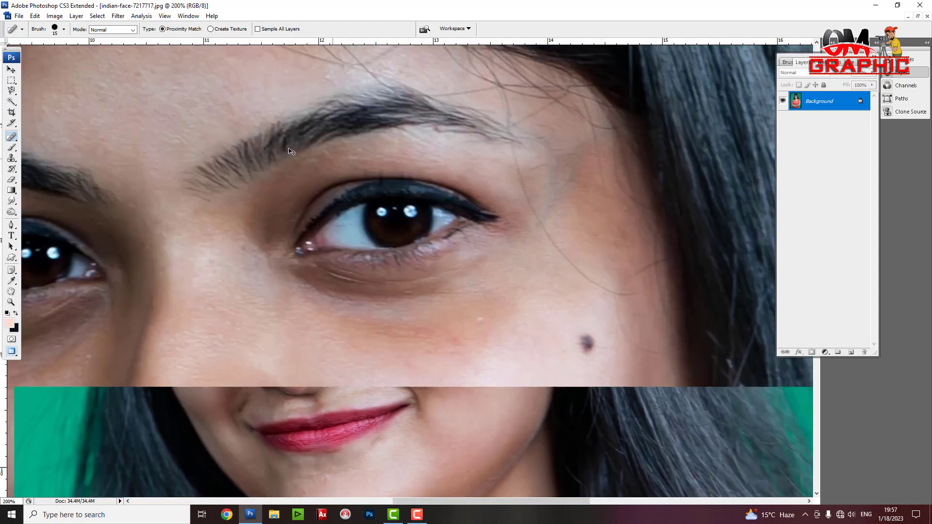
drag(221, 156, 369, 384)
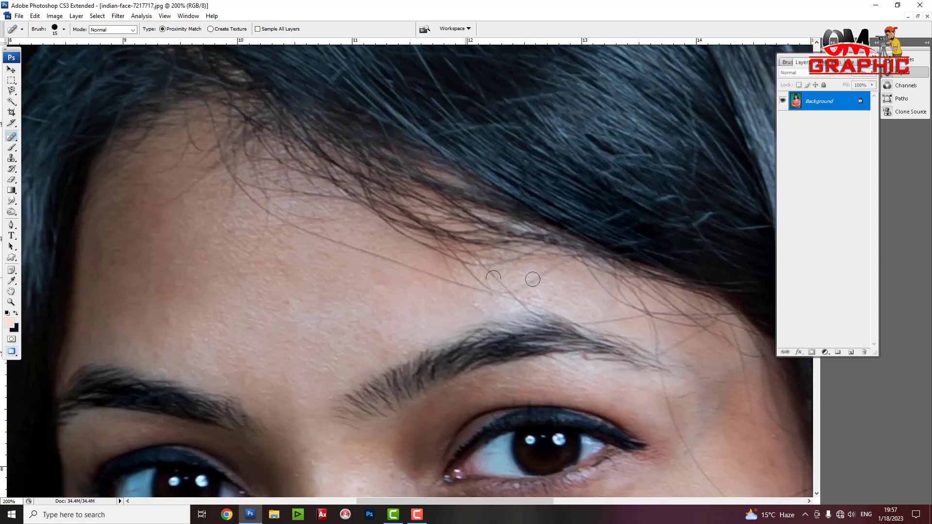
drag(658, 394, 505, 296)
drag(620, 391, 526, 360)
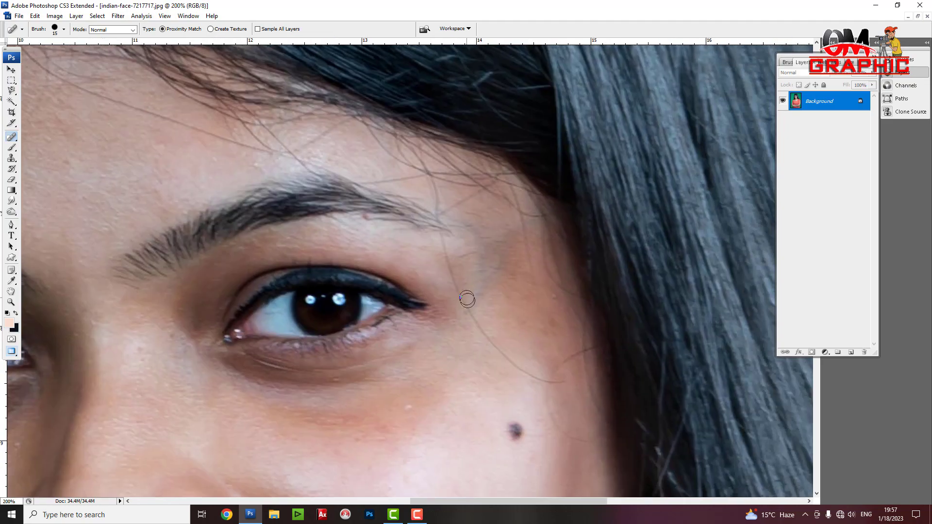
drag(451, 271, 453, 284)
drag(480, 331, 533, 383)
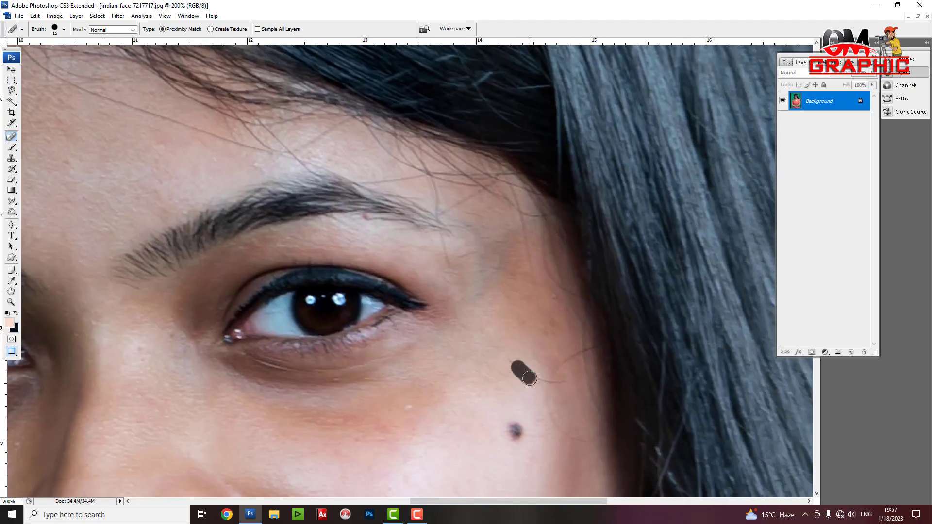
click(567, 362)
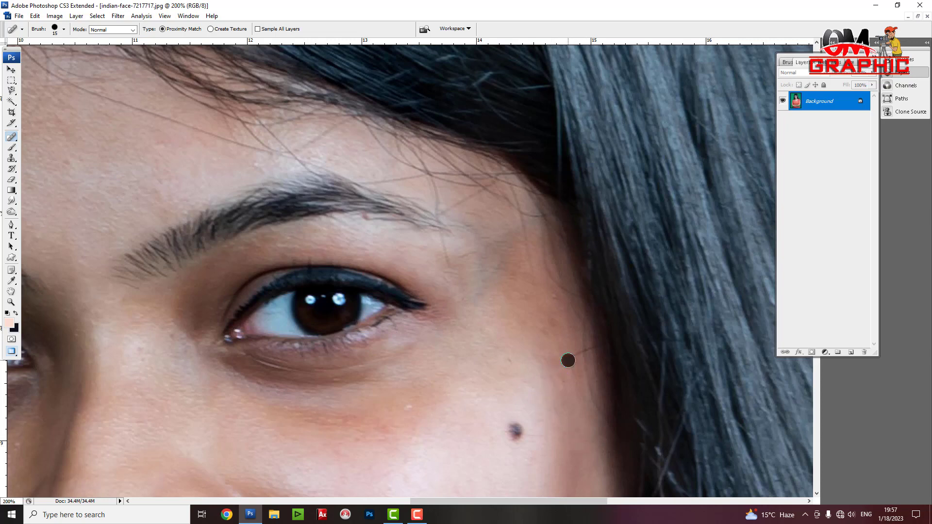
click(444, 256)
- Zoom and pan to review the cleaned-up face and whole photo
key(ctrl+minus)
key(ctrl+minus)
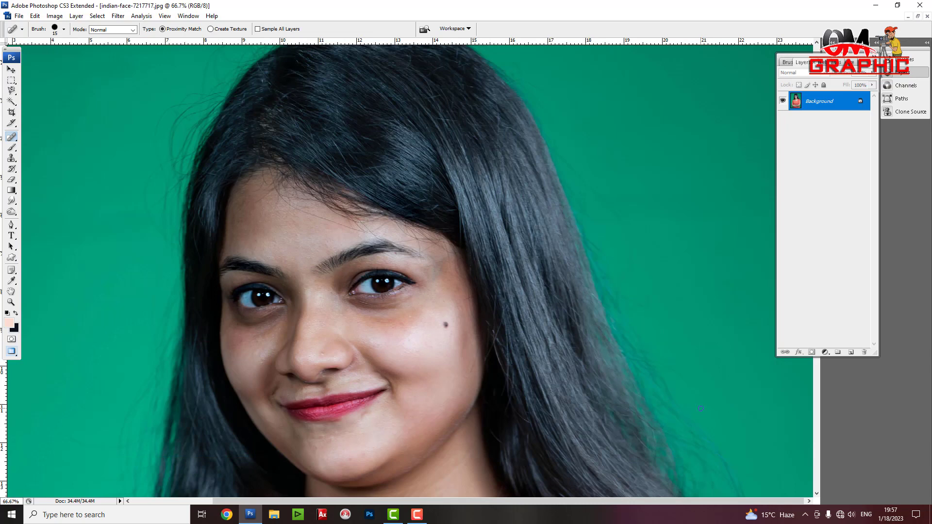
mouse_move(475, 360)
mouse_down()
mouse_move(549, 308)
mouse_move(535, 317)
mouse_up()
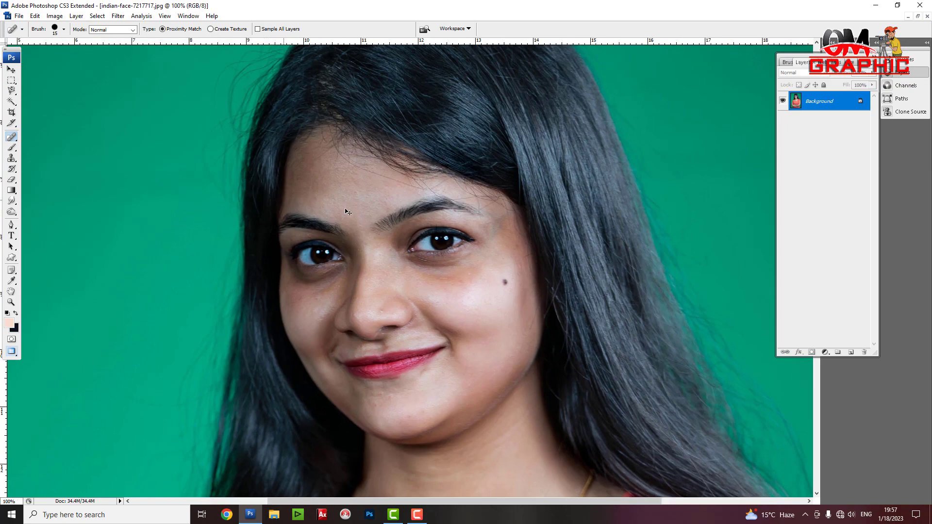
key(ctrl+plus)
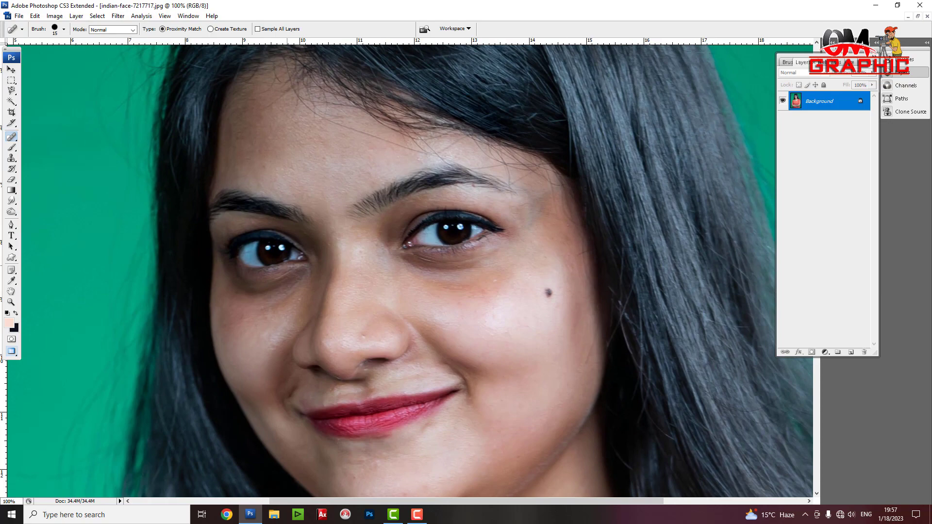
key(ctrl+minus)
key(ctrl+minus)
key(ctrl+minus)
key(ctrl+minus)
key(ctrl+minus)
key(ctrl+minus)
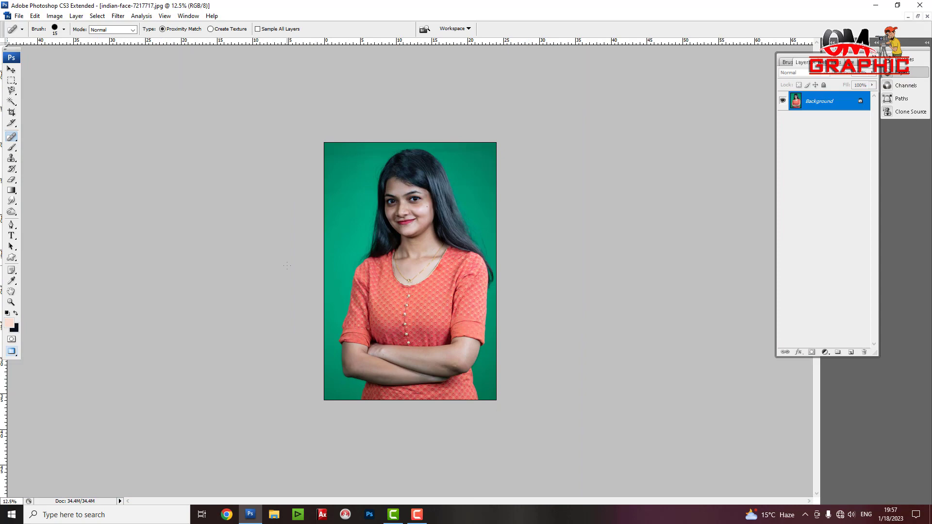
- Zoom to 100% with the face centred and select the Brush Tool
key(ctrl+plus)
key(ctrl+plus)
key(ctrl+plus)
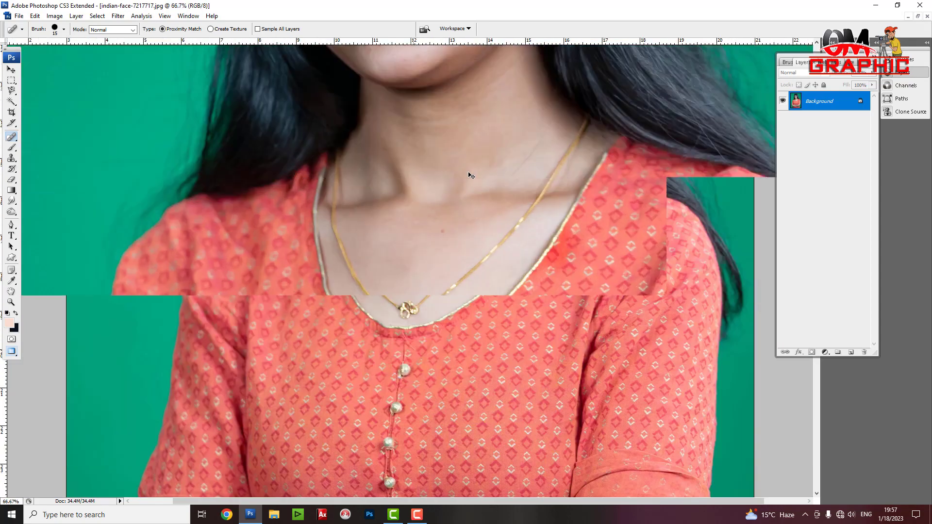
key(ctrl+plus)
key(ctrl+plus)
scroll(426, 267, up, 5)
key(ctrl+plus)
drag(280, 230, 287, 282)
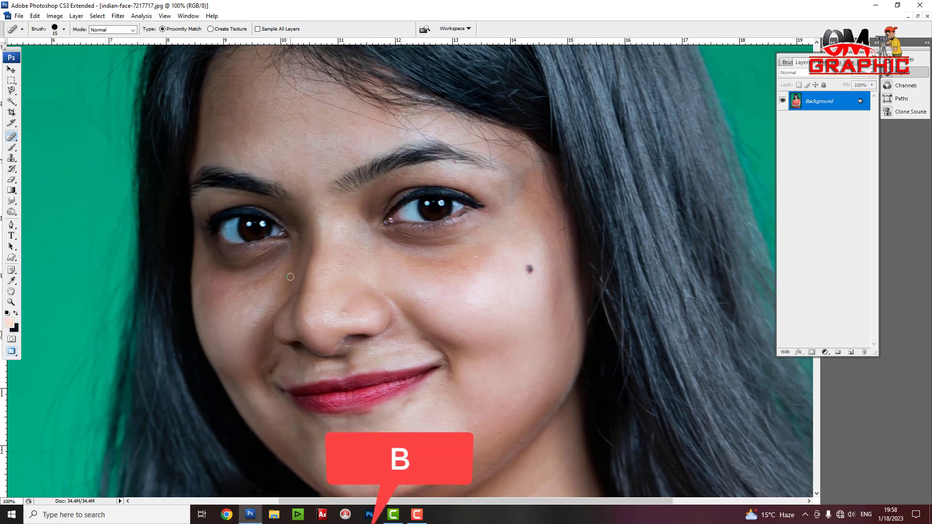
click(11, 147)
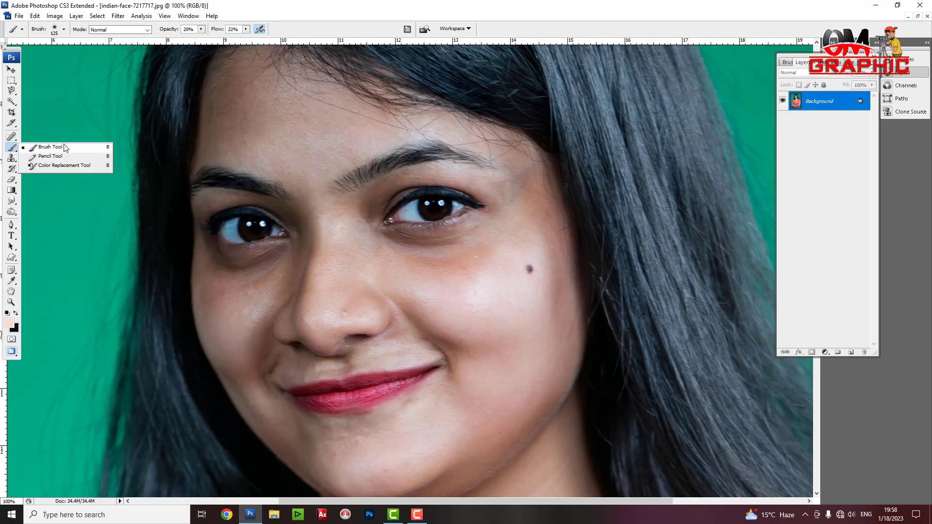
- Undo the lightening strokes under the right eye and open the foreground Color Picker
click(102, 147)
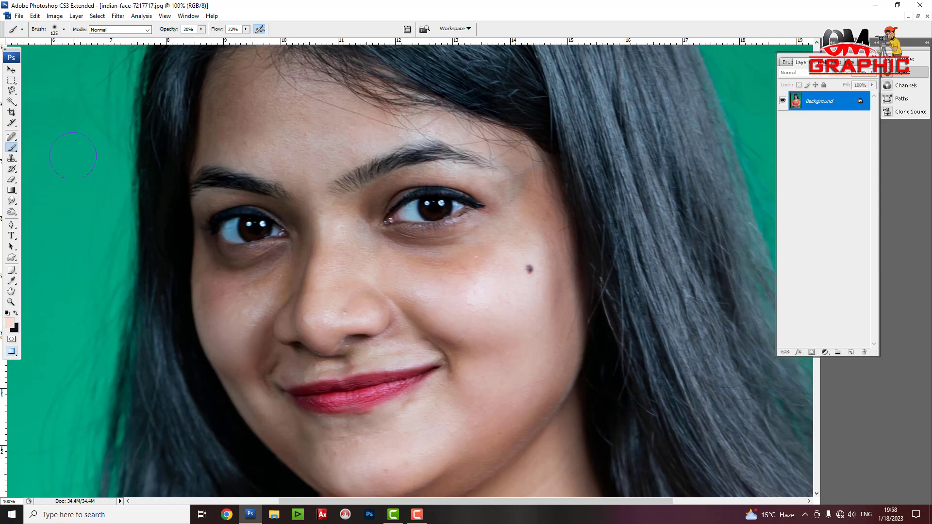
scroll(390, 312, up, 1)
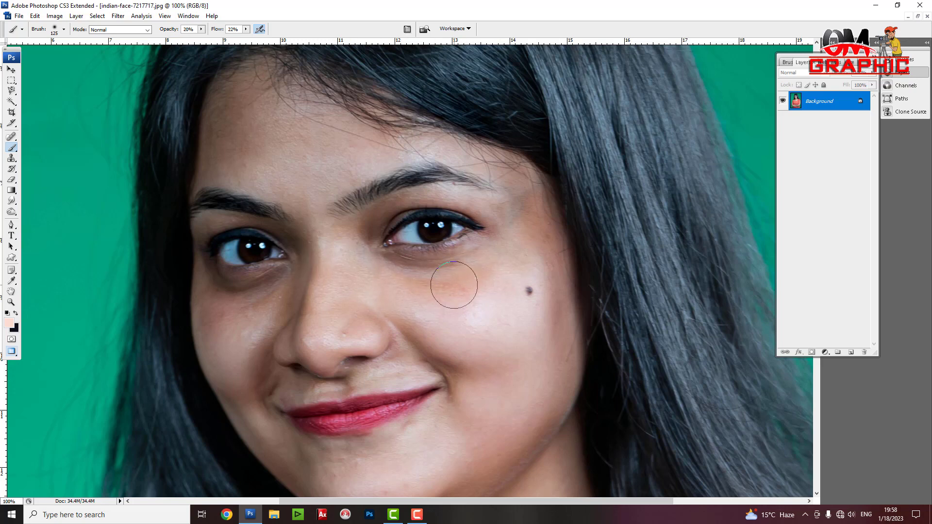
key(ctrl+z)
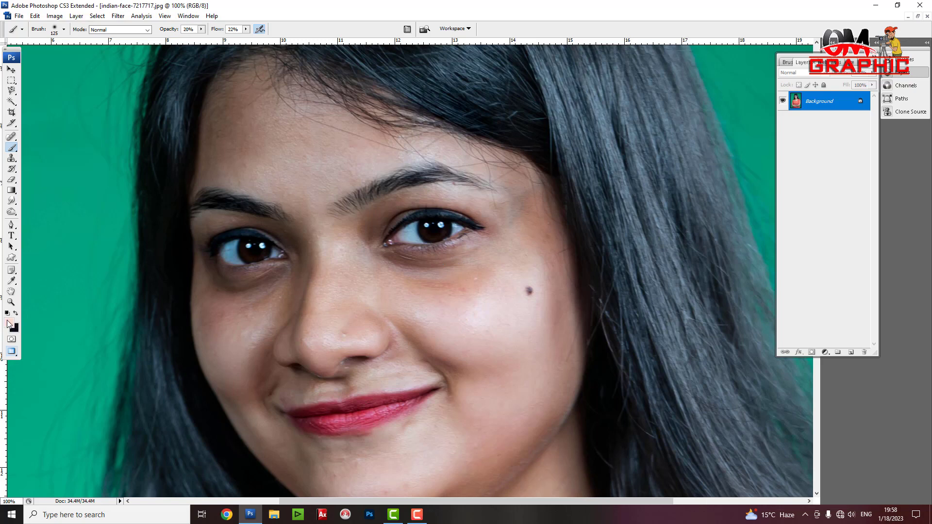
click(8, 323)
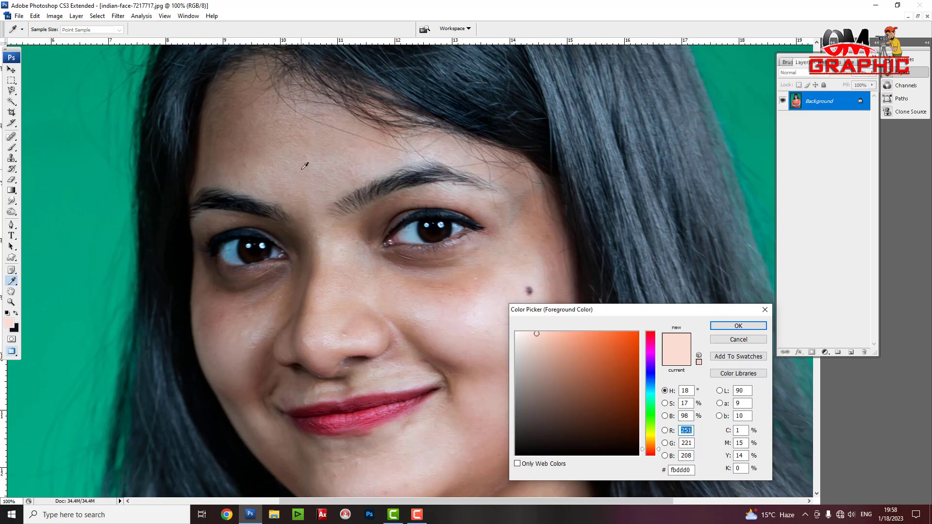
- Sample the skin tone beside the nose (d7b6ab) as the foreground colour
click(314, 189)
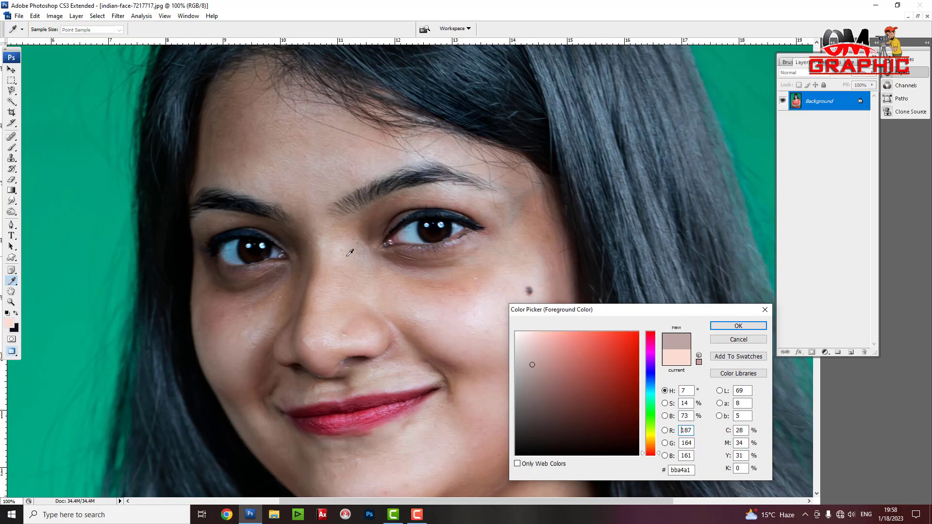
click(343, 300)
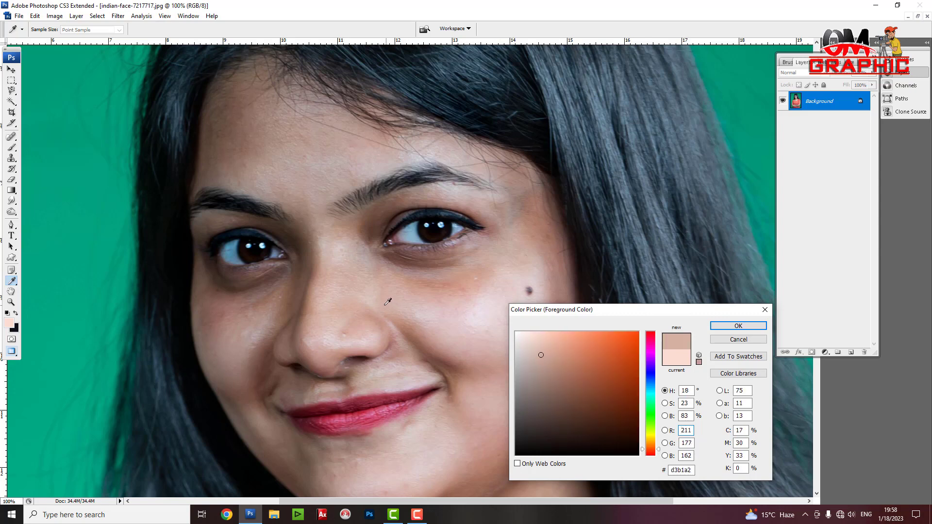
click(471, 335)
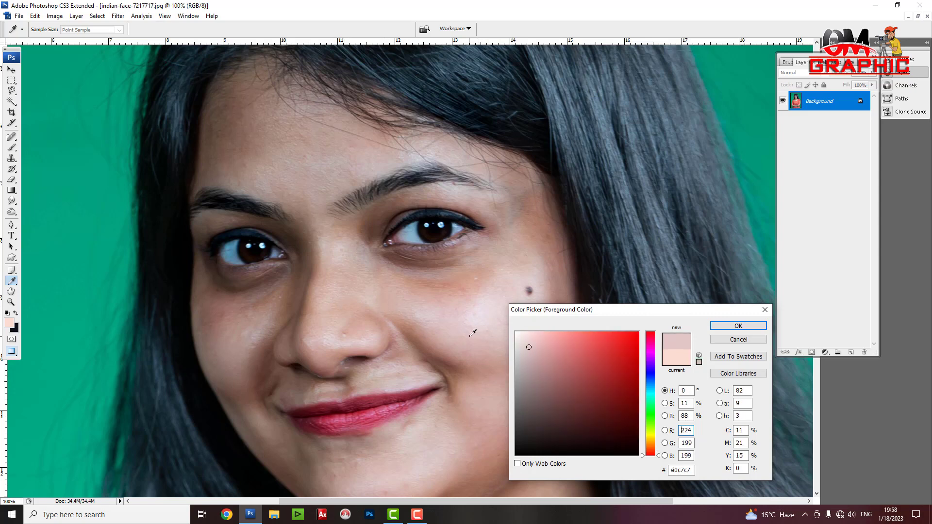
click(330, 313)
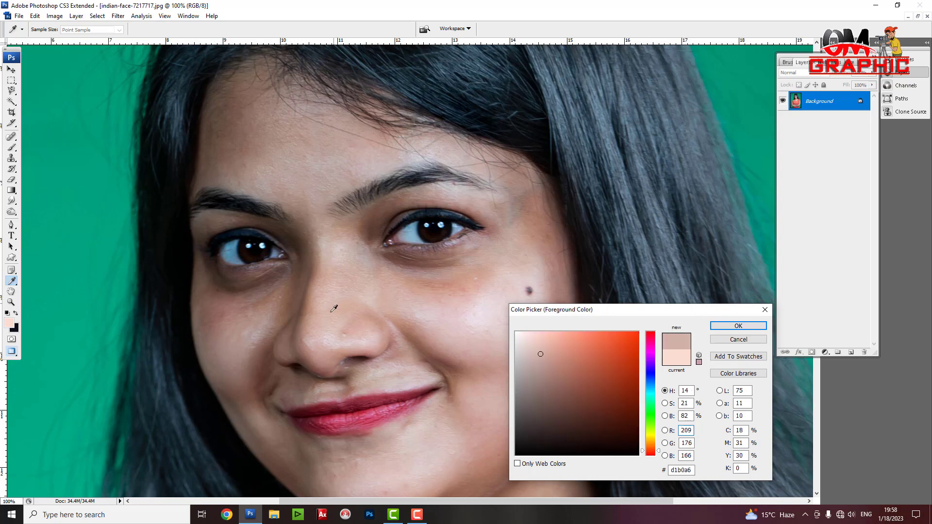
click(738, 325)
key(b)
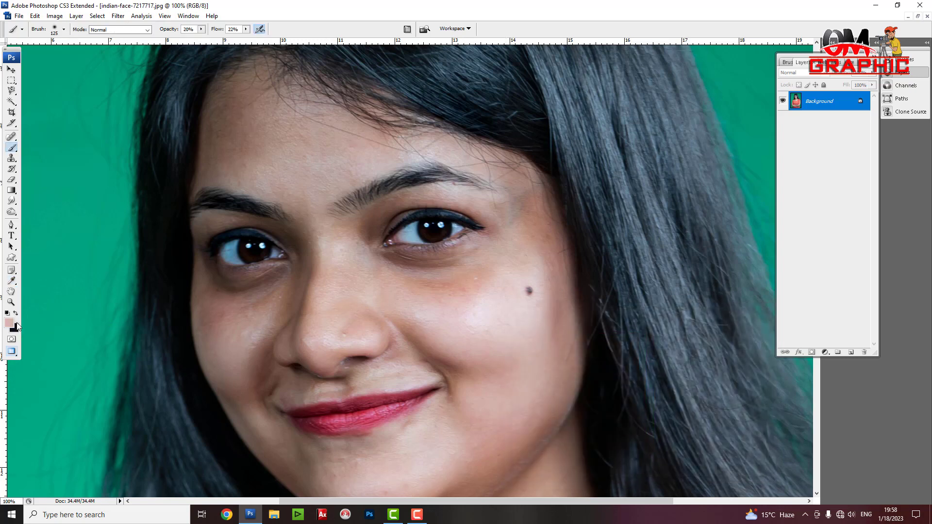
- Choose the 300 px soft brush preset and keep Normal blending mode
scroll(114, 56, up, 1)
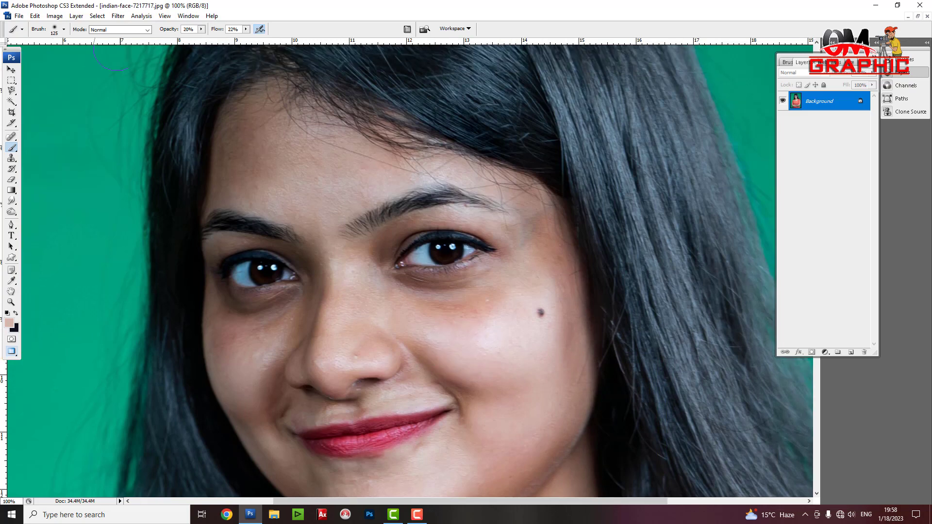
click(65, 30)
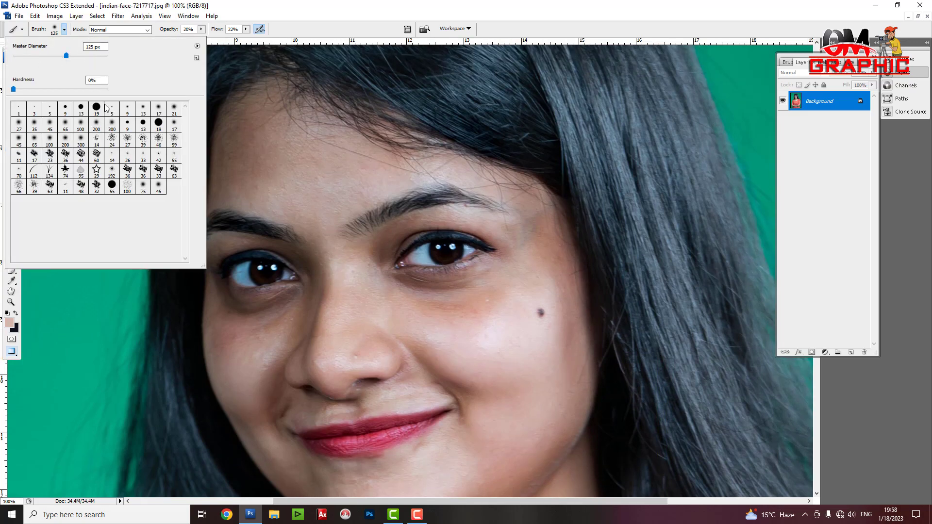
double_click(110, 125)
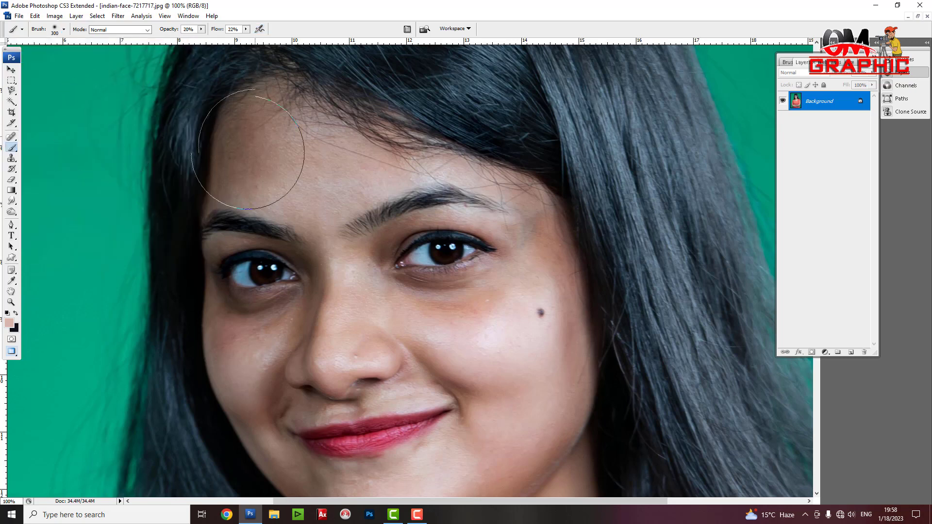
click(90, 31)
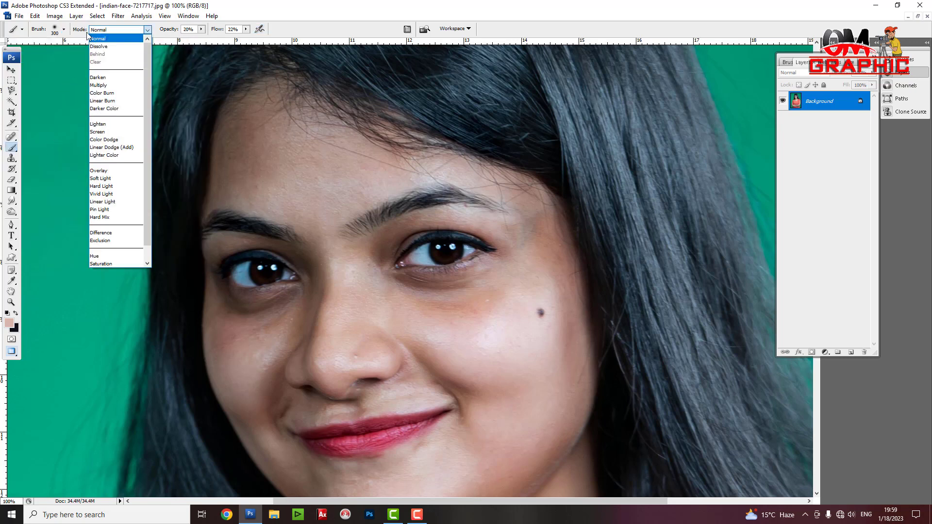
click(111, 41)
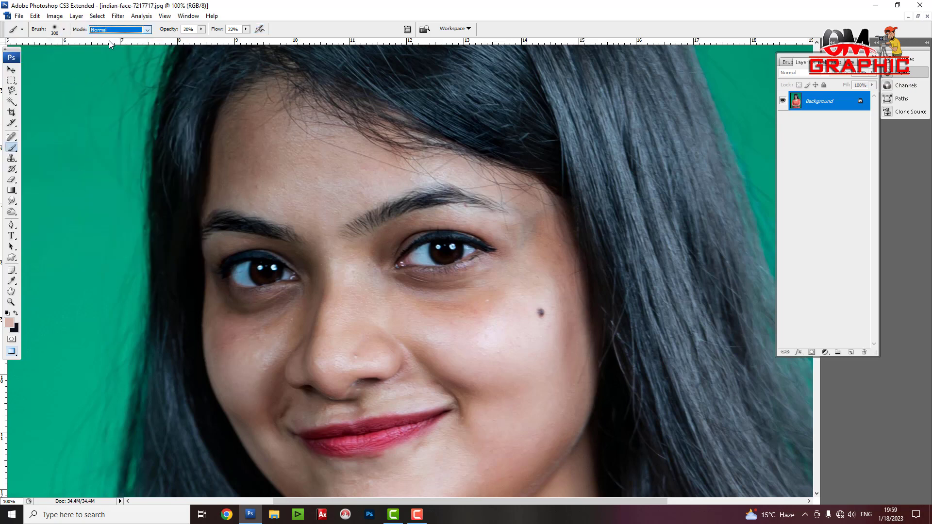
click(201, 29)
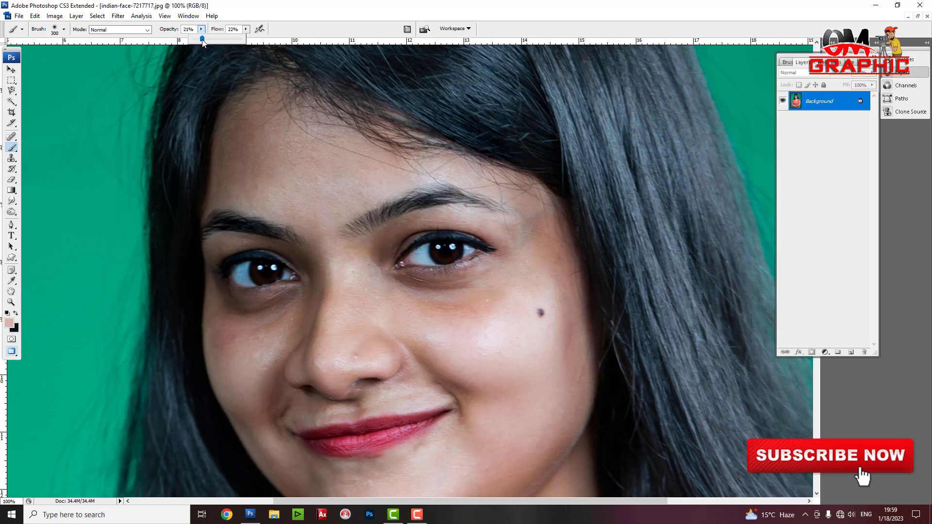
- Lower brush flow to 22% and shrink the brush to about 80 px
click(246, 29)
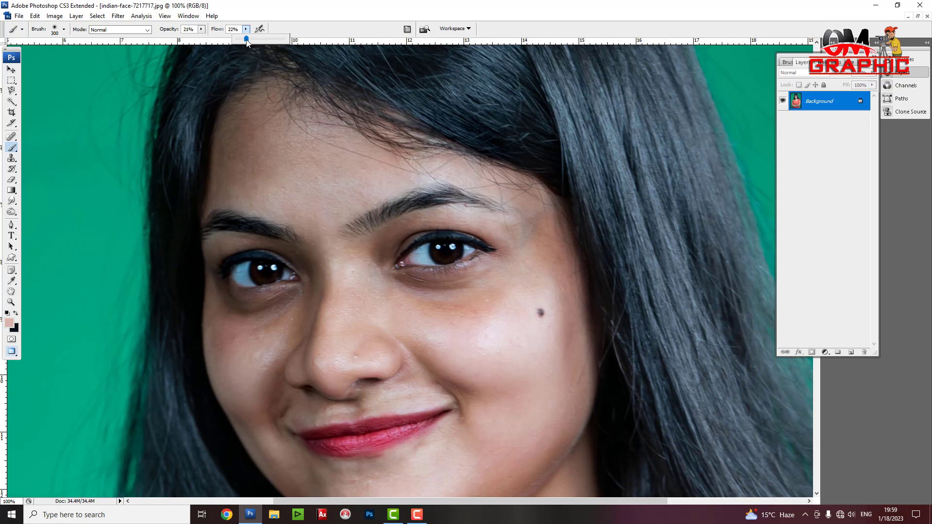
drag(248, 44, 246, 43)
key(bracketleft)
drag(394, 303, 343, 281)
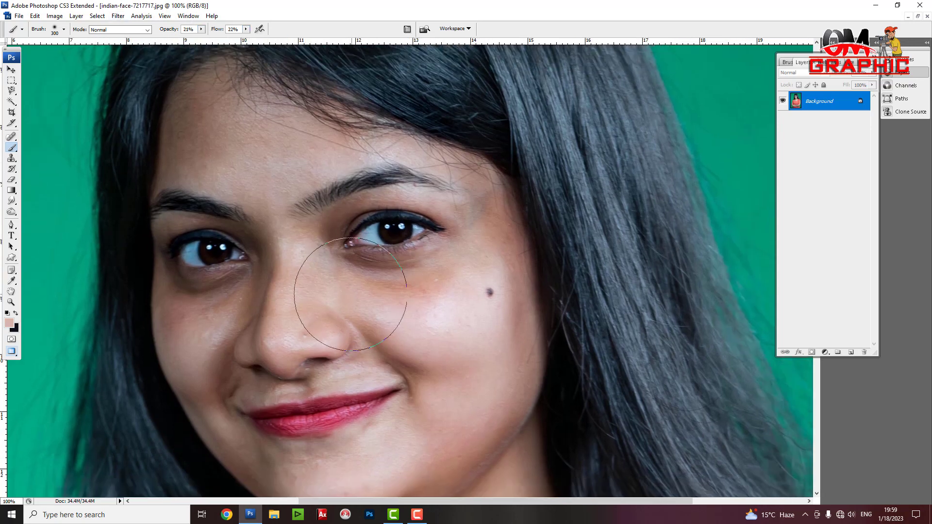
key(bracketleft)
key(bracketleft)
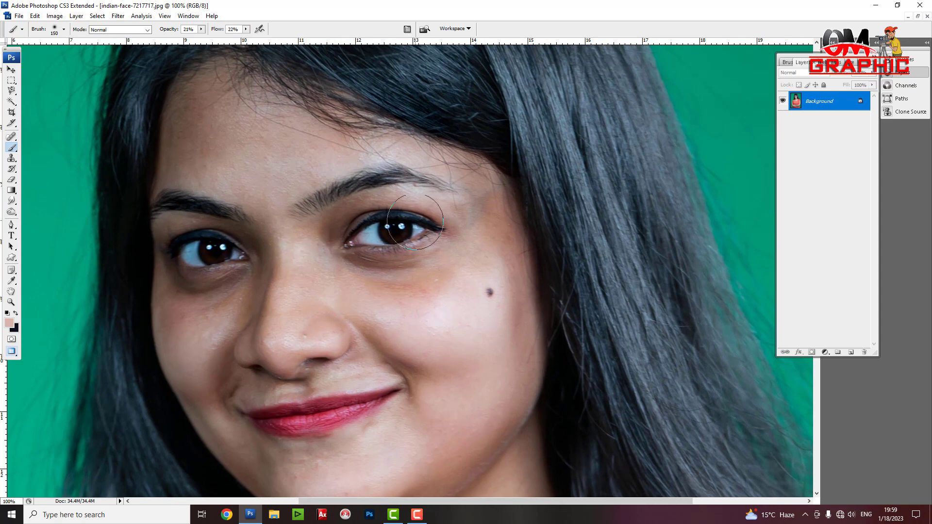
right_click(413, 220)
click(472, 237)
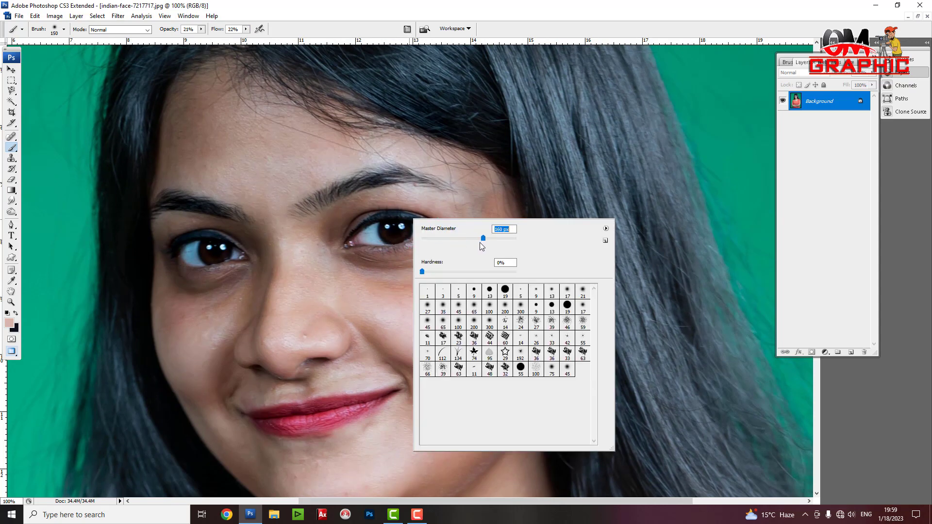
key(Return)
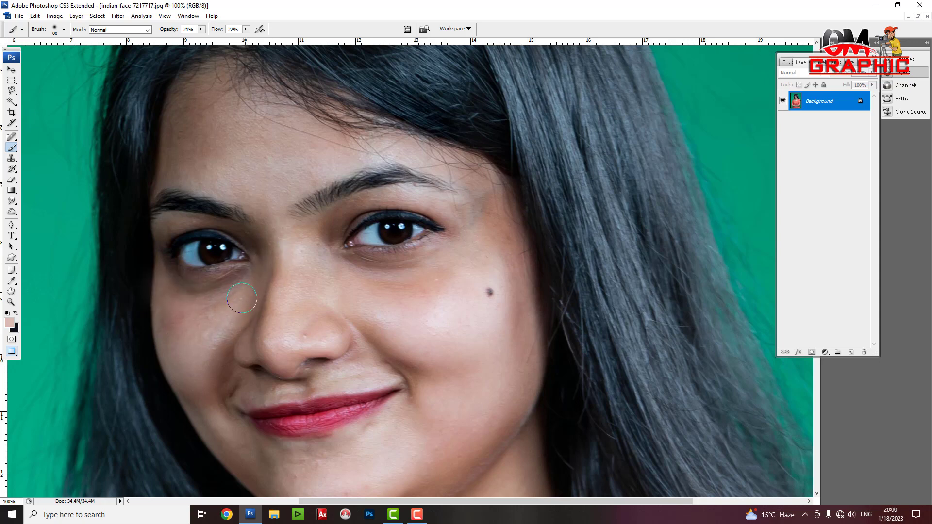
- Paint soft skin-tone strokes over chin, lip corner and forehead, resizing the brush between 60–100 px
drag(207, 357, 201, 315)
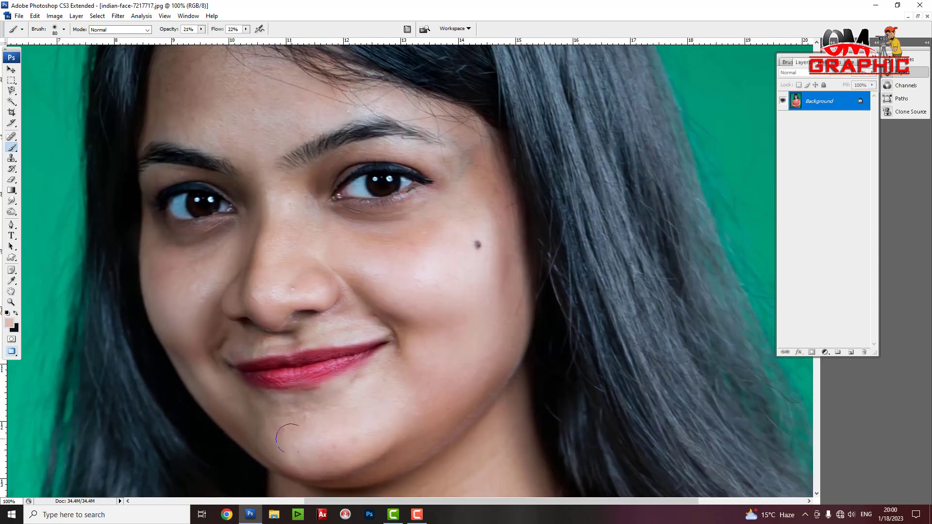
drag(333, 441, 309, 438)
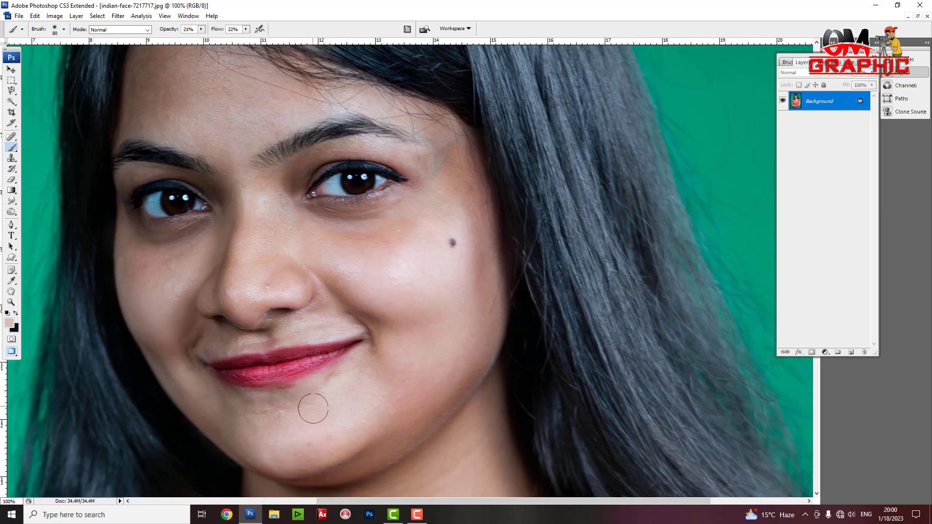
key(bracketright)
key(bracketright)
key(bracketleft)
key(bracketleft)
key(bracketleft)
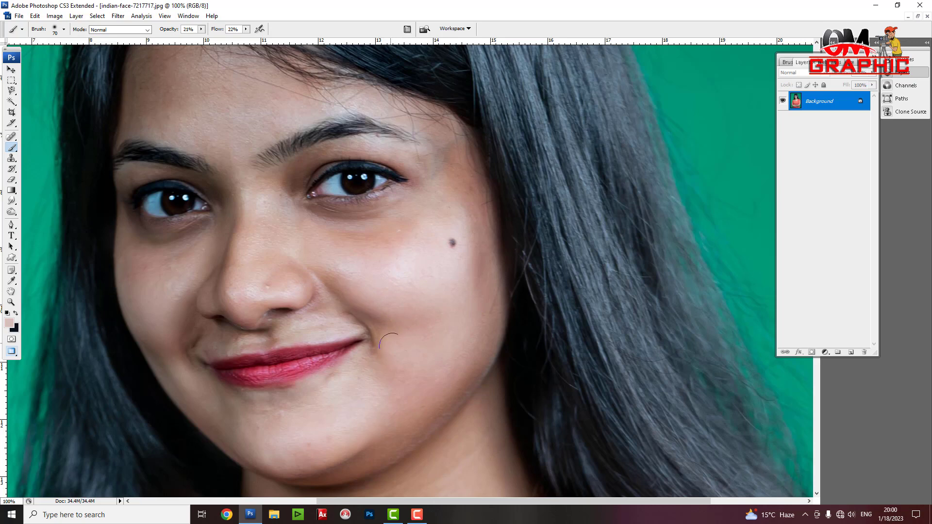
key(bracketleft)
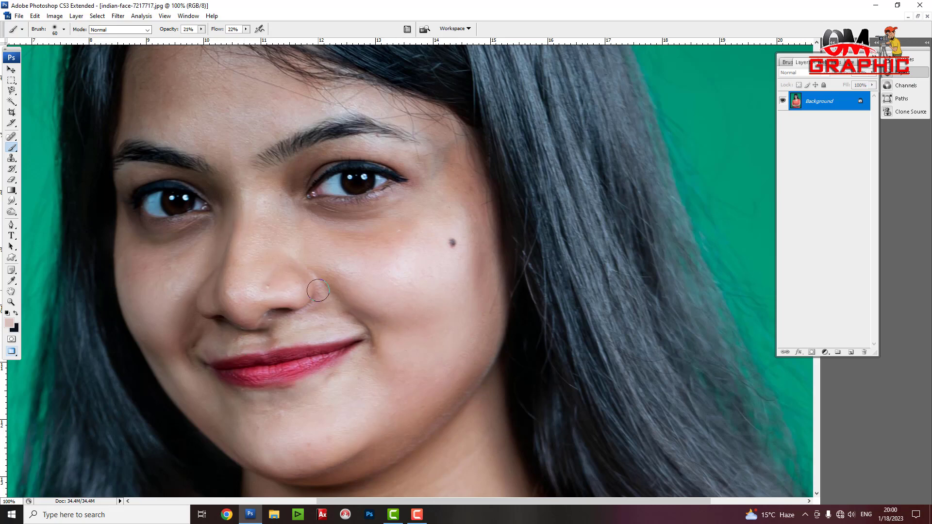
key(bracketright)
key(bracketright)
key(bracketright)
key(bracketleft)
key(bracketleft)
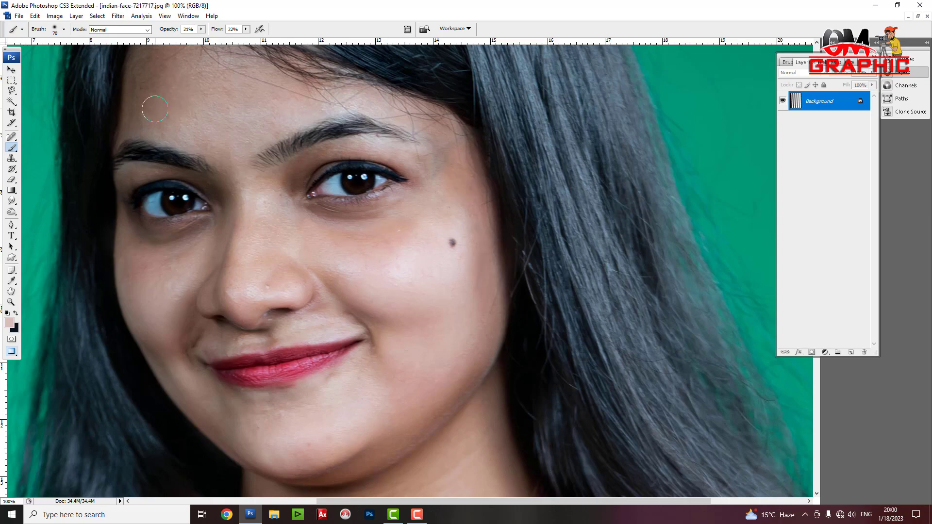
drag(150, 108, 160, 196)
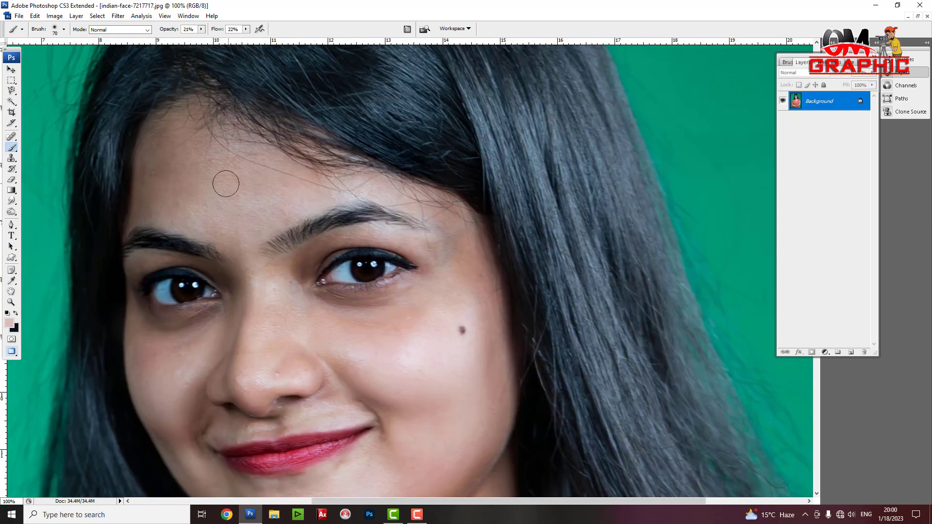
key(ctrl+minus)
key(ctrl+minus)
key(ctrl+minus)
- Touch up the neck with a larger brush, then return to the face at 100%
key(ctrl+minus)
key(ctrl+minus)
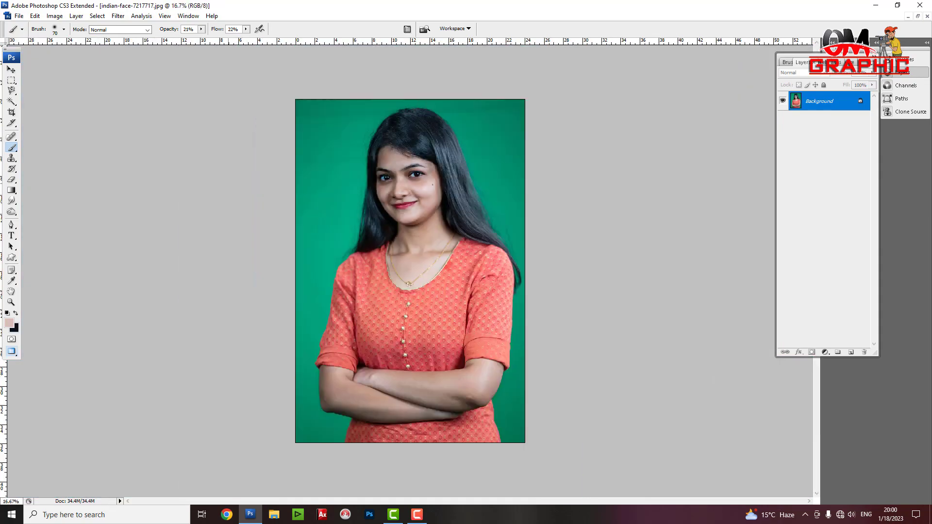
key(ctrl+minus)
key(ctrl+plus)
key(ctrl+plus)
key(ctrl+plus)
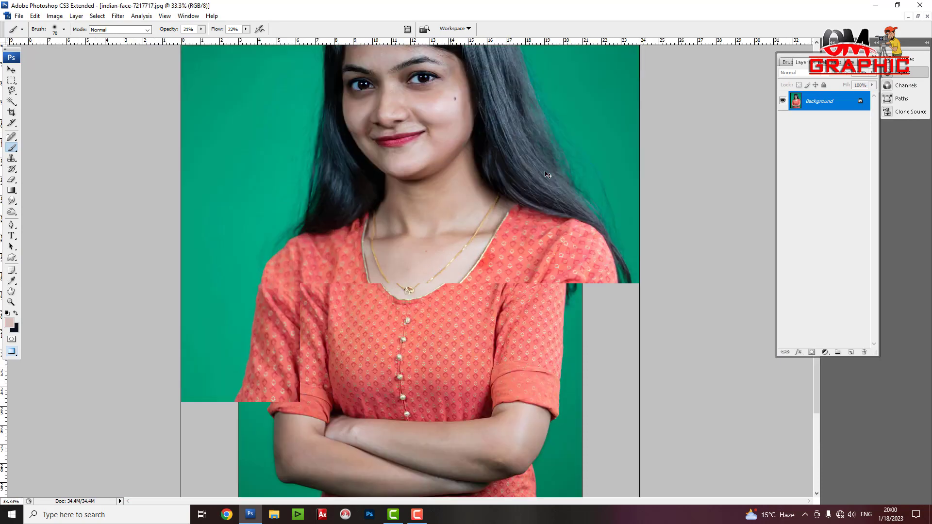
key(ctrl+plus)
key(ctrl+plus)
mouse_move(432, 213)
mouse_down()
mouse_move(389, 344)
mouse_move(394, 420)
mouse_up()
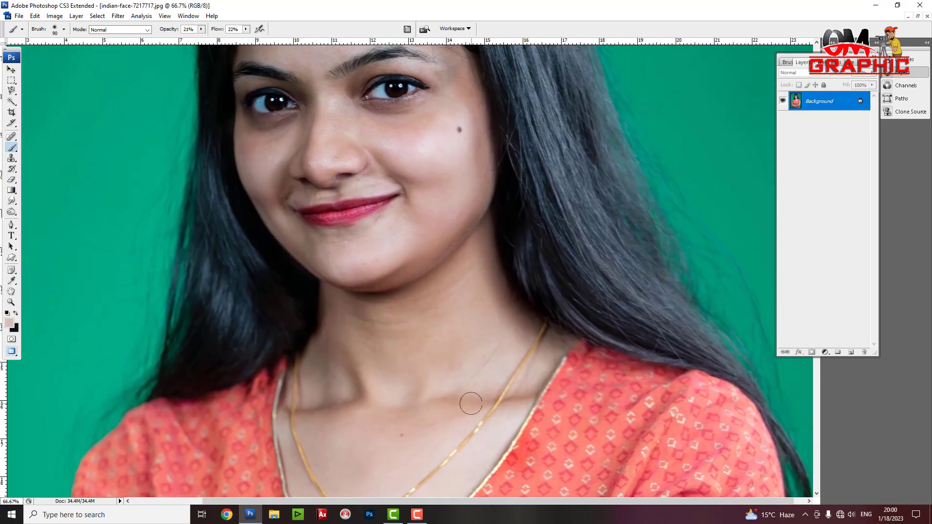
key(bracketright)
key(bracketright)
key(bracketright)
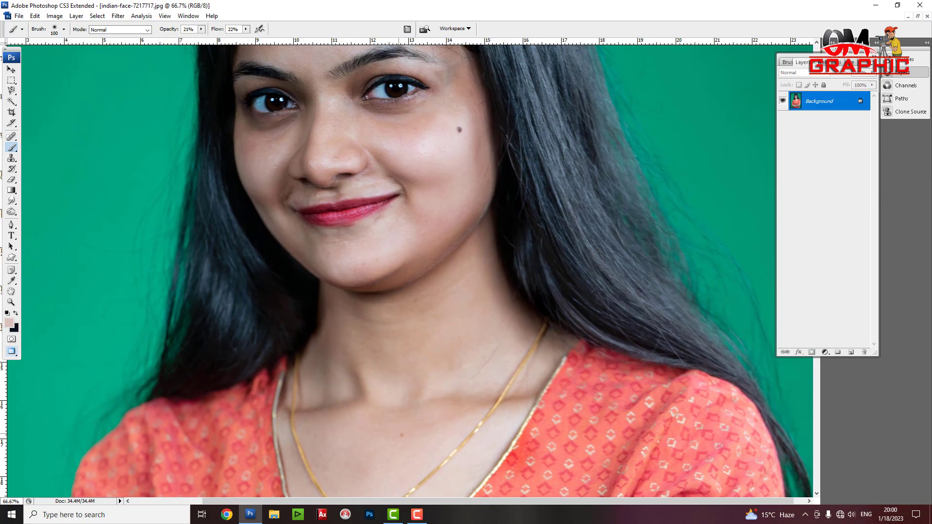
drag(448, 336, 401, 395)
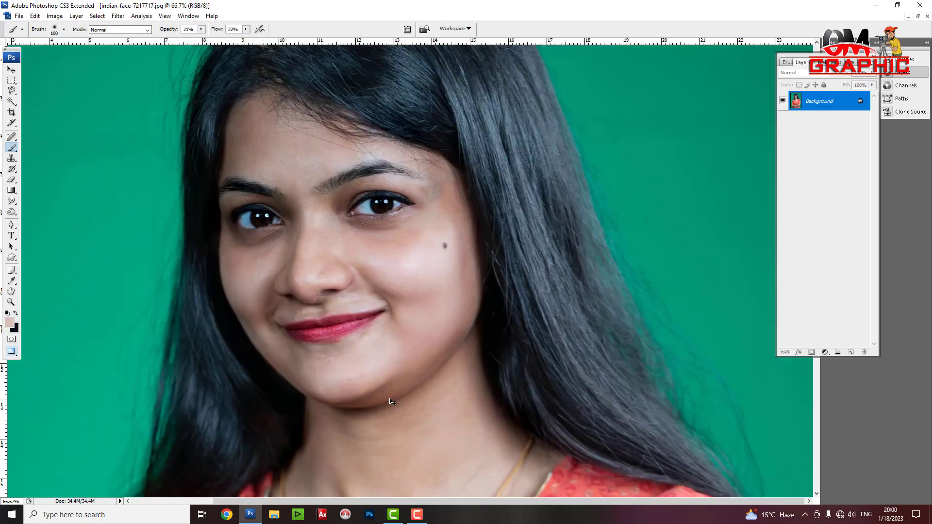
key(ctrl+equal)
key(bracketleft)
key(bracketleft)
key(bracketleft)
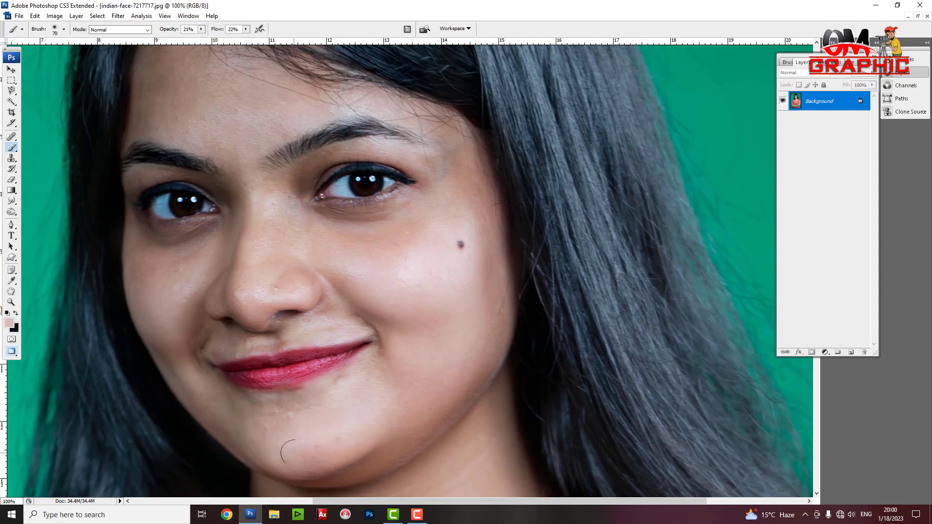
- Lighten spots at the mouth corners, chin, cheek and under the eyes, then zoom out
drag(344, 470, 339, 398)
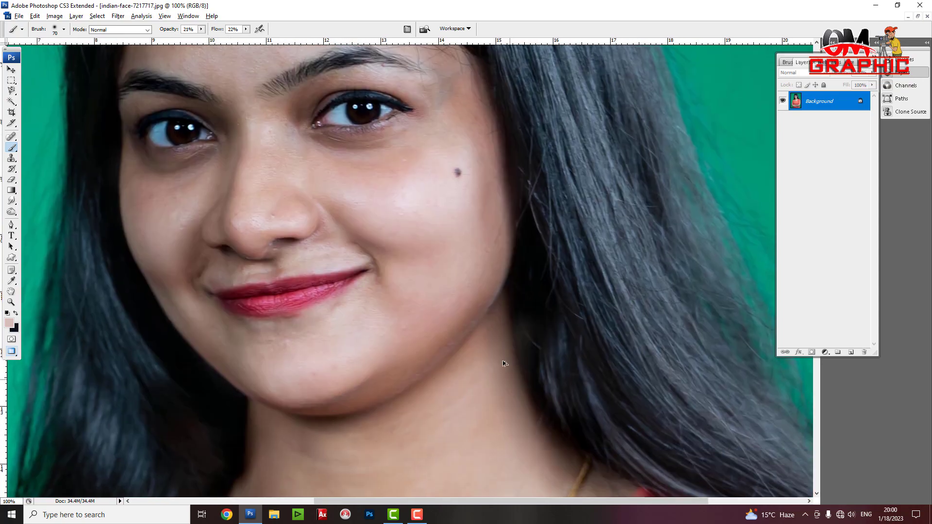
drag(454, 327, 475, 369)
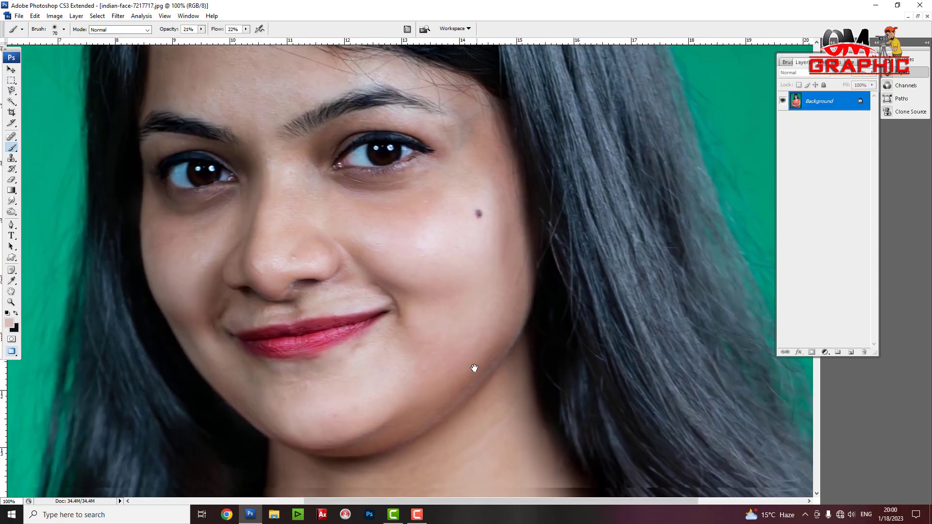
drag(346, 371, 435, 371)
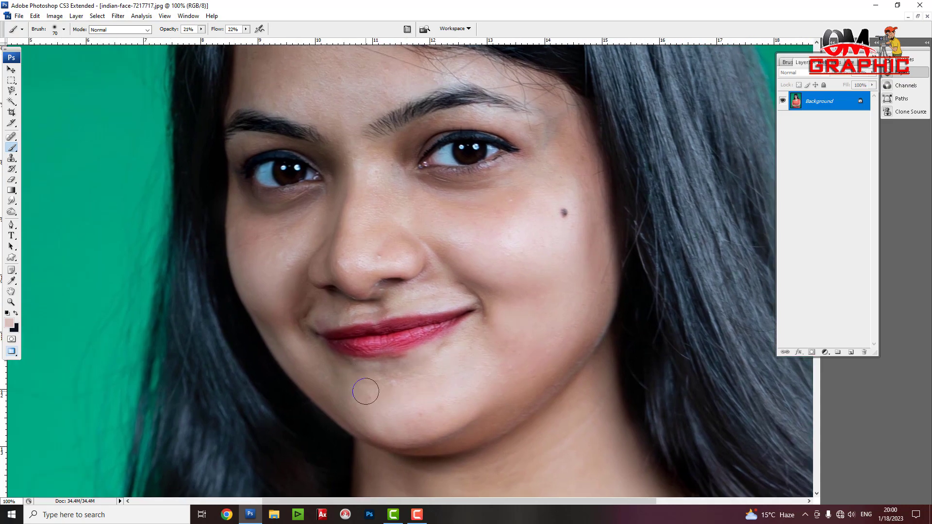
mouse_move(308, 316)
mouse_down()
mouse_move(337, 373)
mouse_move(350, 358)
mouse_up()
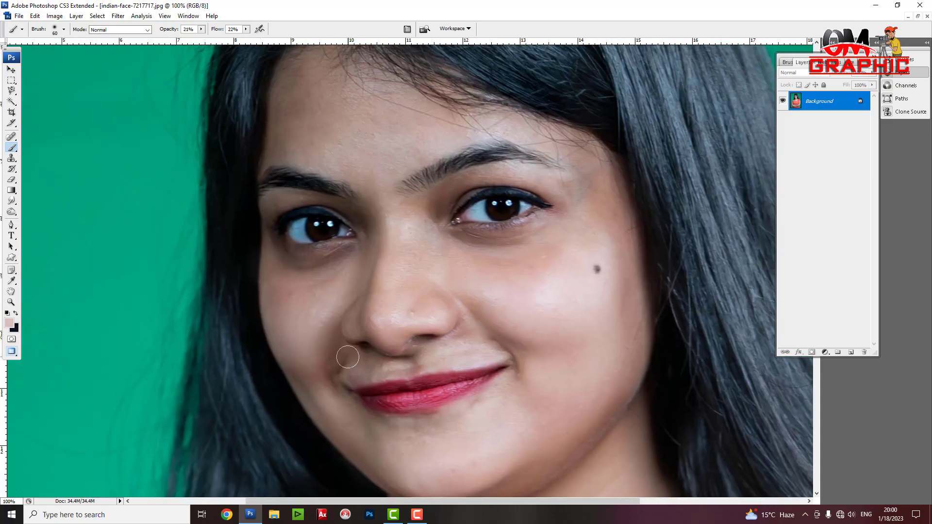
key(bracketleft)
key(bracketleft)
key(bracketleft)
key(bracketright)
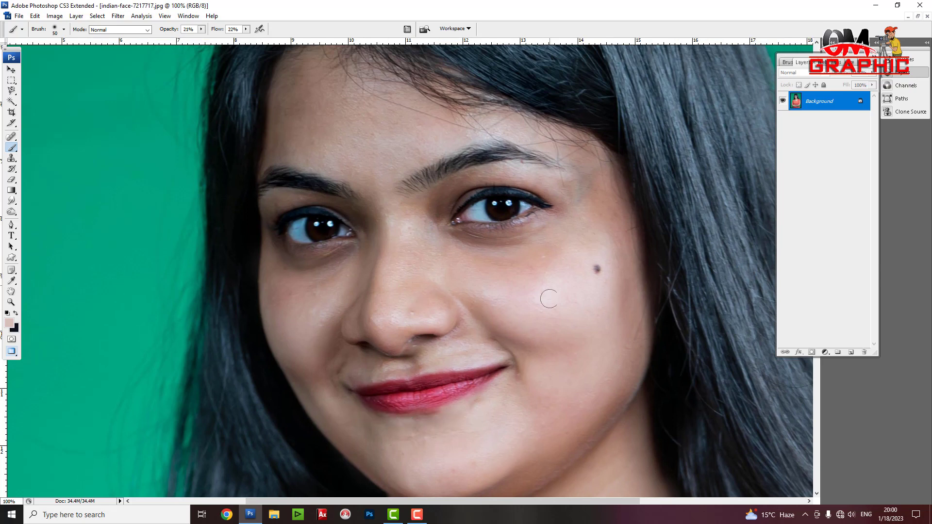
key(bracketright)
key(bracketright)
key(bracketleft)
key(bracketleft)
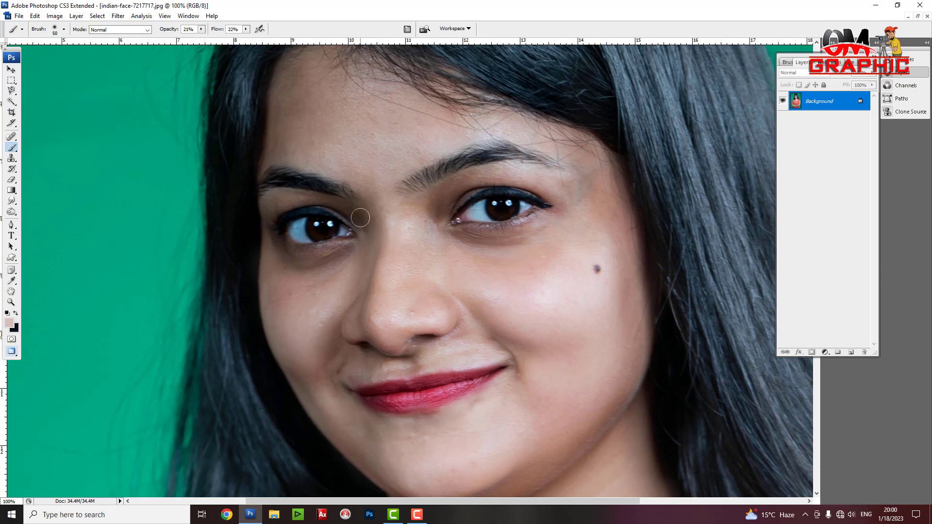
key(ctrl+0)
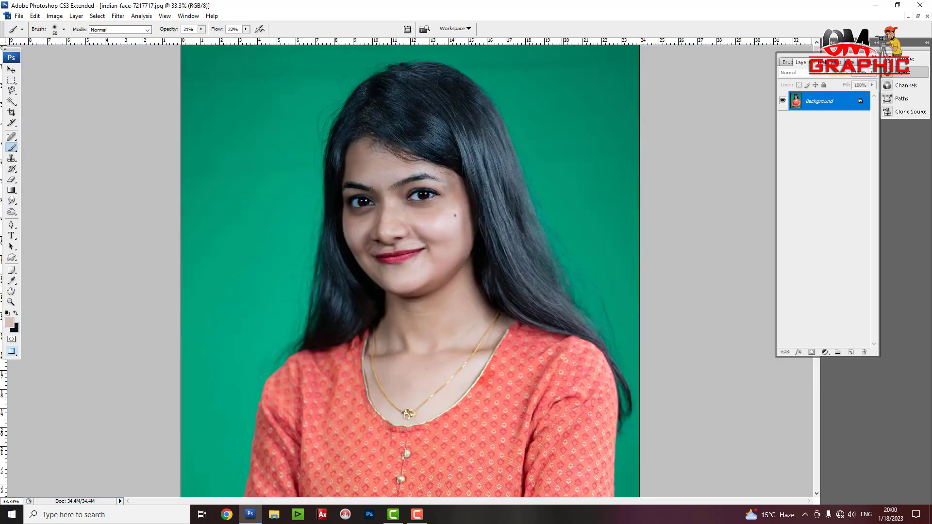
key(ctrl+plus)
scroll(455, 195, up, 3)
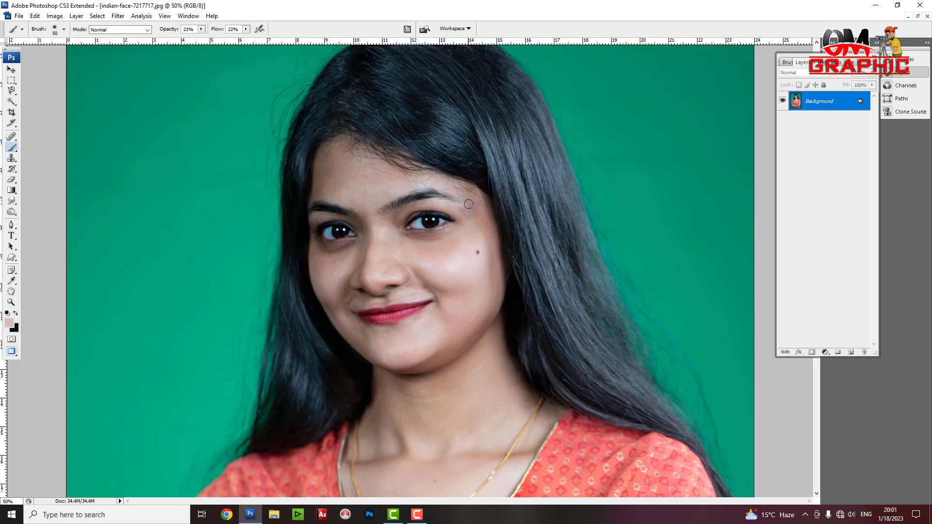
key(ctrl+plus)
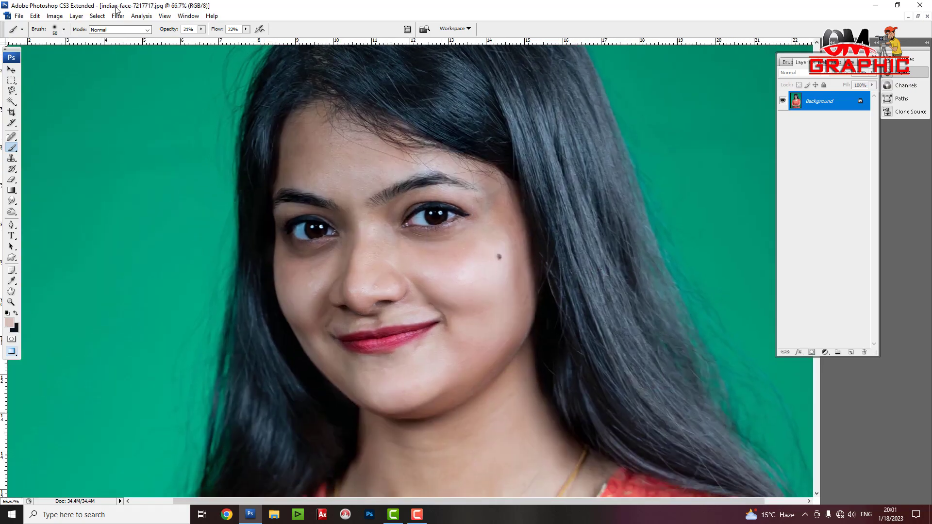
- Apply Imagenomic Portraiture with its Default settings and zoom out to 50%
click(117, 16)
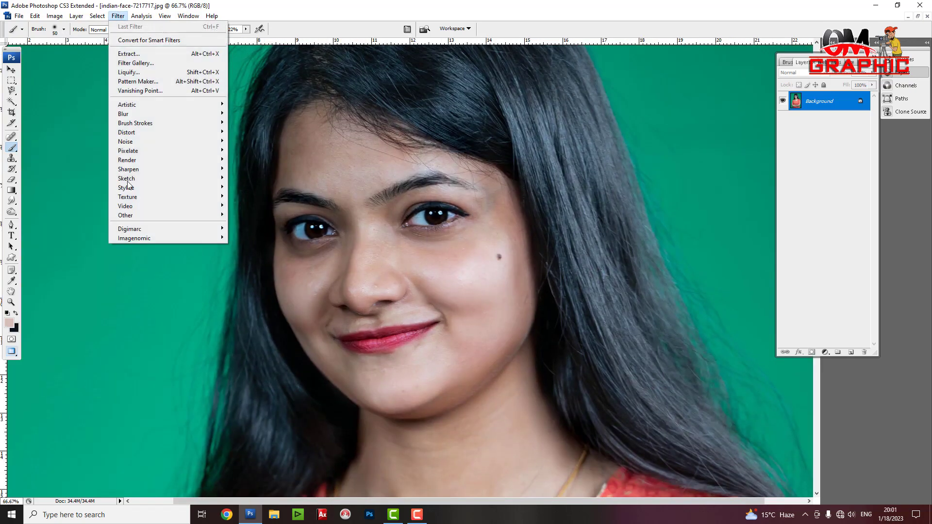
mouse_move(134, 237)
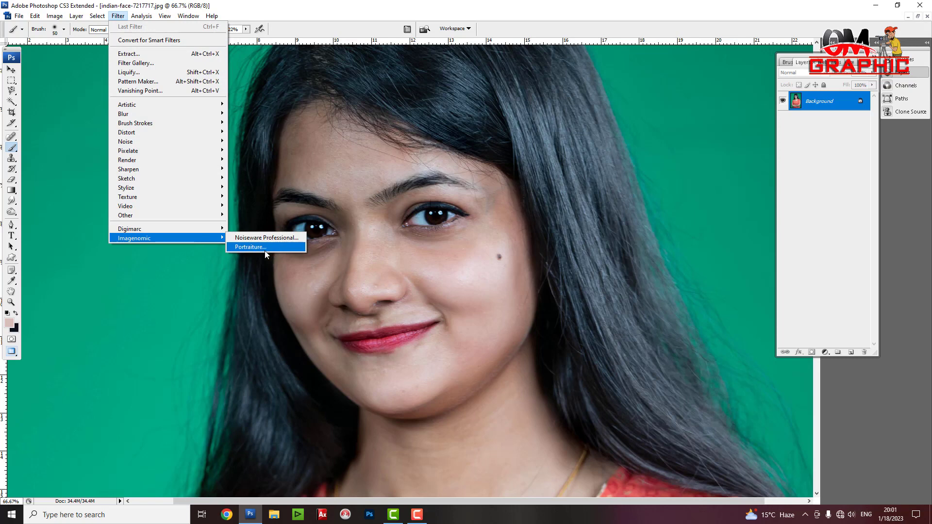
click(97, 15)
click(263, 247)
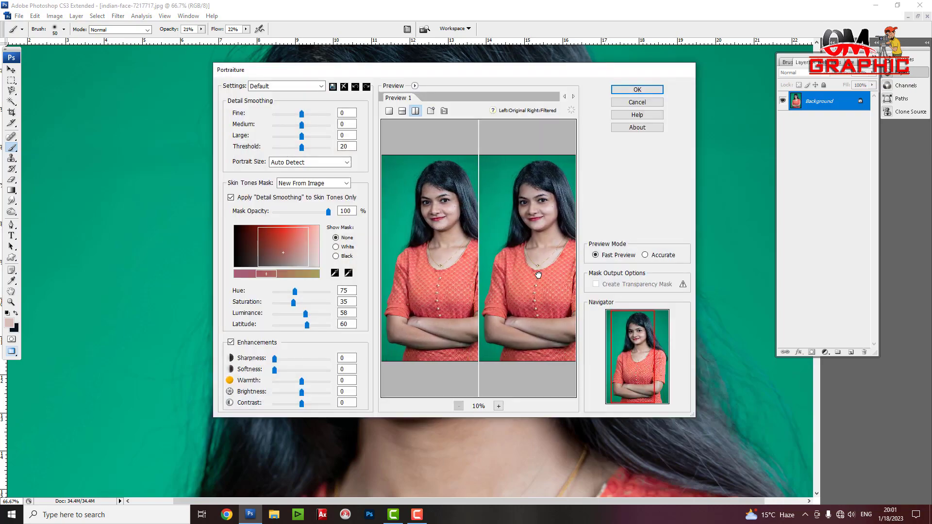
click(644, 90)
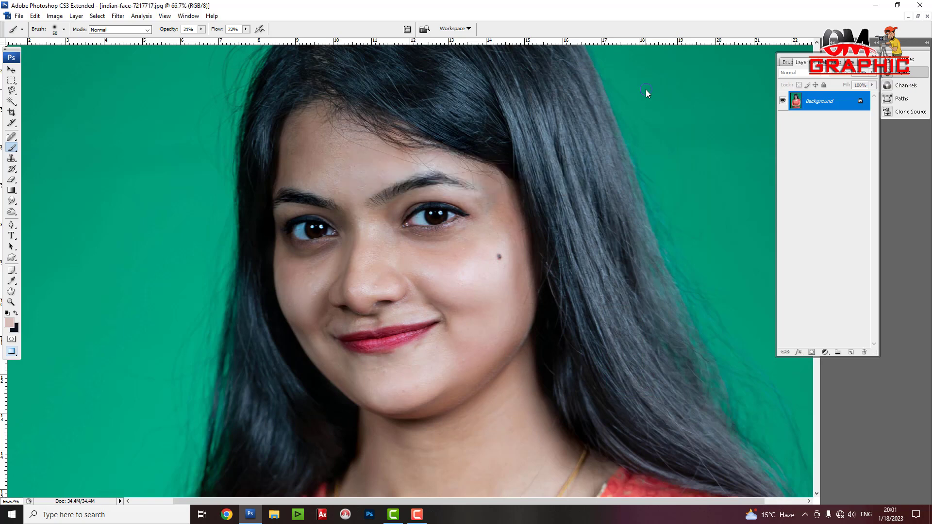
key(ctrl+minus)
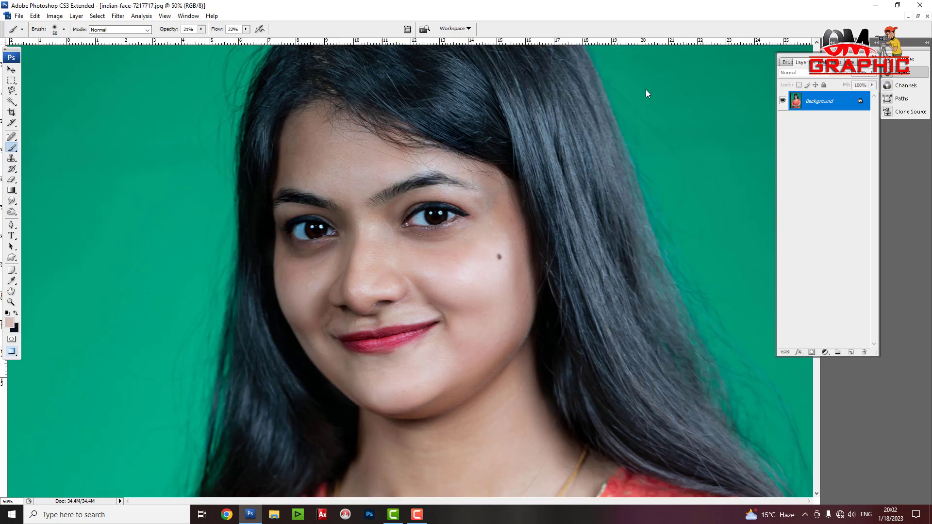
- Apply Noiseware Professional with the Film Grain Effect setting, previewing the nose and lips
click(117, 16)
click(262, 239)
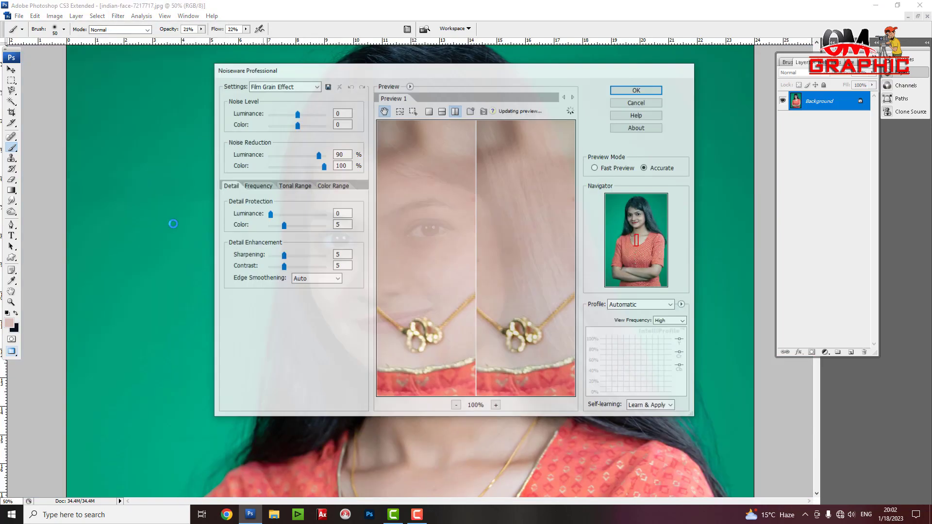
drag(511, 192, 524, 308)
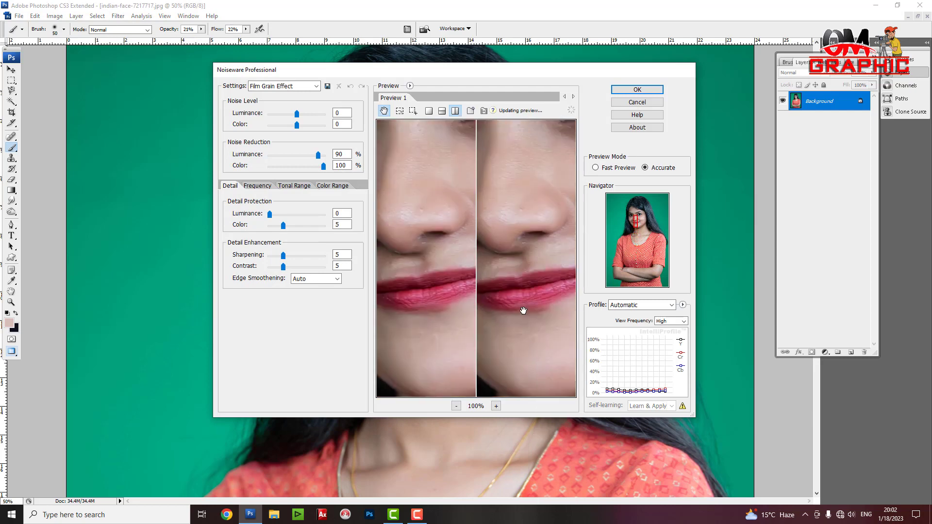
click(637, 90)
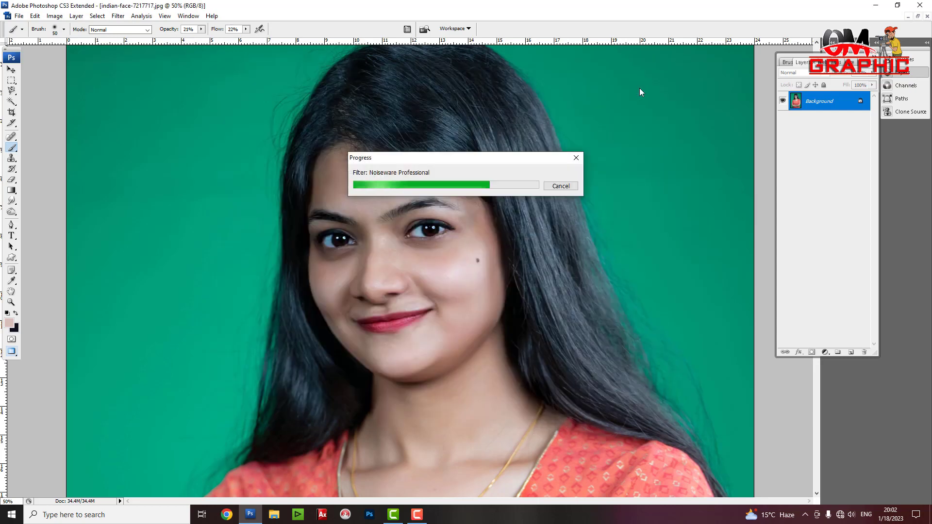
key(ctrl+minus)
key(ctrl+plus)
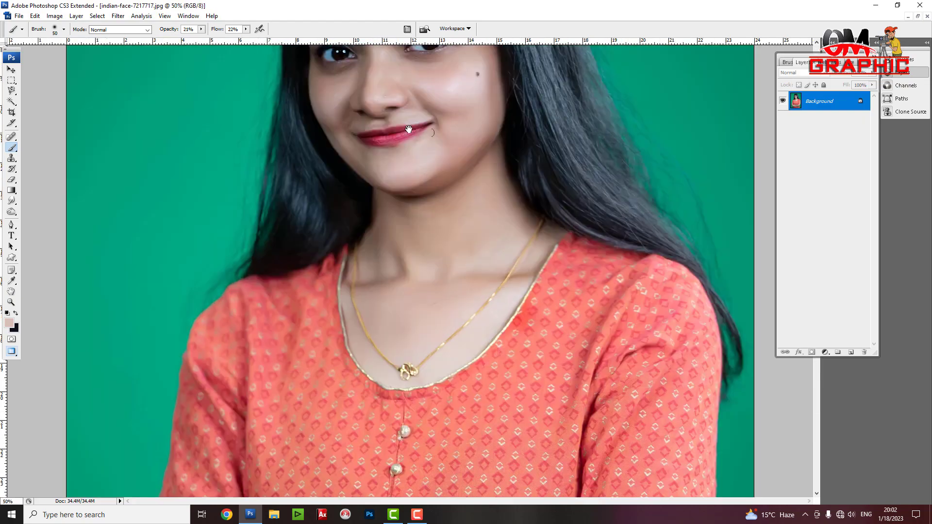
scroll(354, 281, up, 5)
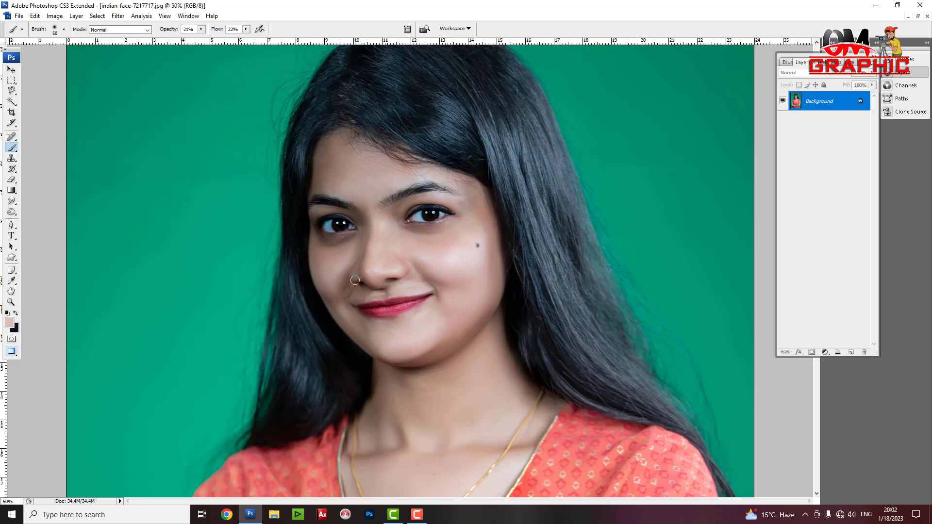
key(alt+i)
- Apply Brightness/Contrast at Brightness +26 and Contrast -8, then zoom out to the whole image
key(a)
key(c)
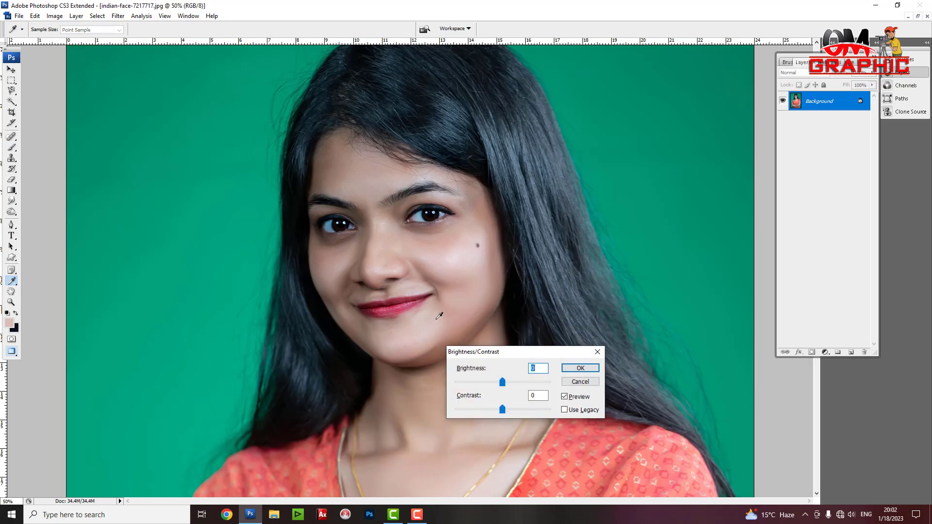
click(597, 351)
key(b)
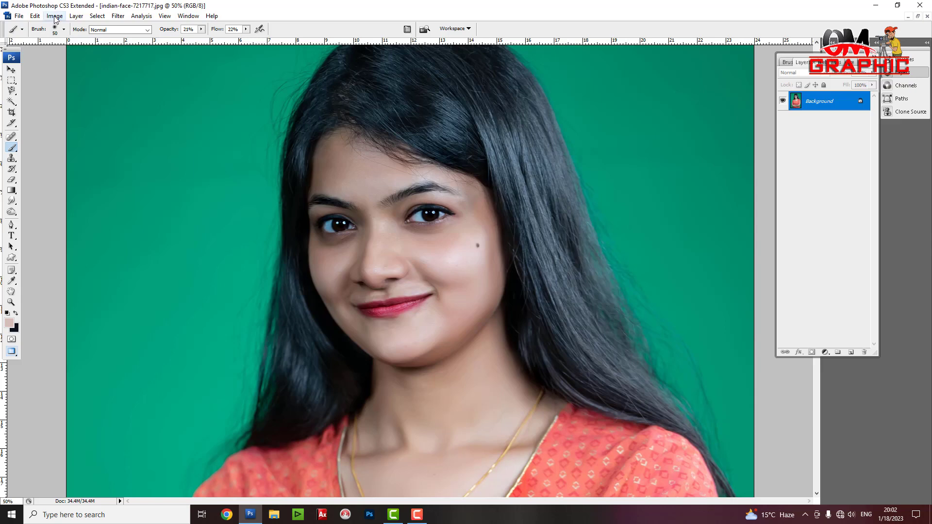
click(54, 16)
mouse_move(69, 40)
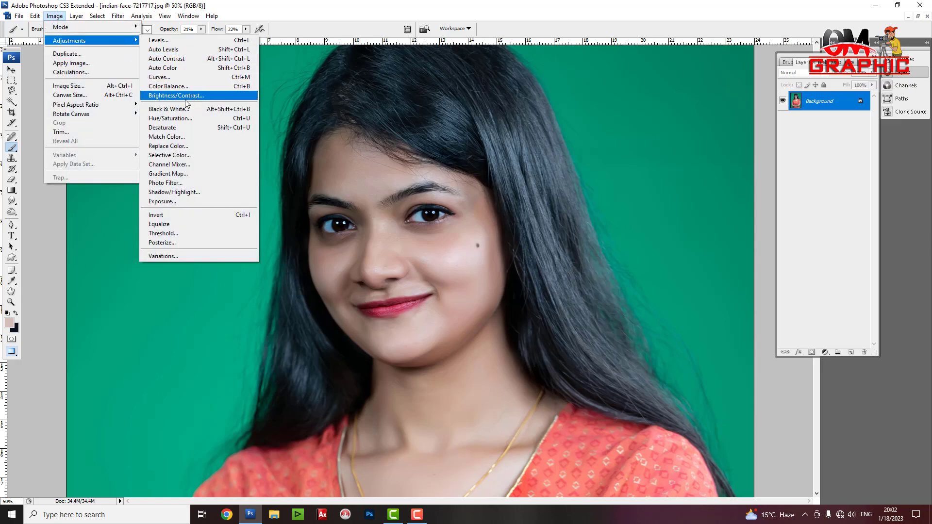
click(205, 95)
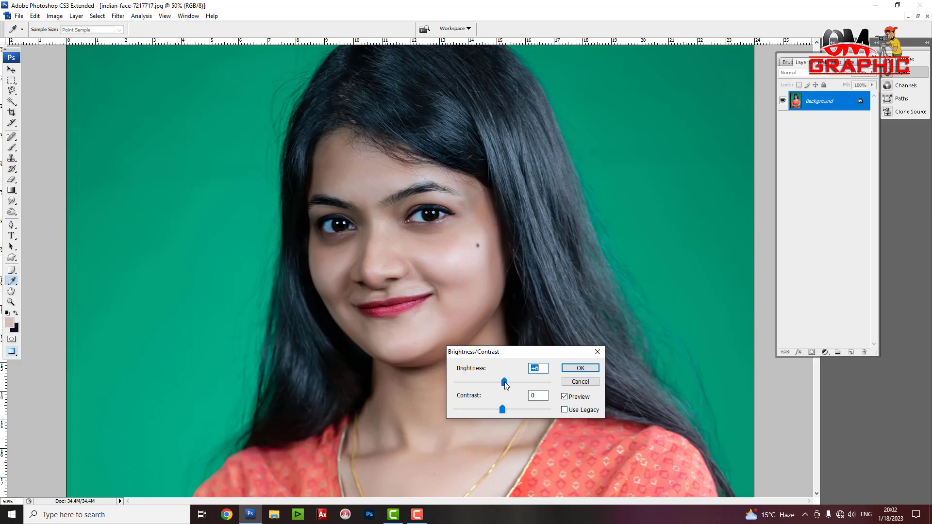
drag(504, 383, 511, 384)
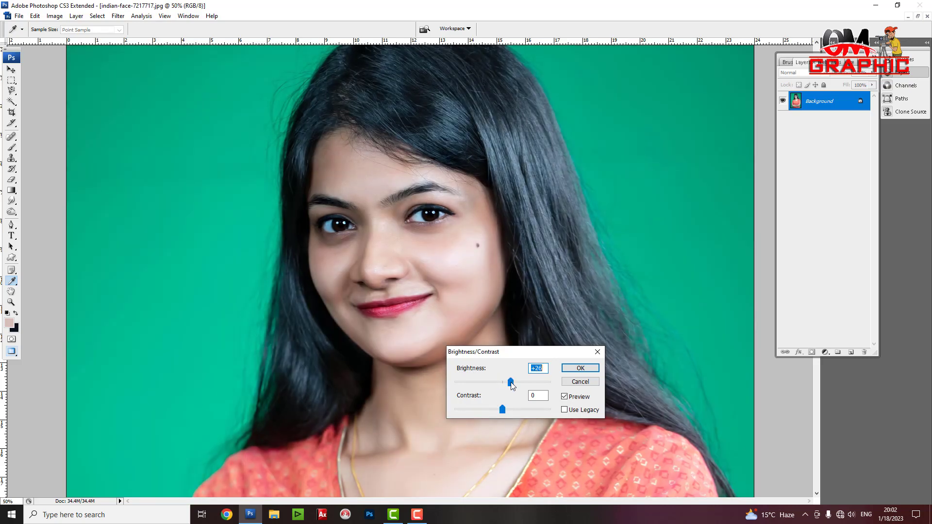
mouse_move(502, 410)
mouse_down()
mouse_move(494, 412)
mouse_move(522, 412)
mouse_move(467, 412)
mouse_move(506, 415)
mouse_up()
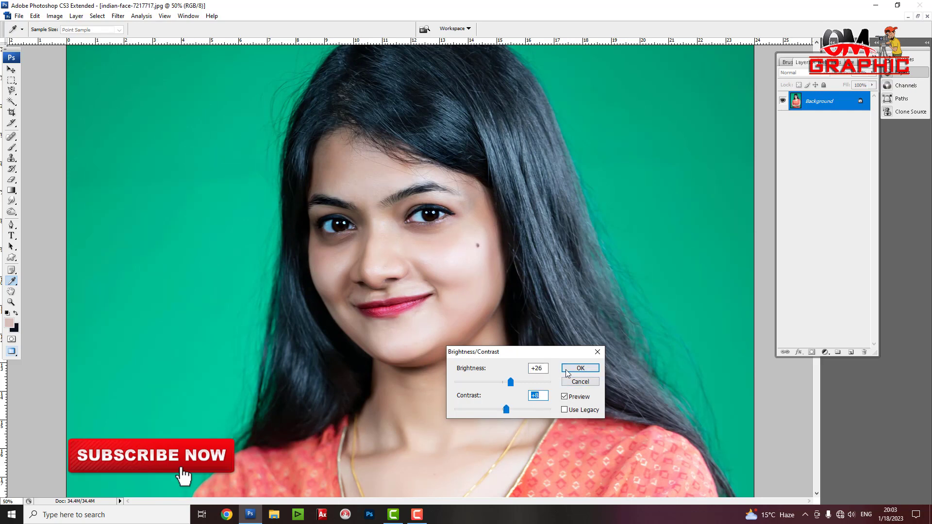
click(581, 369)
key(b)
key(ctrl+minus)
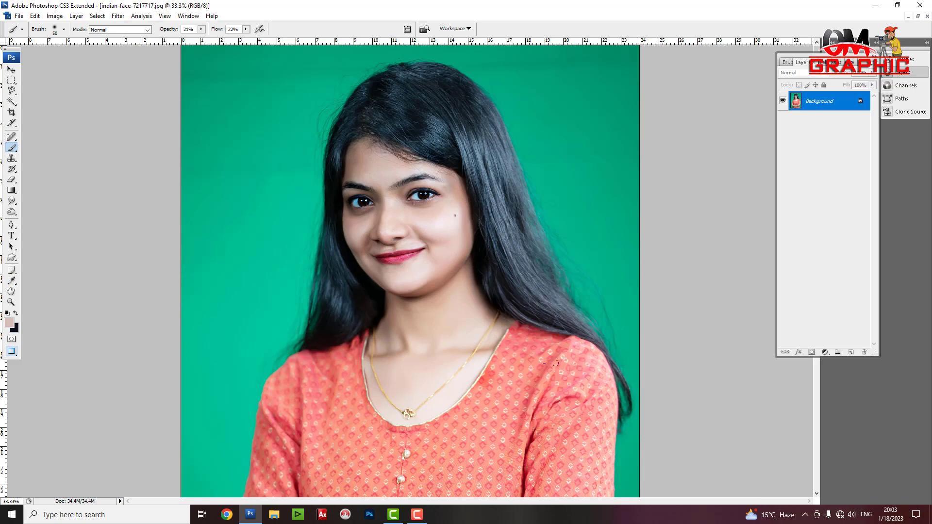
- Undo the +26 boost and reapply Brightness/Contrast at a gentler +15 brightness
key(ctrl+z)
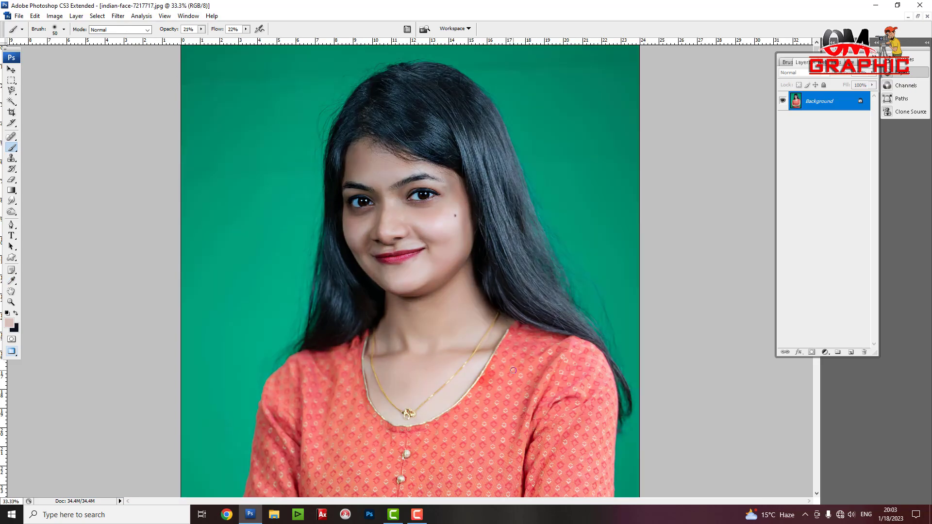
key(alt+i)
key(a)
key(c)
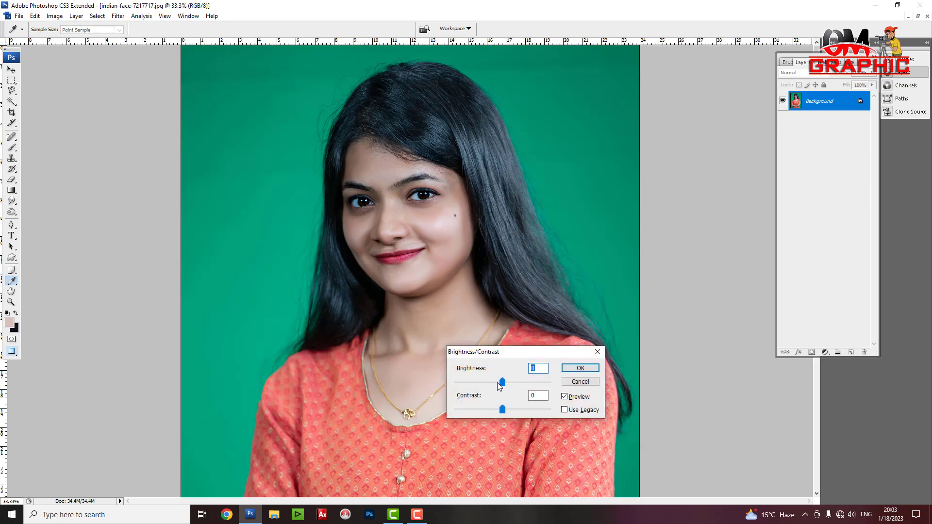
mouse_move(499, 386)
mouse_down()
mouse_move(510, 387)
mouse_move(504, 410)
mouse_up()
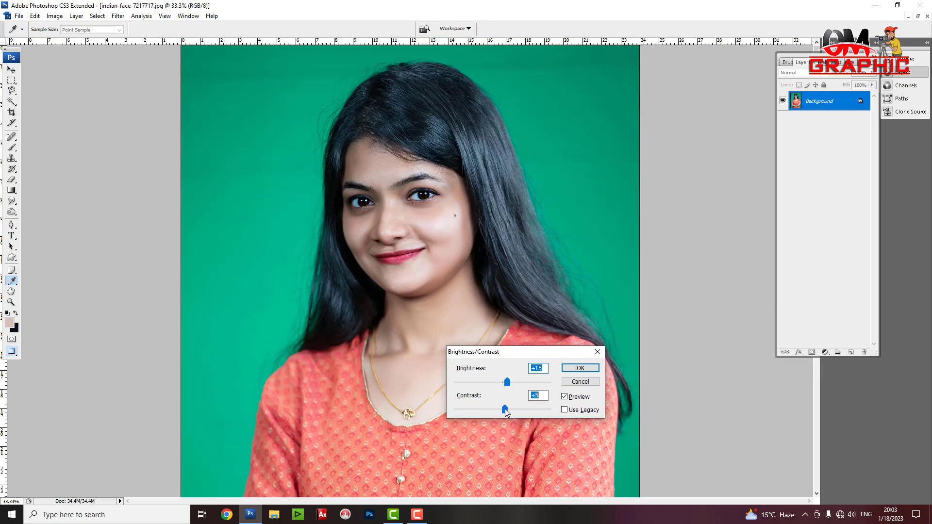
key(Return)
key(b)
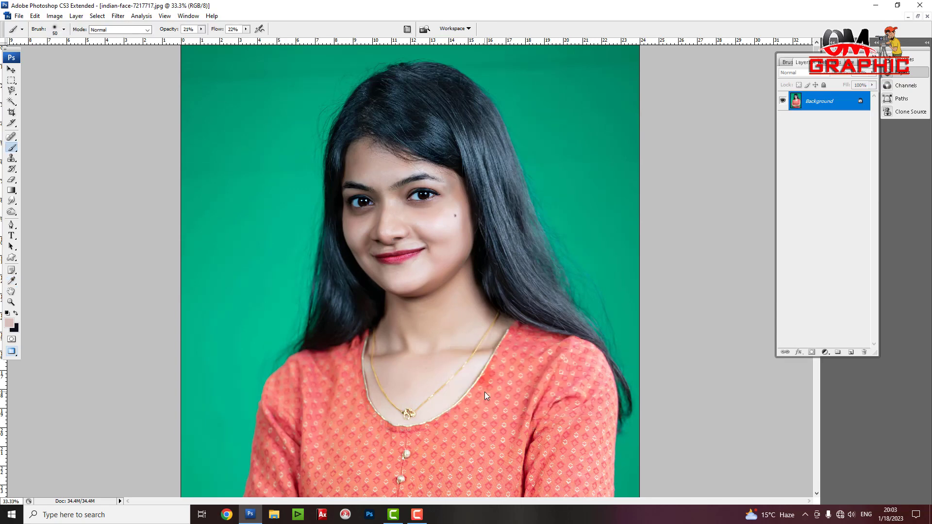
key(ctrl+plus)
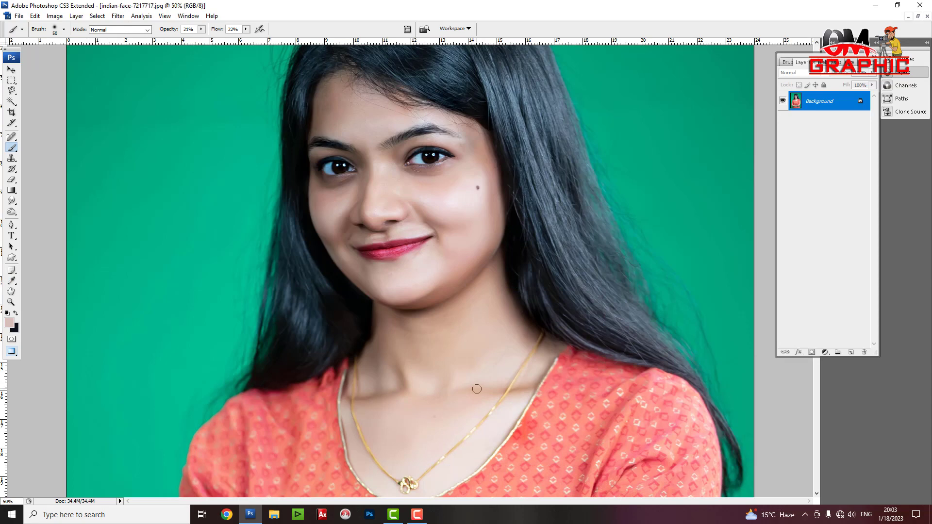
key(ctrl+minus)
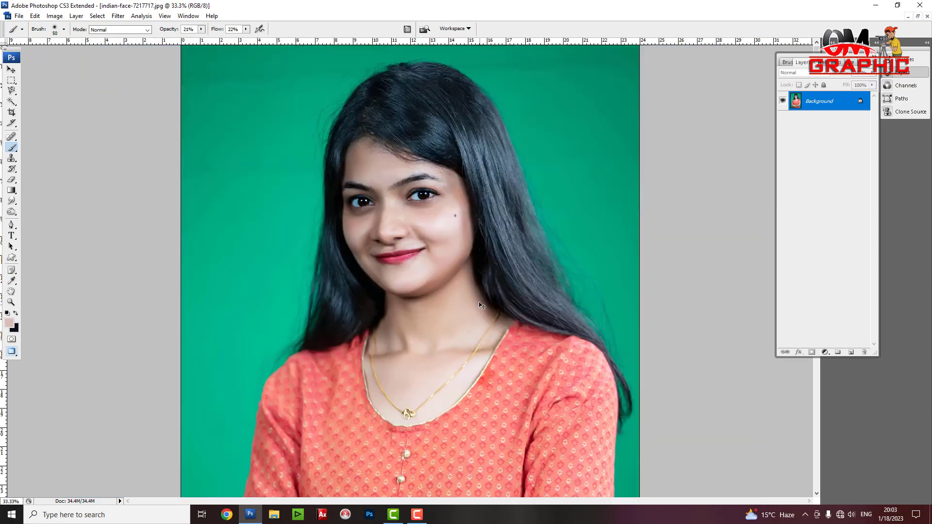
ctrl+click(303, 171)
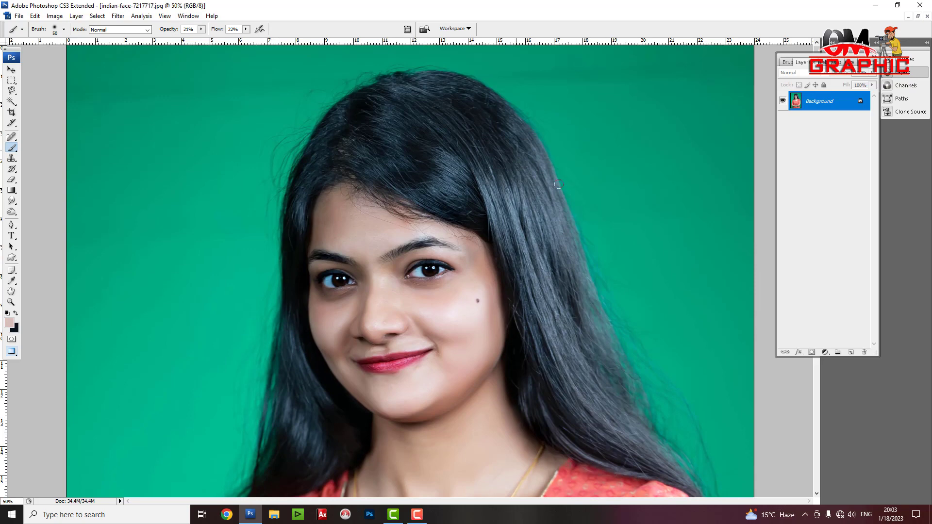
- Select the Burn Tool with a 500 px brush and 35% exposure
click(12, 212)
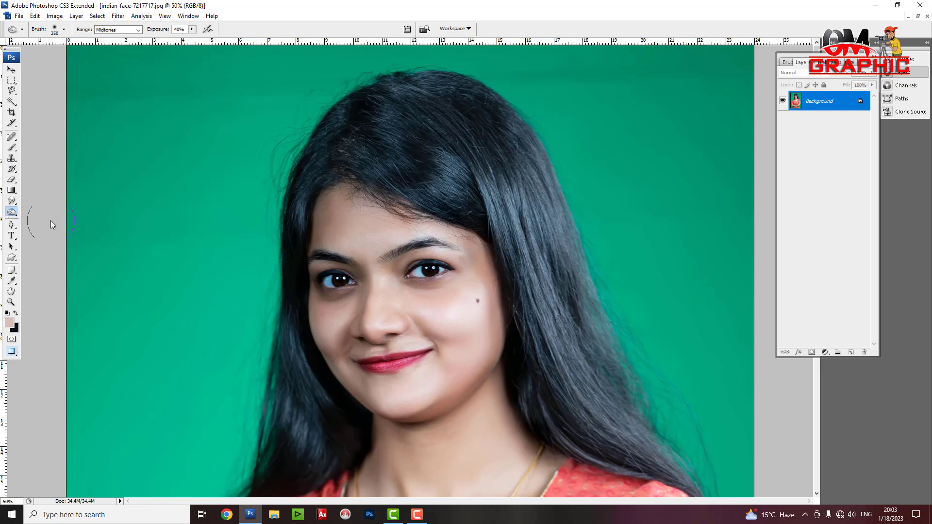
click(50, 220)
key(bracketright)
key(bracketright)
key(bracketright)
click(192, 29)
drag(190, 38, 189, 38)
key(bracketleft)
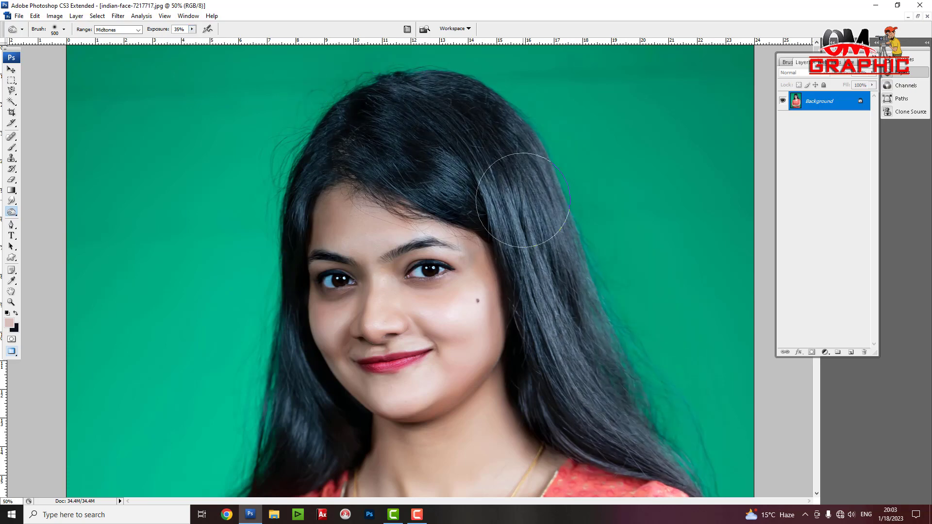
- Burn the hair on the right side of her face, undoing the excess strokes
drag(522, 200, 631, 437)
drag(461, 175, 607, 427)
drag(510, 228, 641, 401)
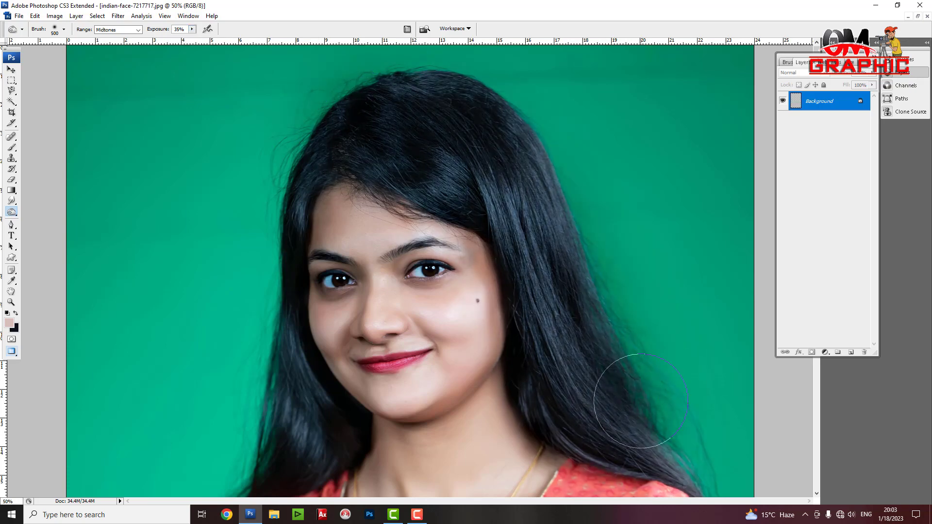
key(bracketleft)
drag(443, 87, 670, 466)
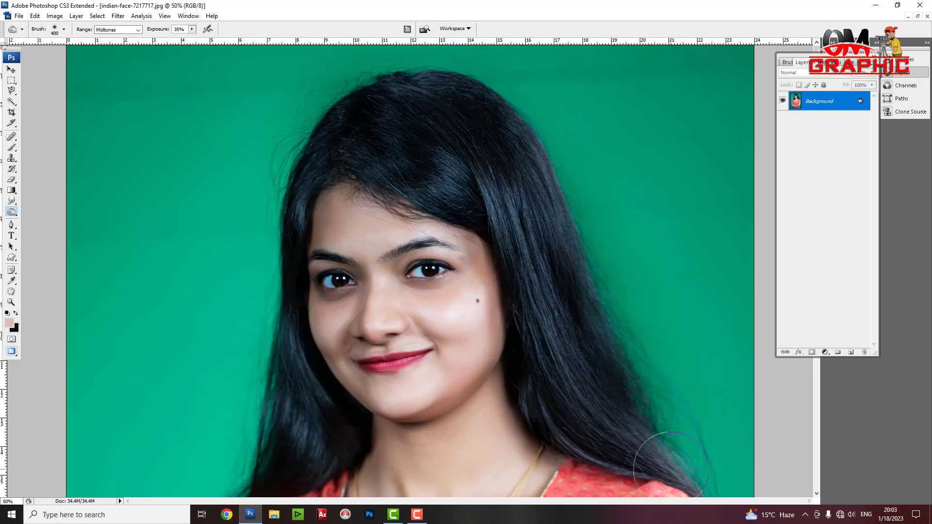
key(ctrl+z)
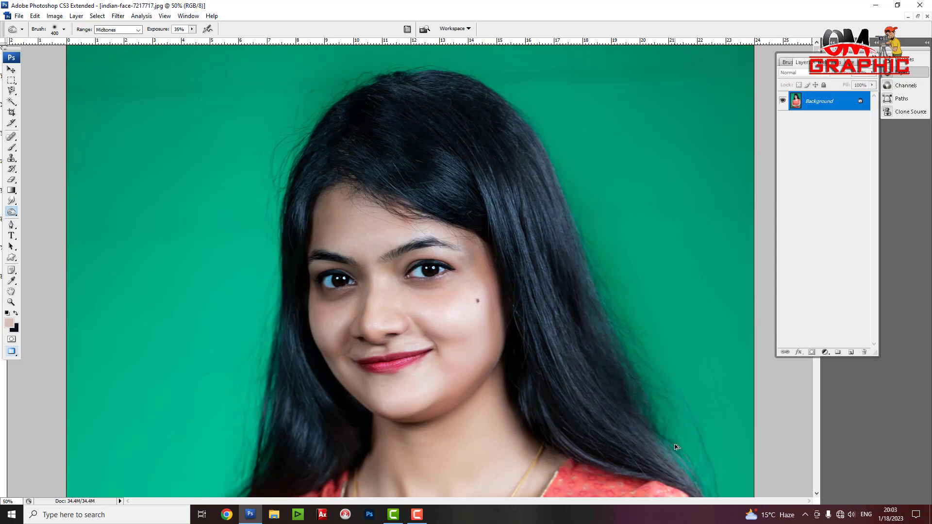
key(ctrl+alt+z)
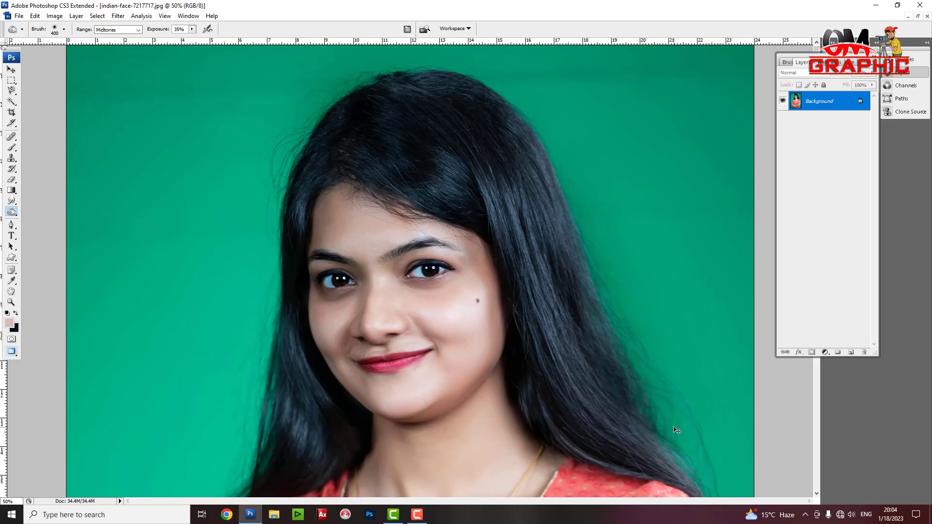
key(ctrl+minus)
key(ctrl+alt+z)
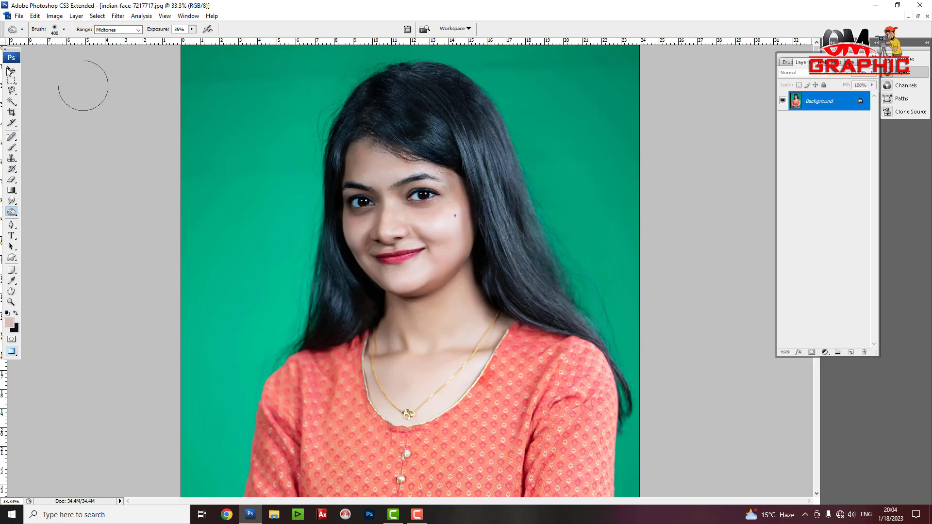
- In Selective Color, fine-tune the Black slider for the Blacks range
click(55, 16)
mouse_move(69, 39)
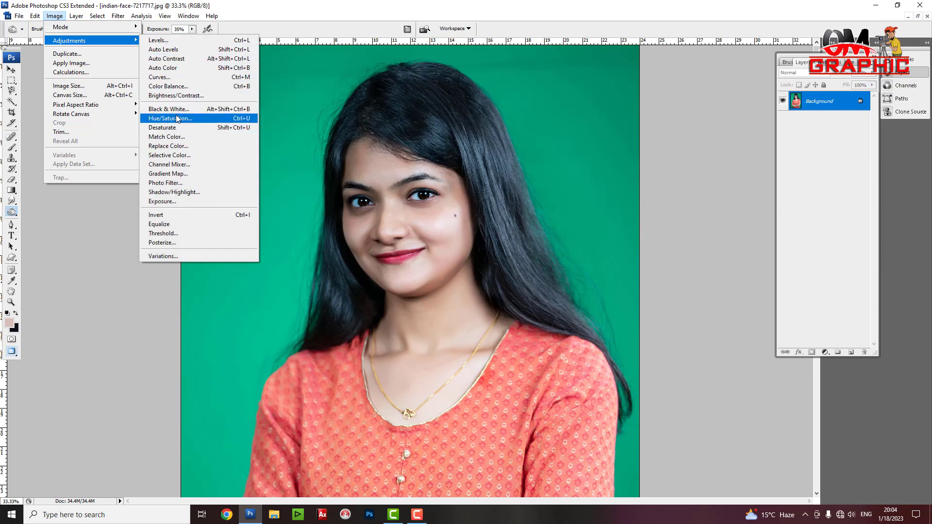
click(169, 155)
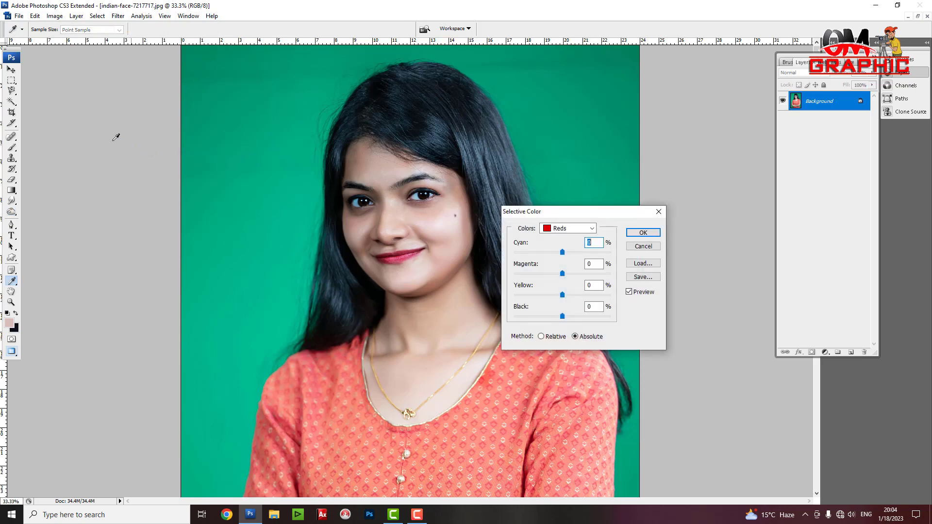
click(559, 232)
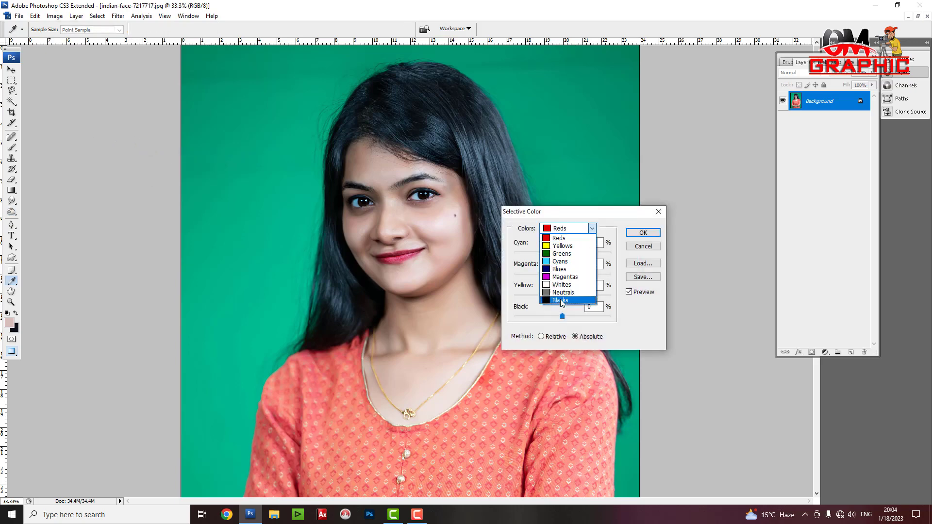
click(569, 238)
click(561, 229)
click(564, 301)
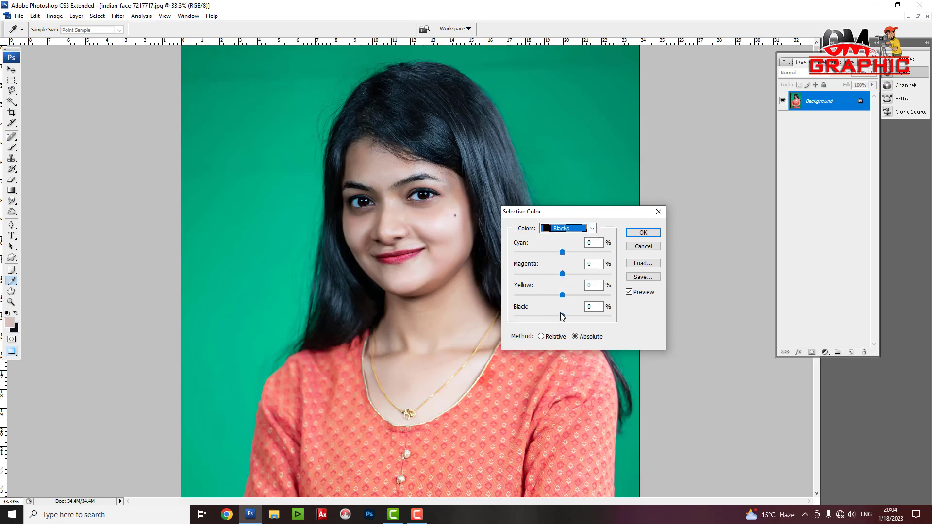
mouse_move(561, 316)
mouse_down()
mouse_move(594, 319)
mouse_move(567, 322)
mouse_up()
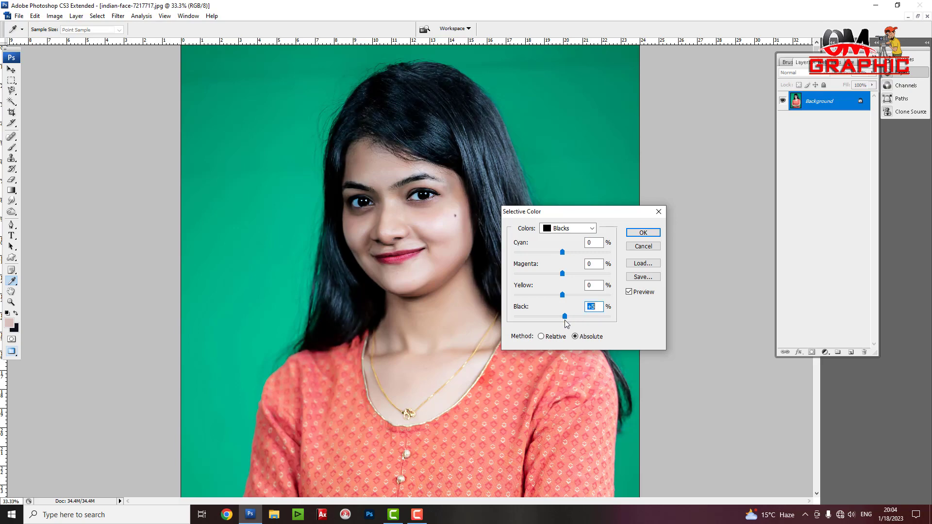
drag(565, 317, 563, 317)
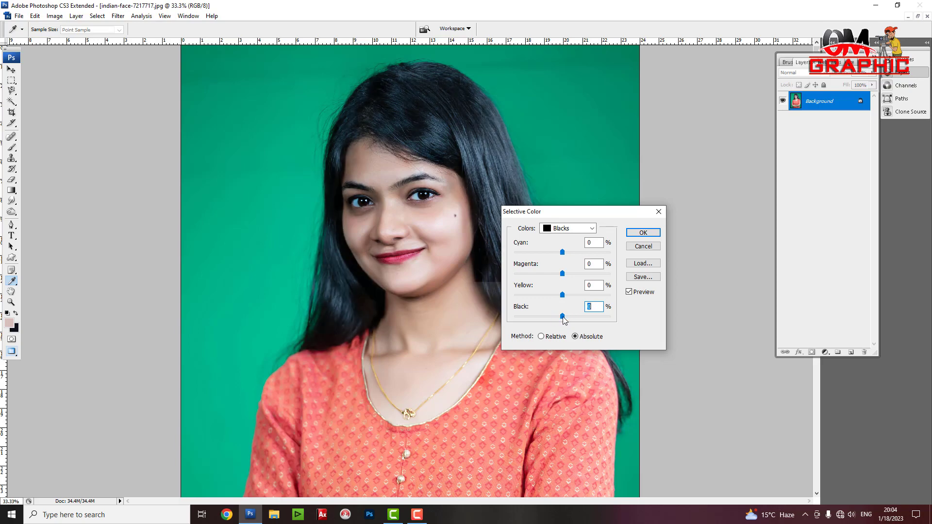
drag(565, 320, 564, 319)
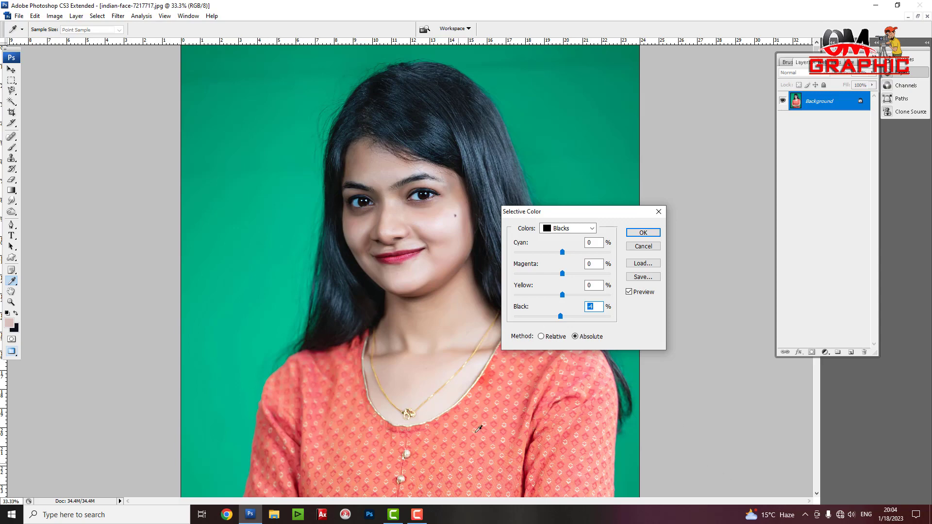
- Add black to the Reds range and apply the Selective Color adjustment
click(560, 228)
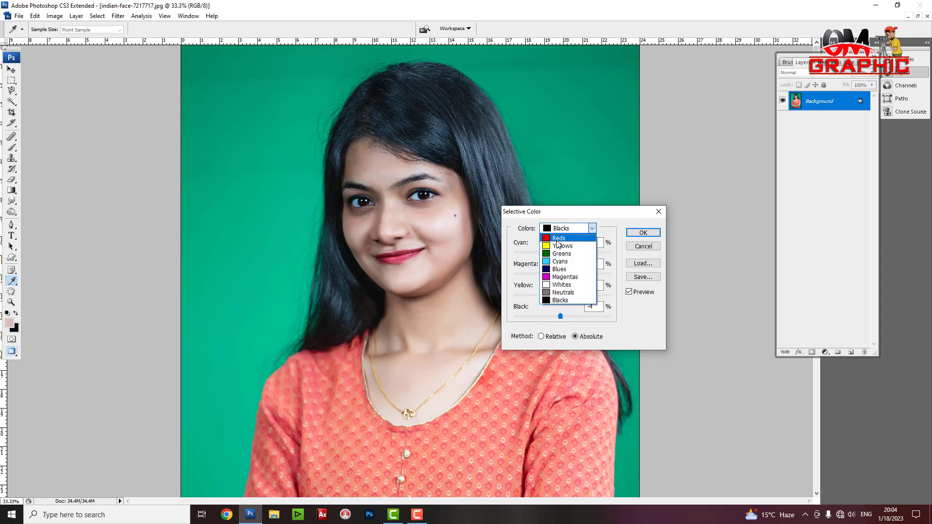
click(557, 239)
click(558, 237)
click(561, 316)
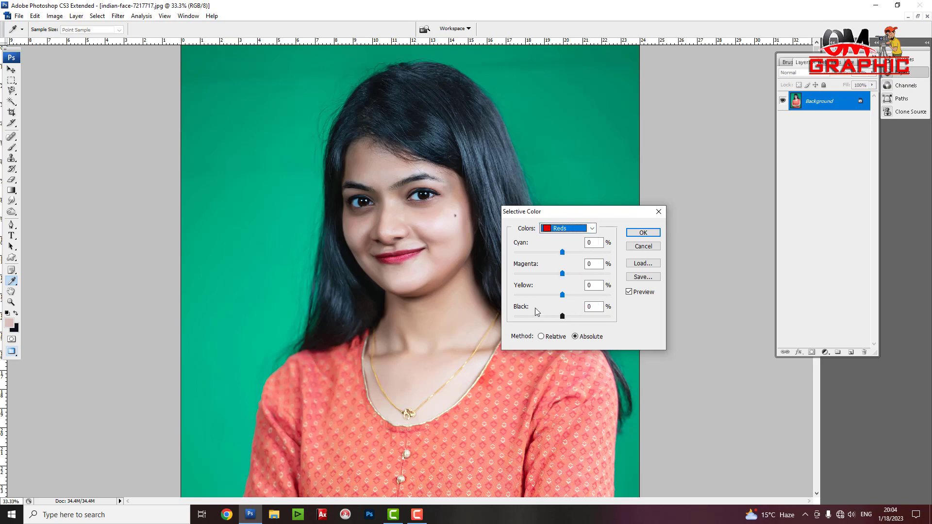
drag(562, 316, 567, 316)
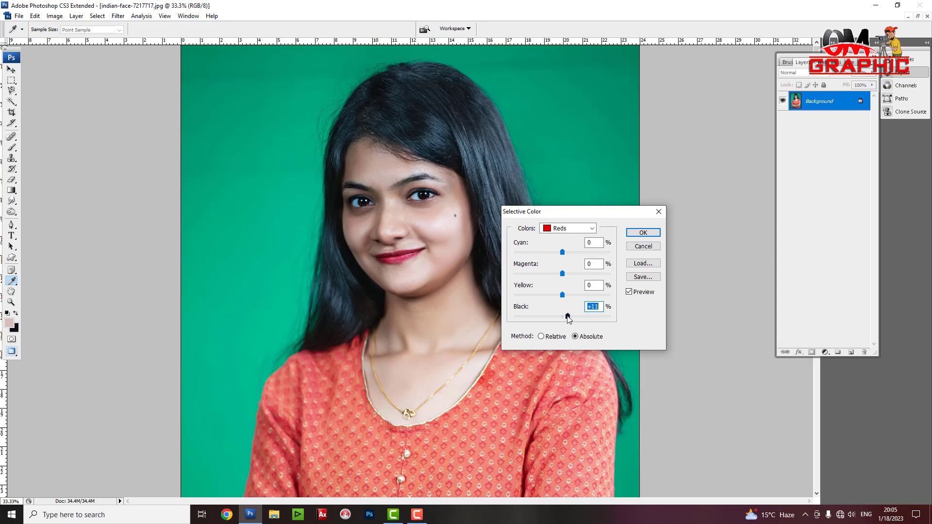
click(650, 235)
key(o)
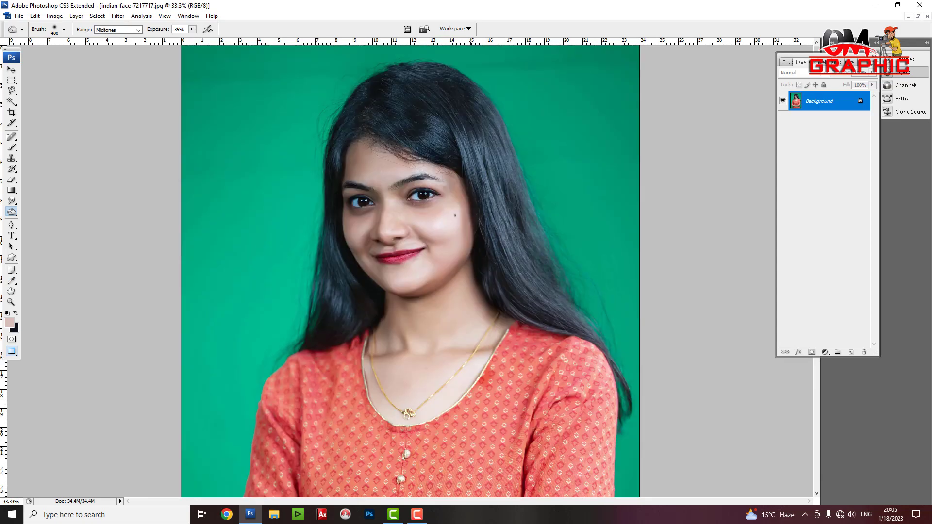
- Cancel a trial Color Balance and duplicate the background onto a new layer
key(ctrl+b)
drag(600, 440, 599, 439)
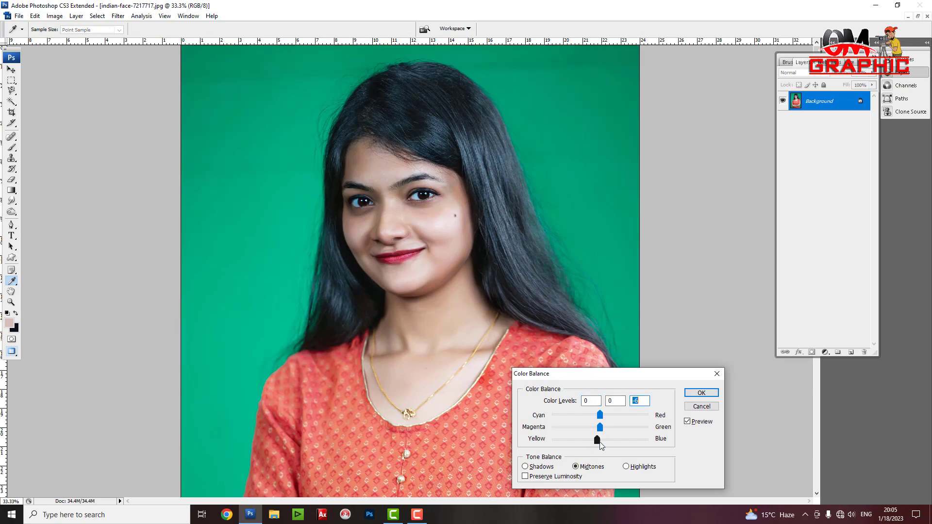
click(717, 374)
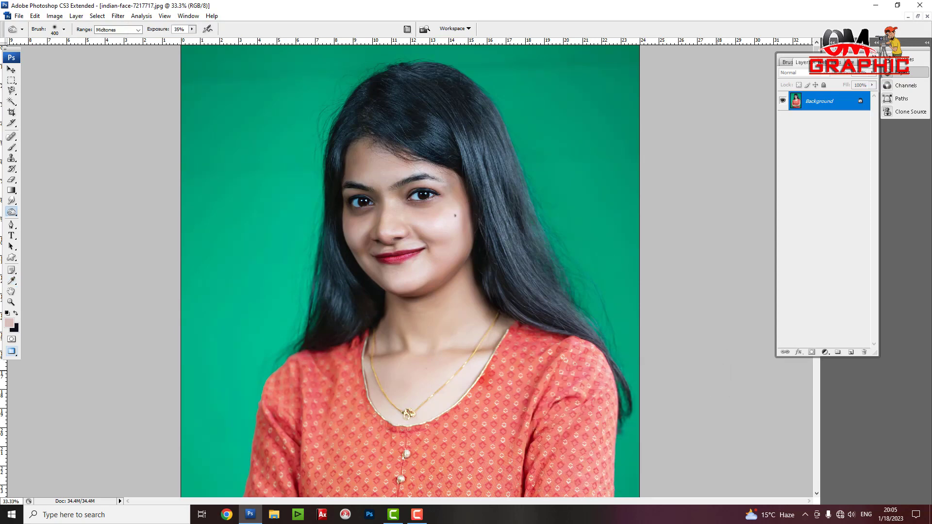
key(ctrl+j)
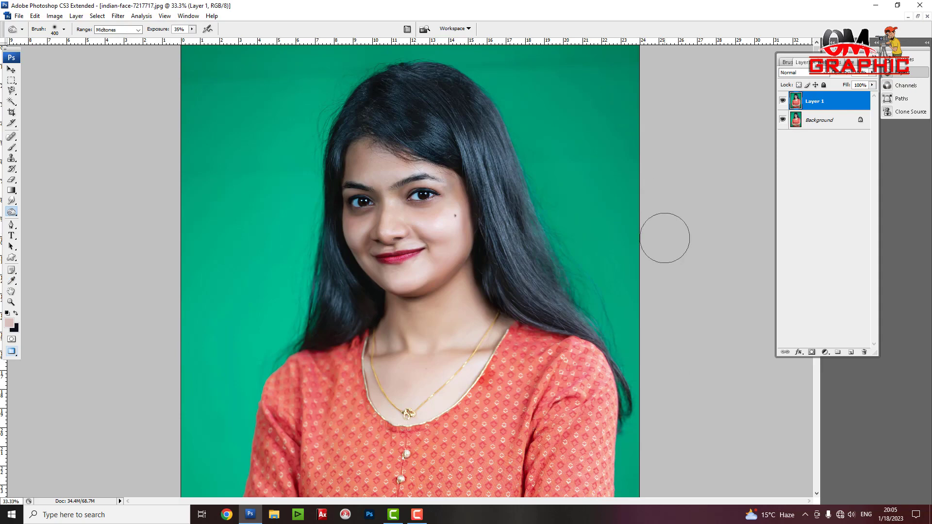
- Apply a midtone Color Balance shift of -3 toward yellow
key(ctrl+b)
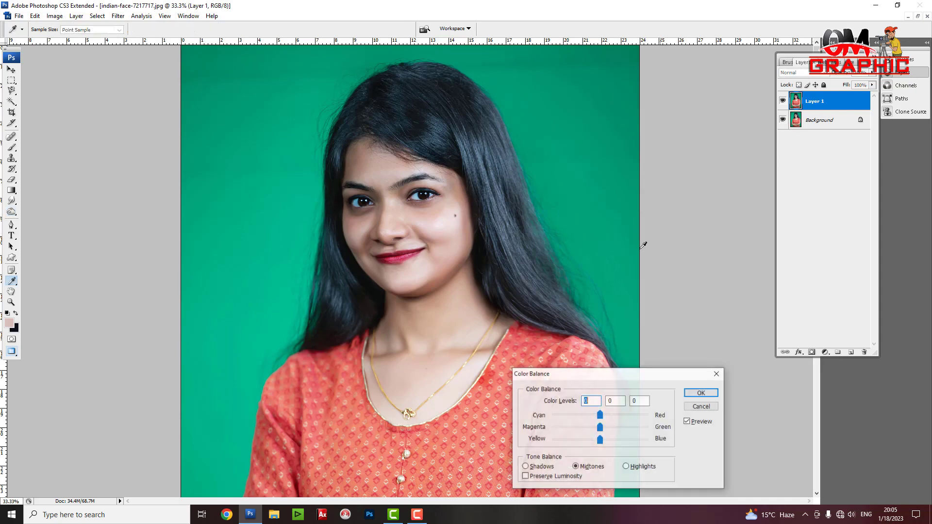
drag(600, 439, 583, 440)
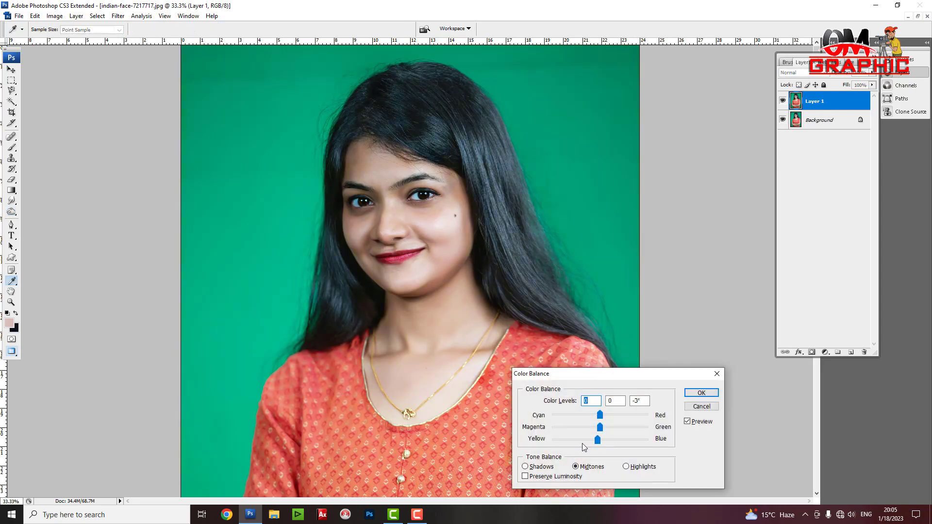
click(701, 393)
key(o)
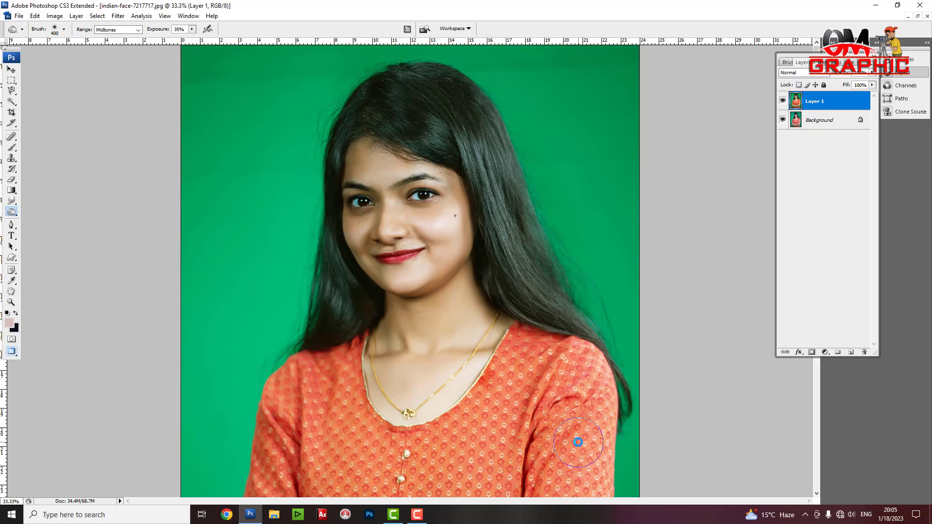
key(ctrl+l)
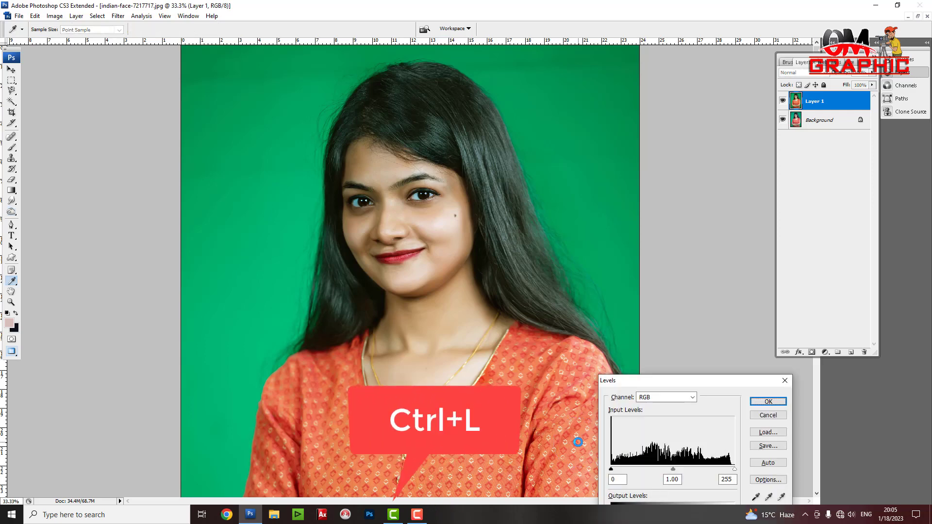
drag(740, 382, 725, 339)
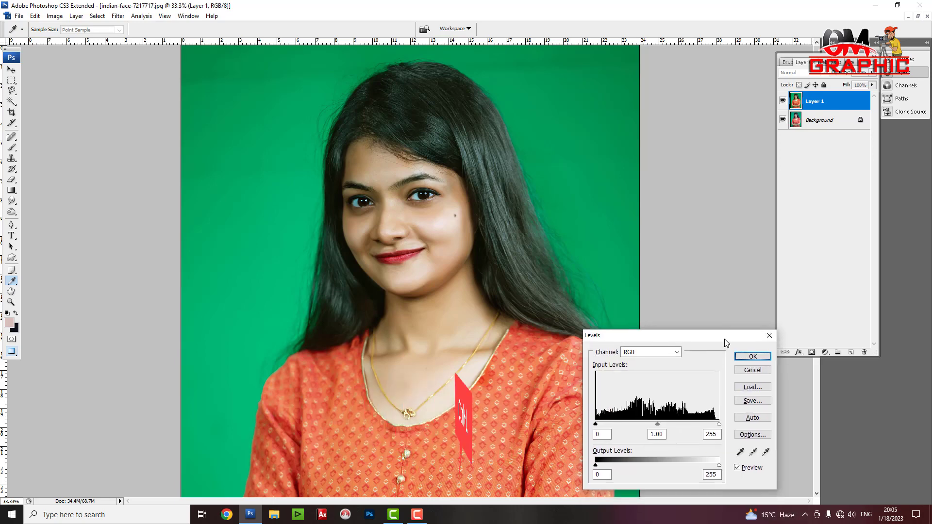
click(752, 452)
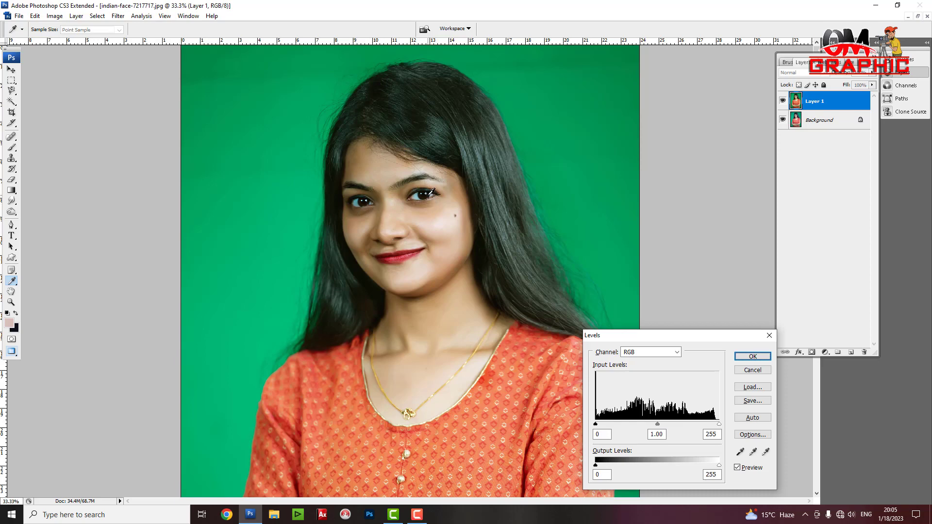
drag(431, 191, 473, 152)
click(753, 452)
click(409, 92)
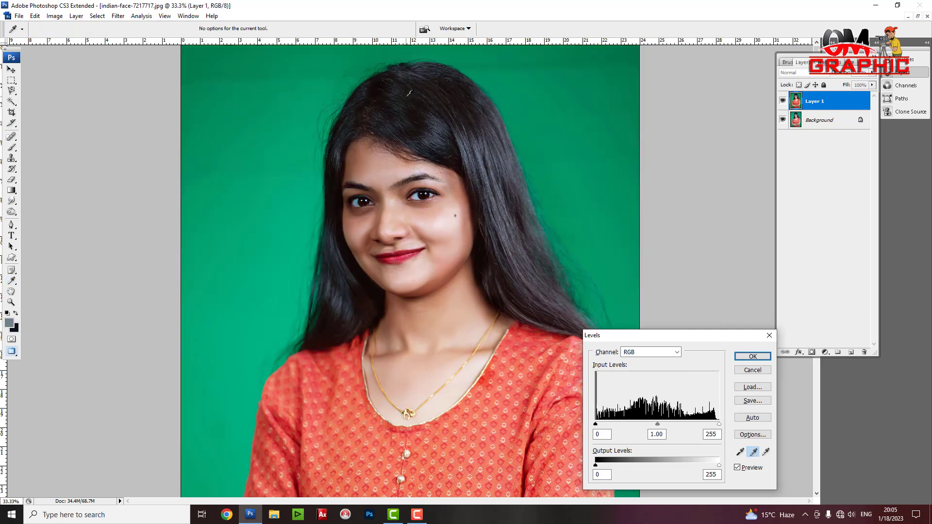
click(431, 97)
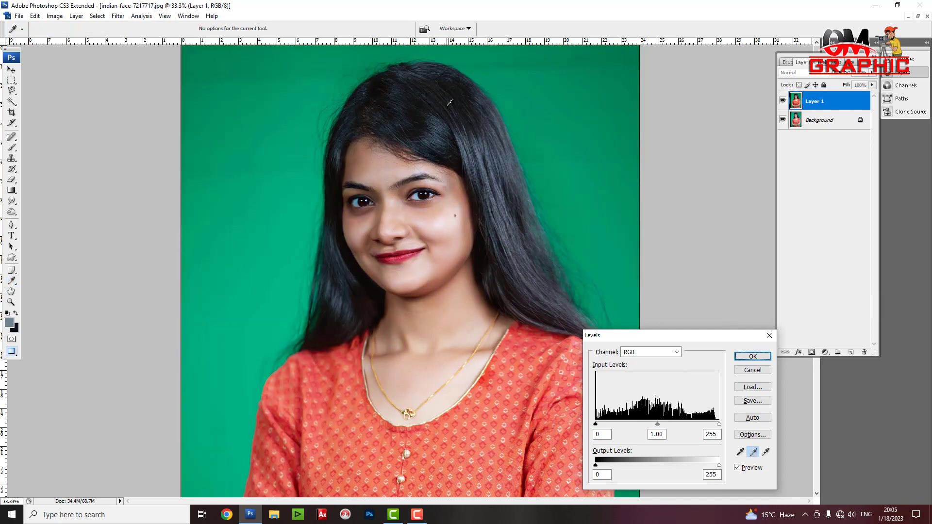
click(768, 335)
key(o)
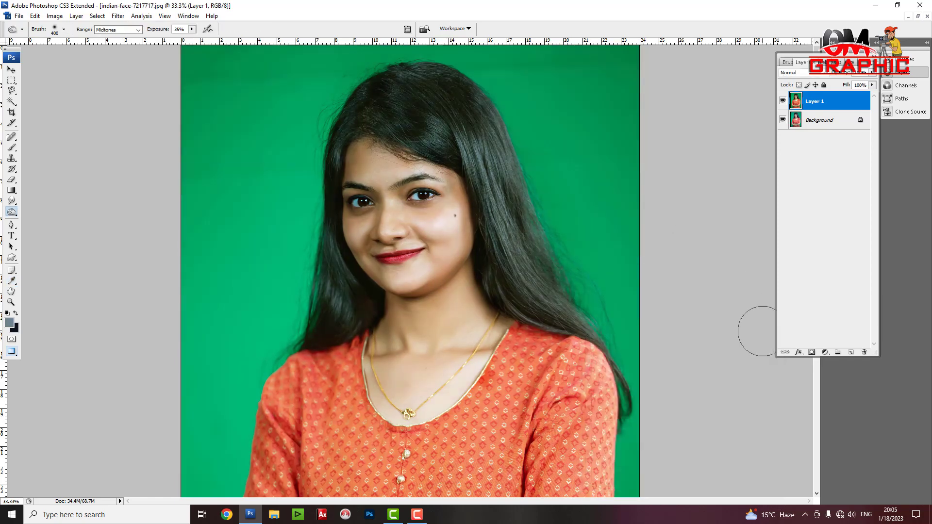
key(ctrl+l)
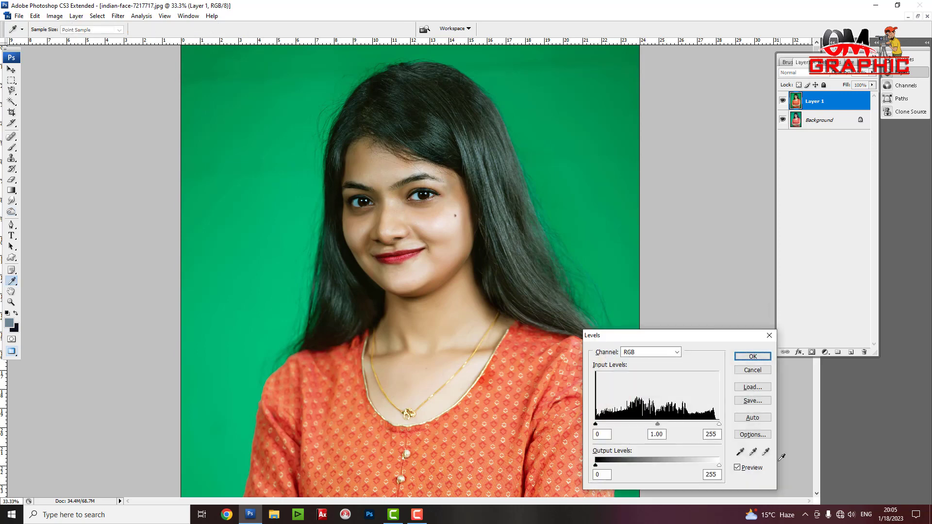
double_click(754, 452)
click(750, 326)
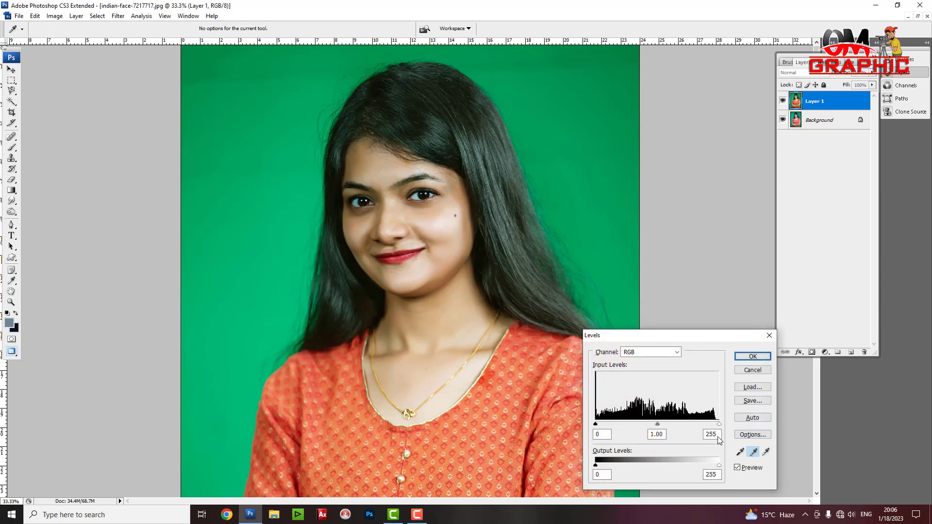
click(487, 171)
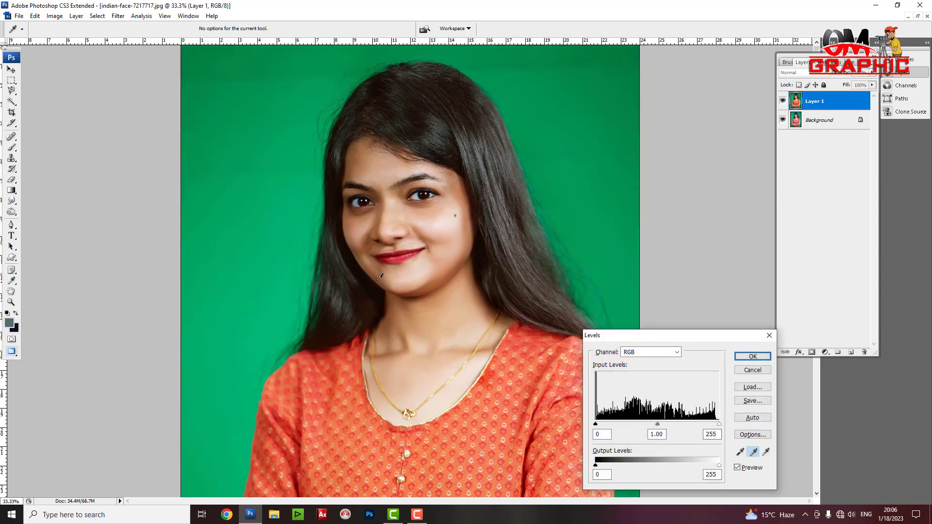
click(343, 277)
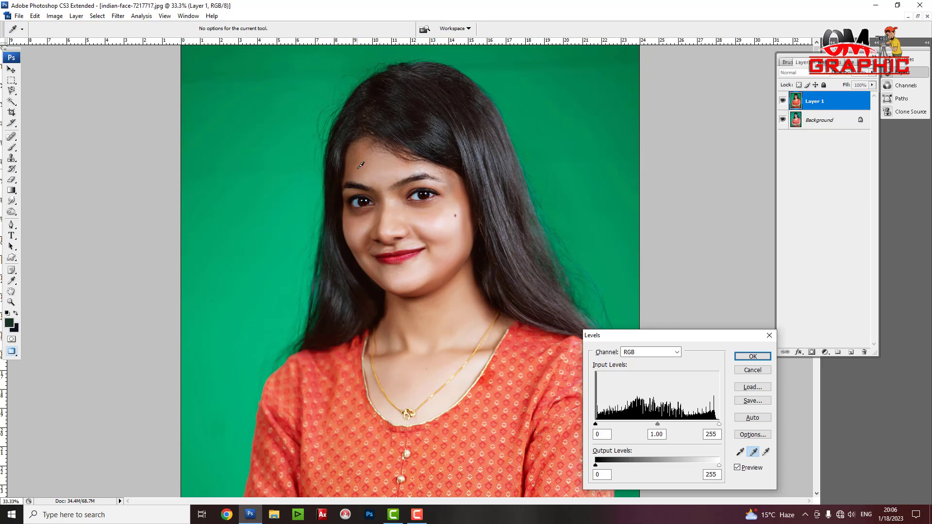
click(768, 335)
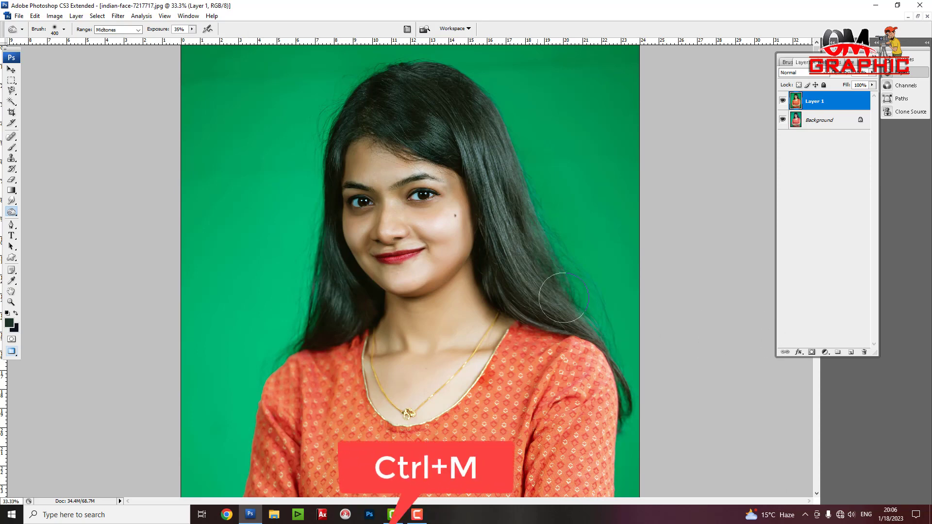
- Lift the Blue channel curve from input 113 to output 141 in Curves
click(12, 68)
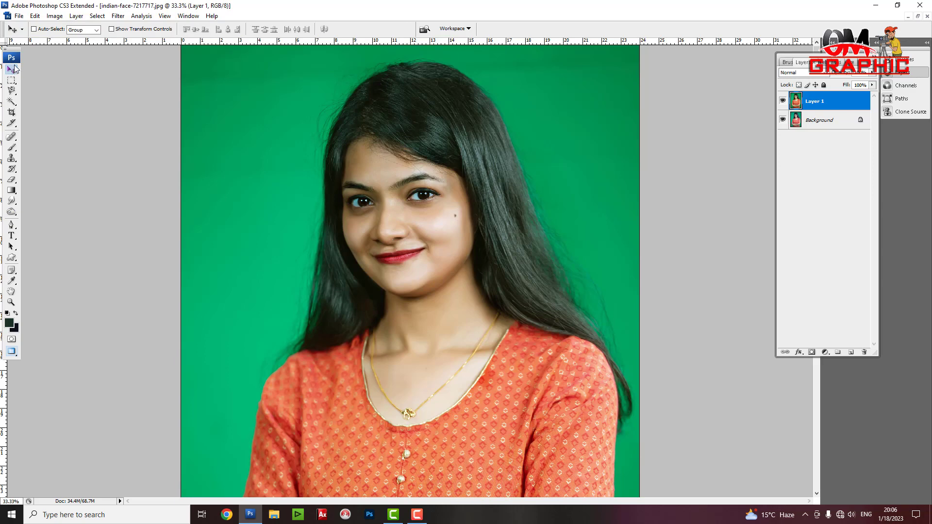
click(54, 16)
mouse_move(69, 39)
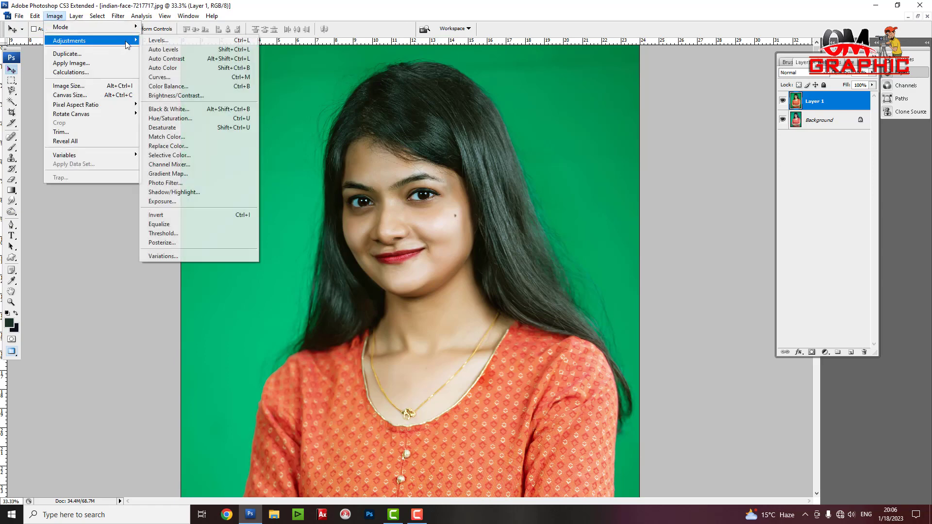
click(199, 78)
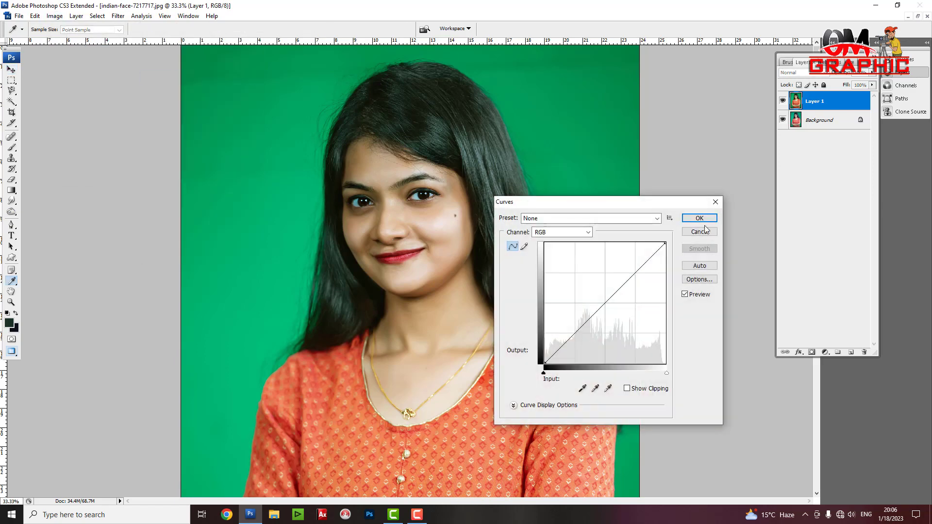
drag(619, 208, 674, 198)
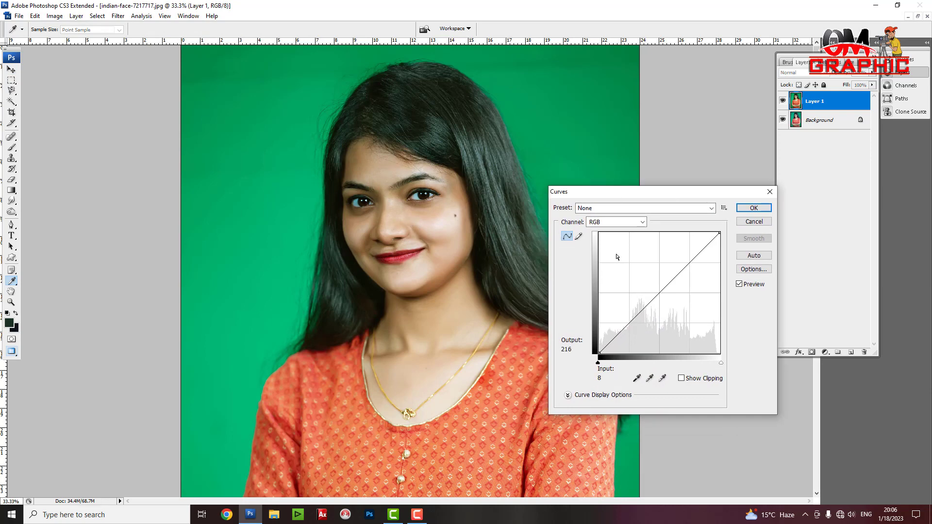
click(604, 208)
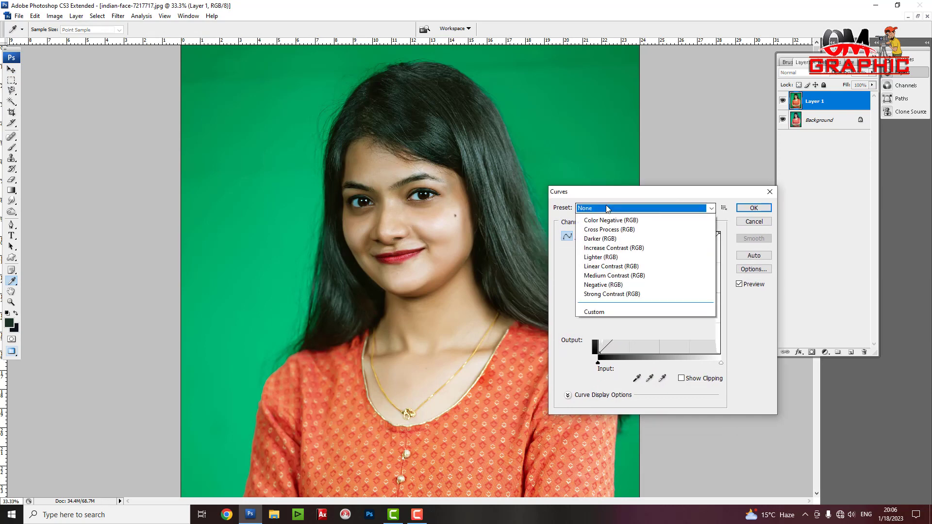
click(604, 217)
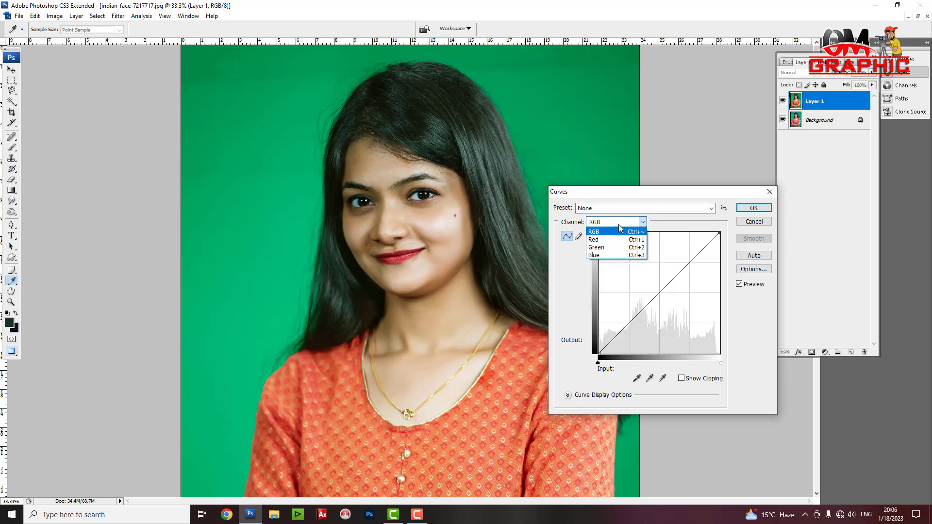
click(609, 256)
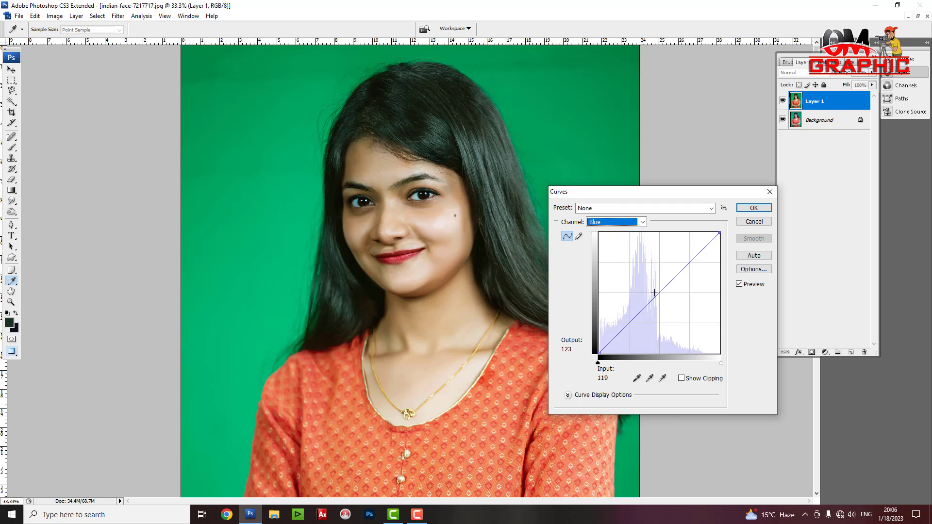
drag(653, 298, 652, 286)
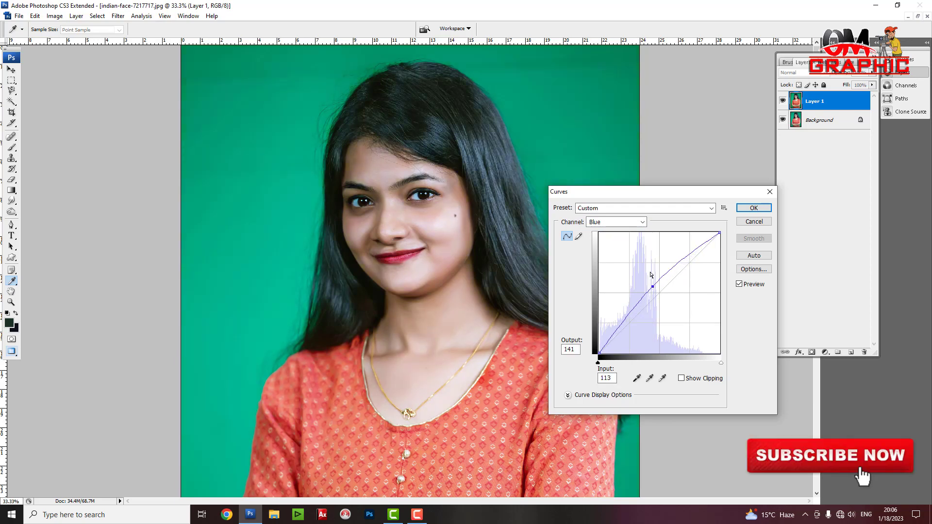
click(754, 208)
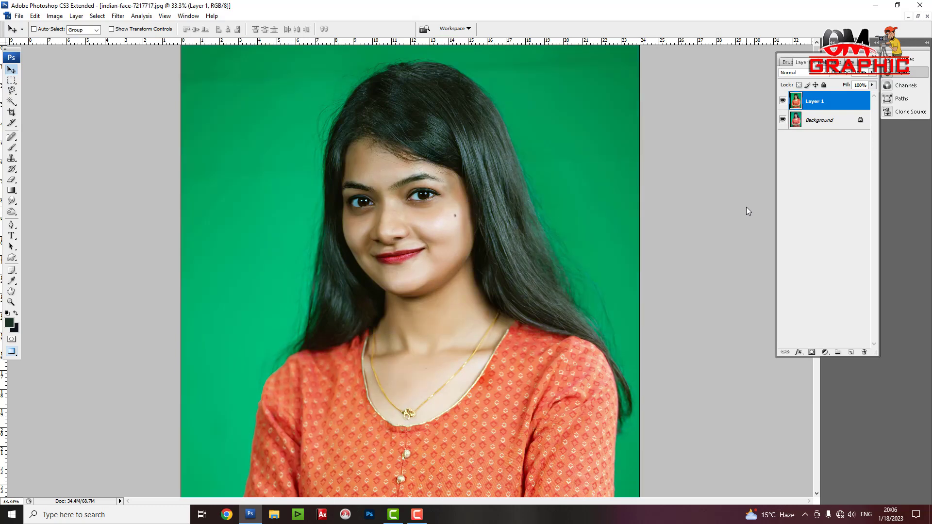
- Set the highlights Color Balance Yellow–Blue slider to +20 toward blue
key(ctrl+b)
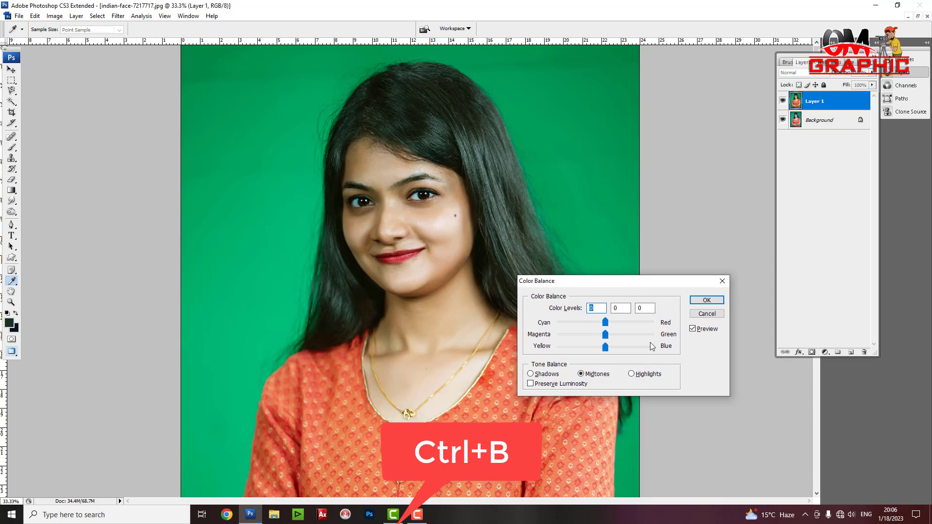
click(644, 376)
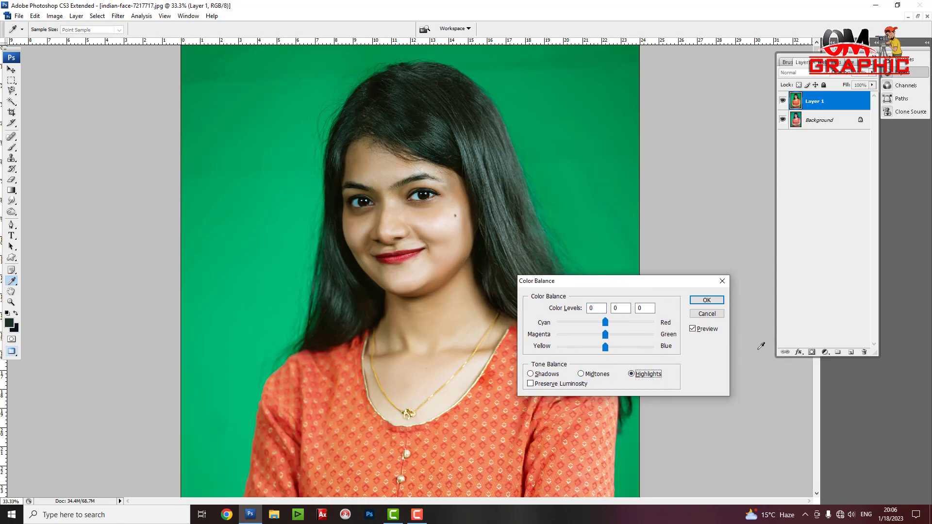
drag(607, 346, 619, 348)
drag(619, 347, 614, 347)
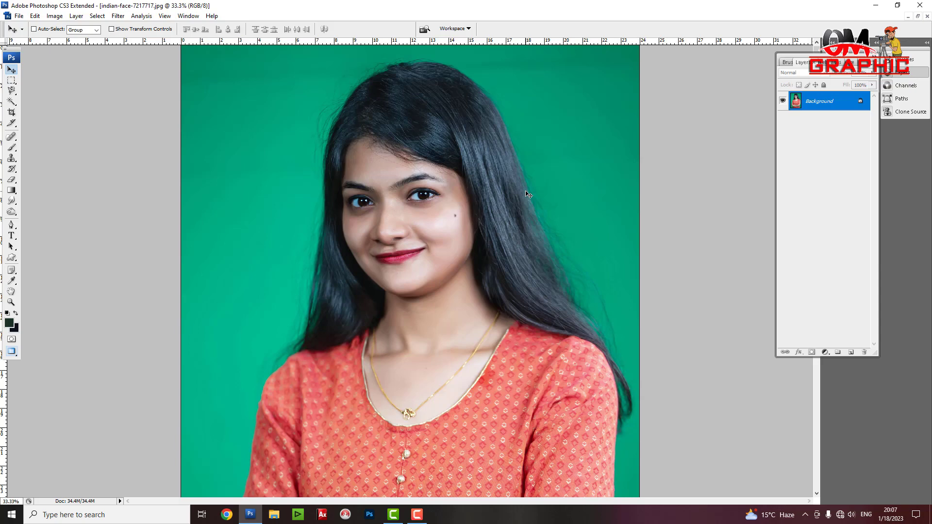
- Select the standard Pen Tool from the pen flyout
key(p)
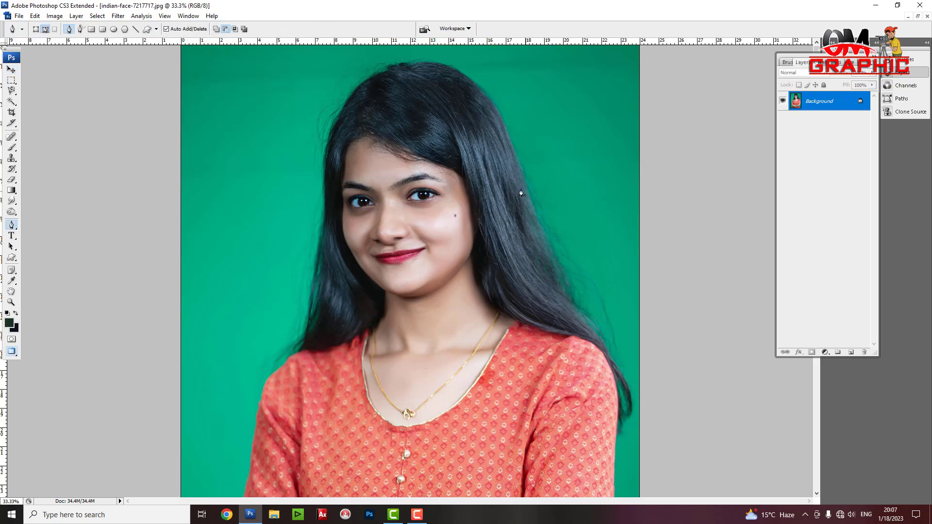
click(11, 224)
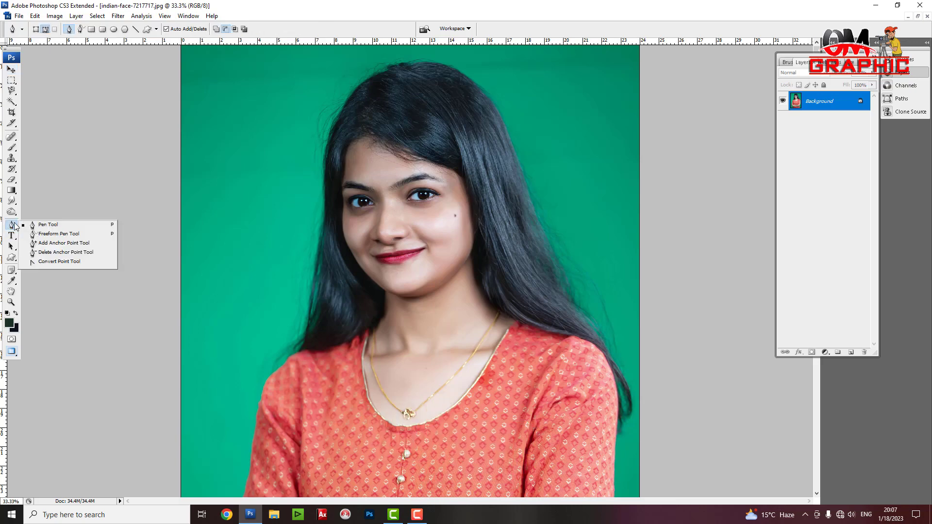
click(53, 225)
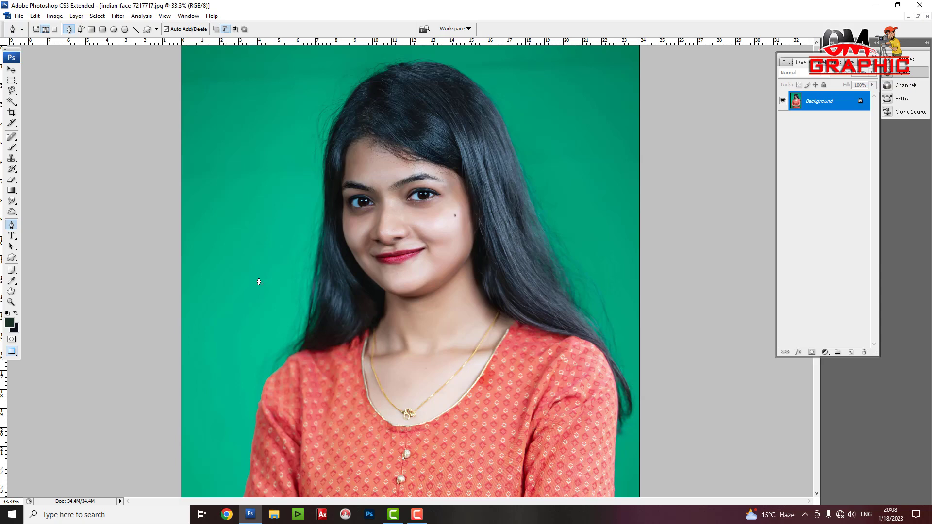
- Set the Pen tool to draw plain paths and zoom in on the crossed arms
key(ctrl+plus)
key(ctrl+plus)
scroll(225, 230, down, 5)
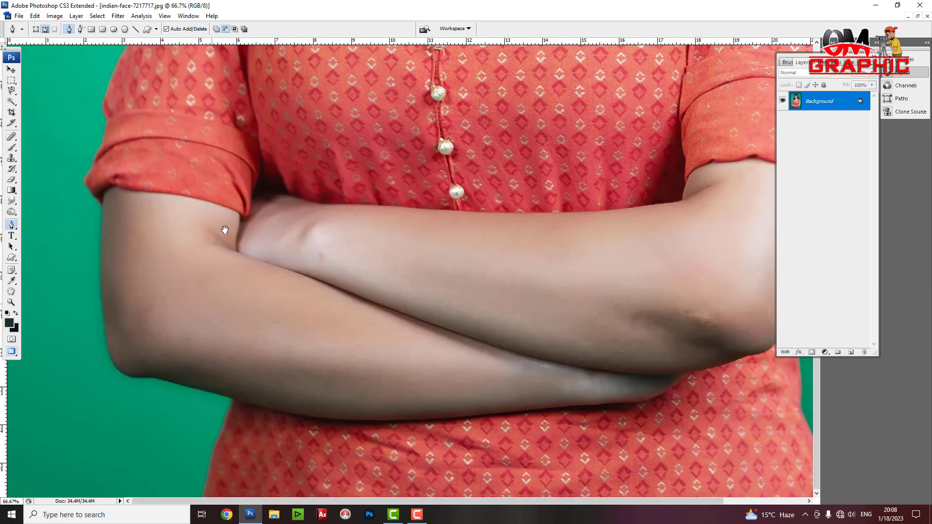
key(ctrl+plus)
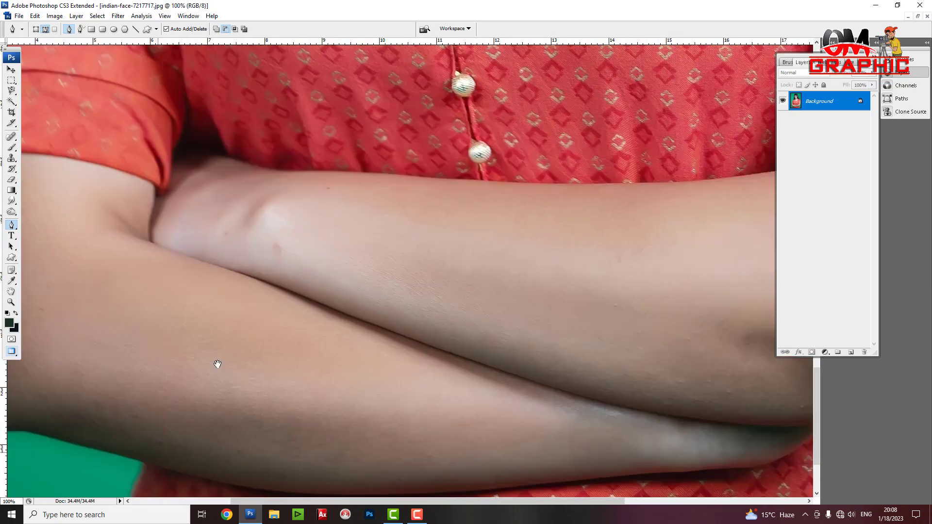
scroll(225, 379, down, 3)
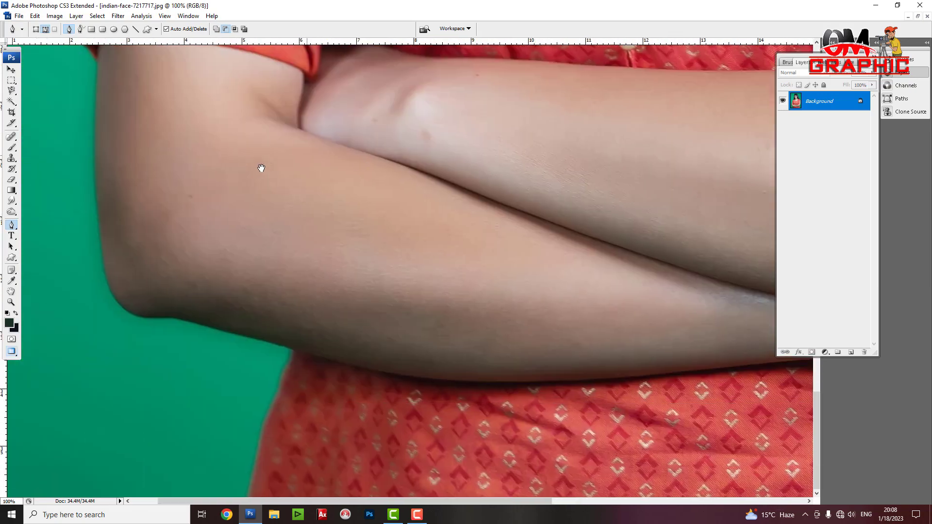
click(45, 29)
scroll(303, 410, left, 1)
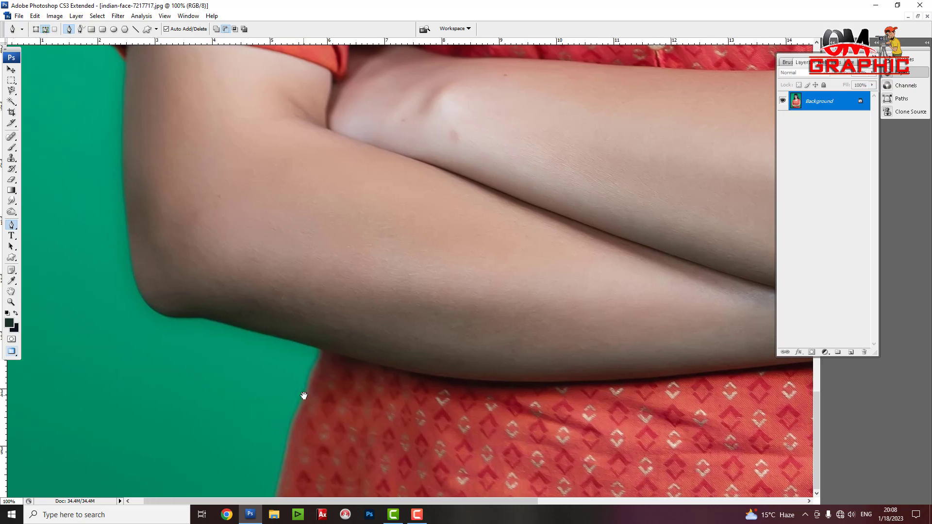
key(ctrl+plus)
scroll(268, 285, down, 5)
scroll(268, 285, left, 2)
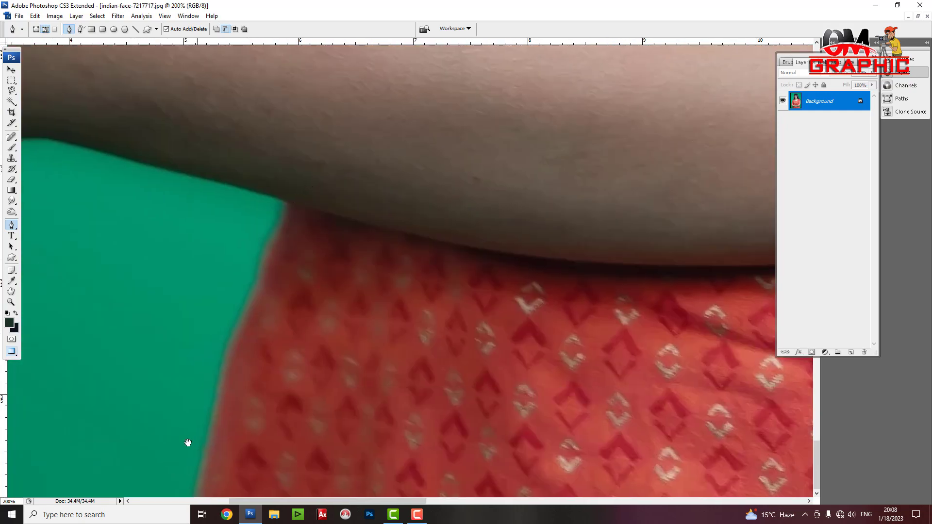
- Trace the path up the garment's green edge and along the arm's underside
click(206, 492)
drag(221, 410, 223, 396)
drag(249, 311, 256, 294)
click(289, 209)
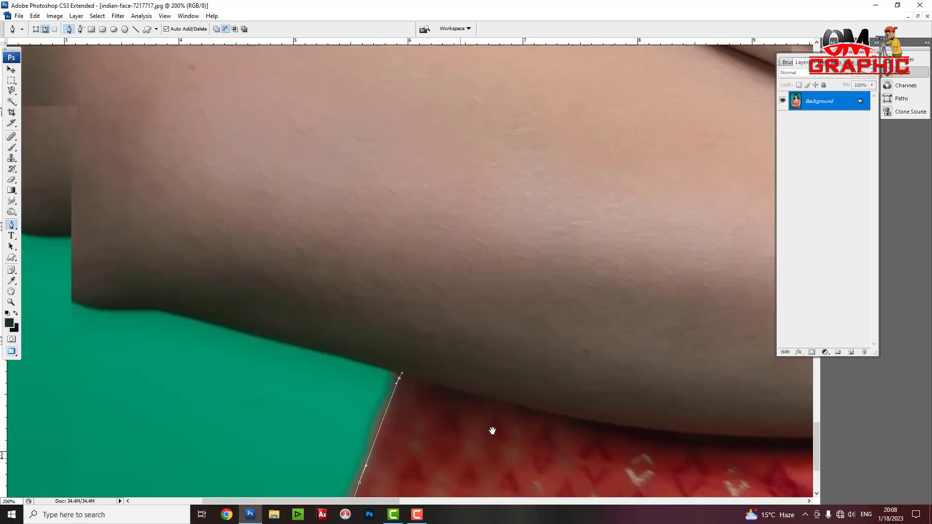
scroll(442, 409, up, 5)
scroll(442, 409, left, 4)
drag(421, 394, 411, 390)
drag(343, 376, 332, 372)
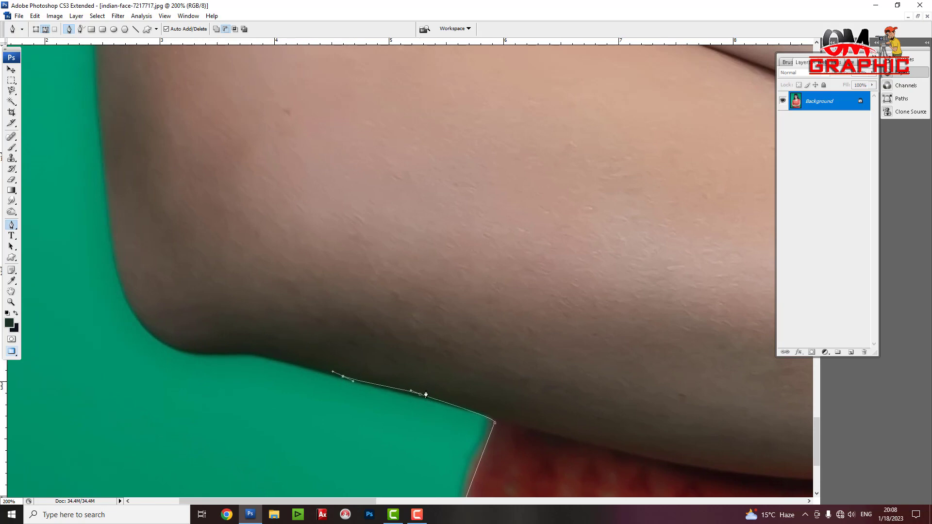
drag(353, 382, 349, 372)
click(357, 380)
- Curve the path around the elbow and up the arm's outer edge, redoing misplaced anchors
key(ctrl+plus)
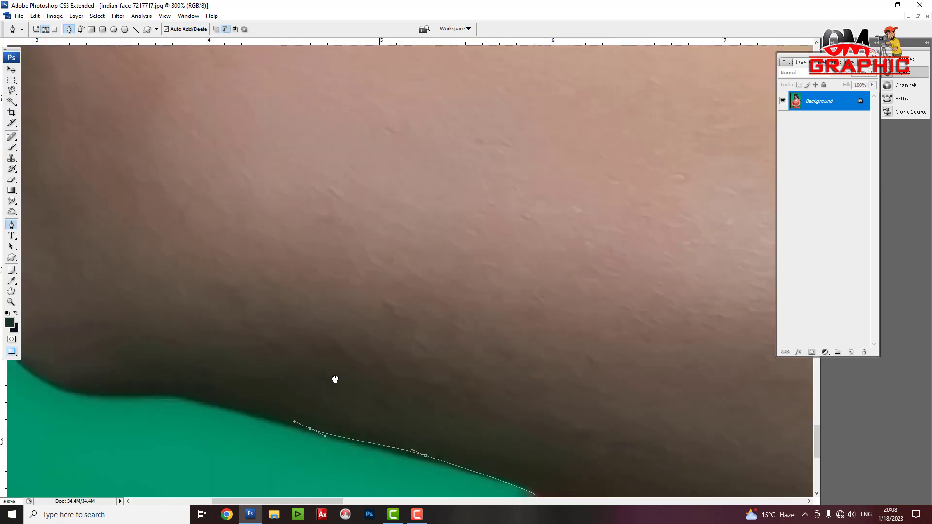
mouse_move(233, 381)
mouse_down()
mouse_move(353, 364)
mouse_move(299, 377)
mouse_move(252, 374)
mouse_up()
click(382, 399)
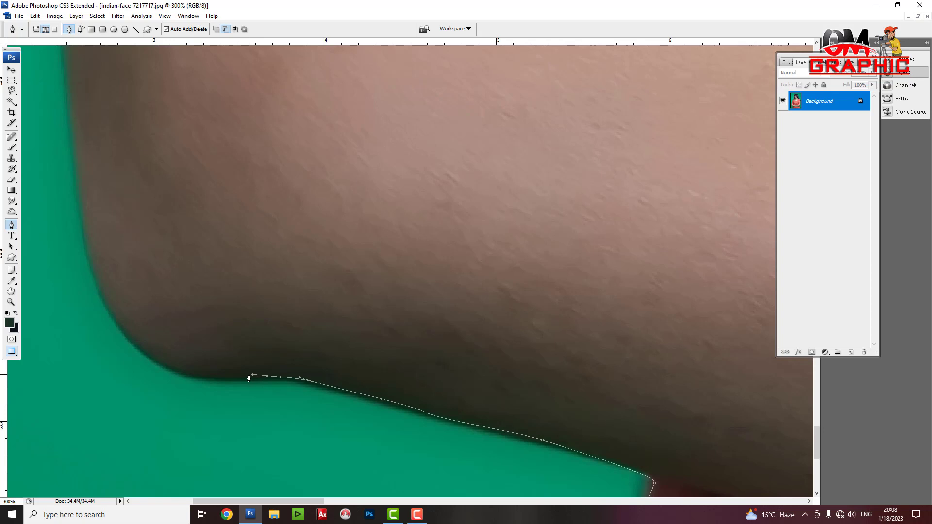
click(225, 386)
drag(180, 375, 125, 352)
key(ctrl+alt+z)
key(ctrl+alt+z)
click(235, 377)
drag(192, 372, 134, 343)
click(97, 273)
drag(81, 213, 76, 155)
drag(75, 145, 172, 336)
click(167, 311)
click(162, 276)
- Place anchors higher up the arm to where the sleeve begins
scroll(160, 308, up, 3)
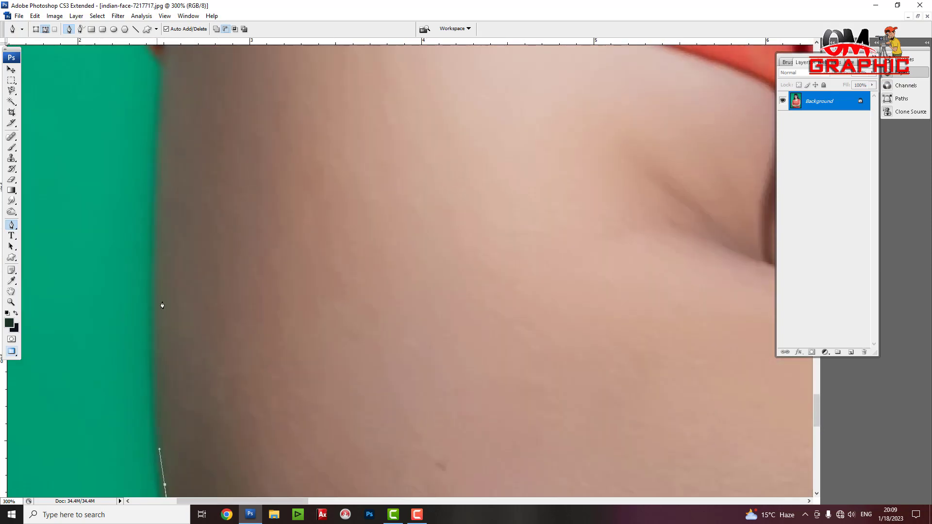
click(160, 218)
scroll(160, 218, up, 4)
click(155, 346)
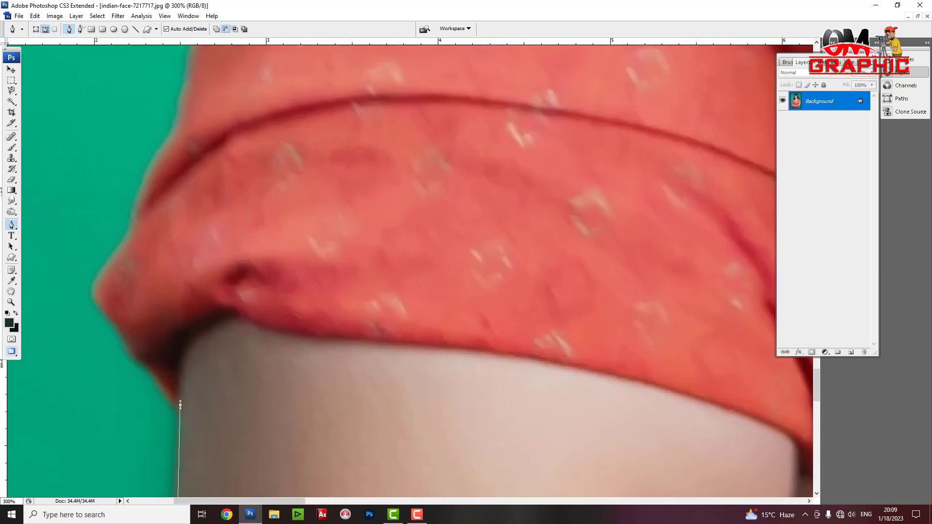
scroll(289, 133, up, 3)
click(122, 323)
click(100, 286)
click(140, 218)
click(169, 146)
click(185, 127)
- Continue the path up the sleeve edge toward the shoulder
scroll(139, 323, up, 5)
click(139, 322)
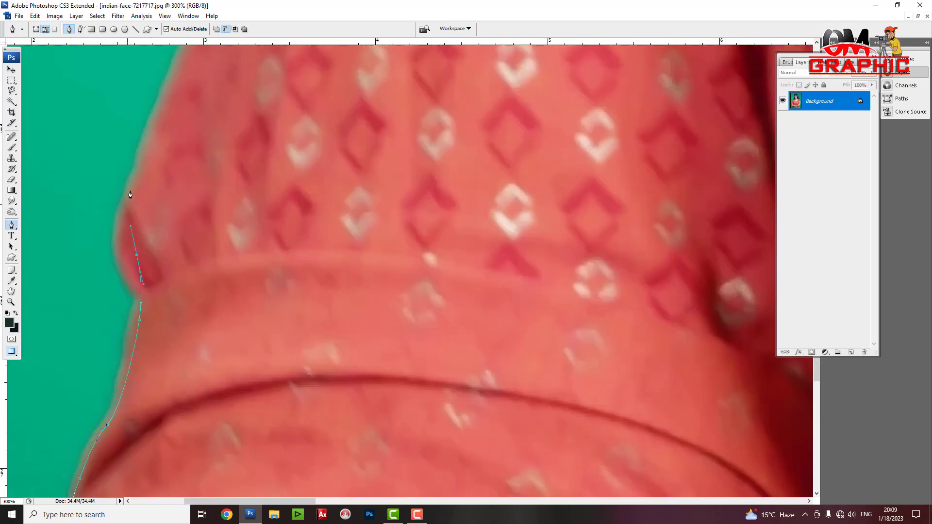
click(148, 138)
scroll(148, 137, up, 5)
click(126, 368)
click(161, 290)
click(185, 247)
click(211, 141)
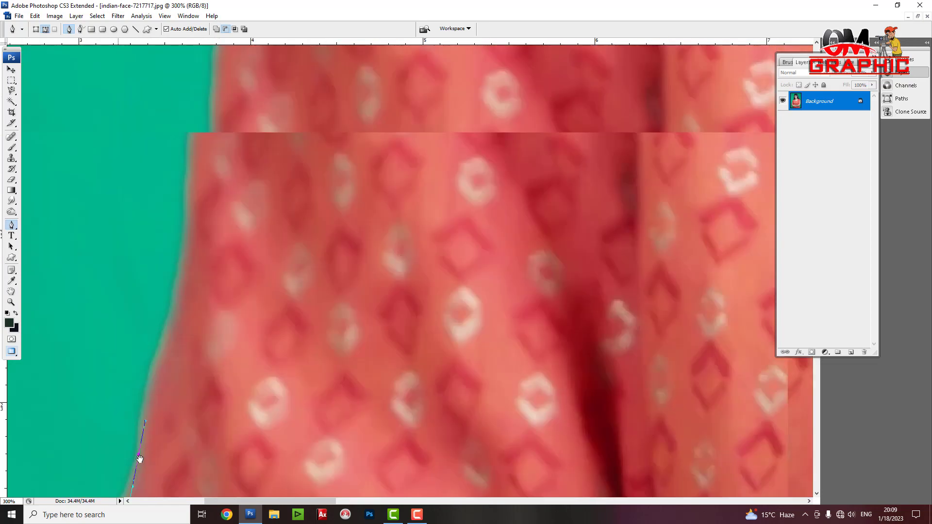
- Trace the path up the shoulder edge
scroll(211, 140, up, 5)
click(177, 319)
click(198, 139)
scroll(197, 139, up, 5)
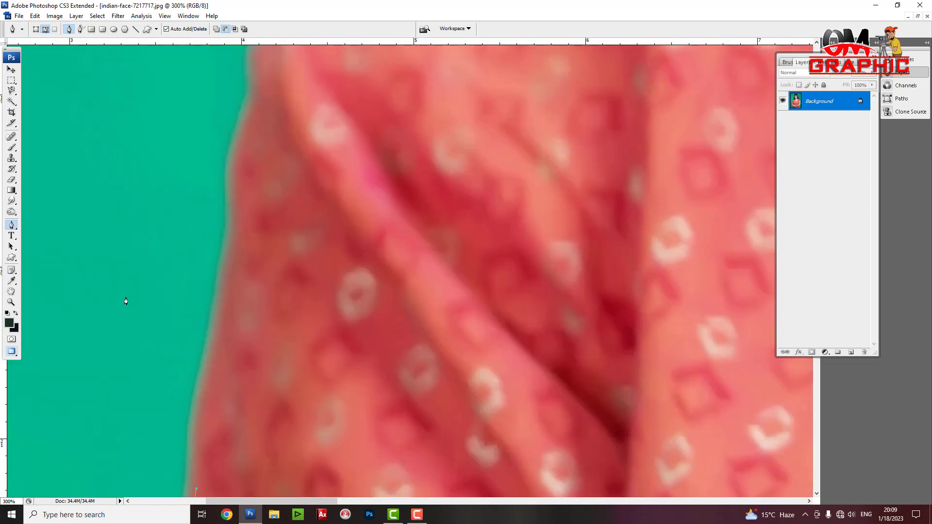
click(212, 362)
click(250, 158)
scroll(252, 156, up, 5)
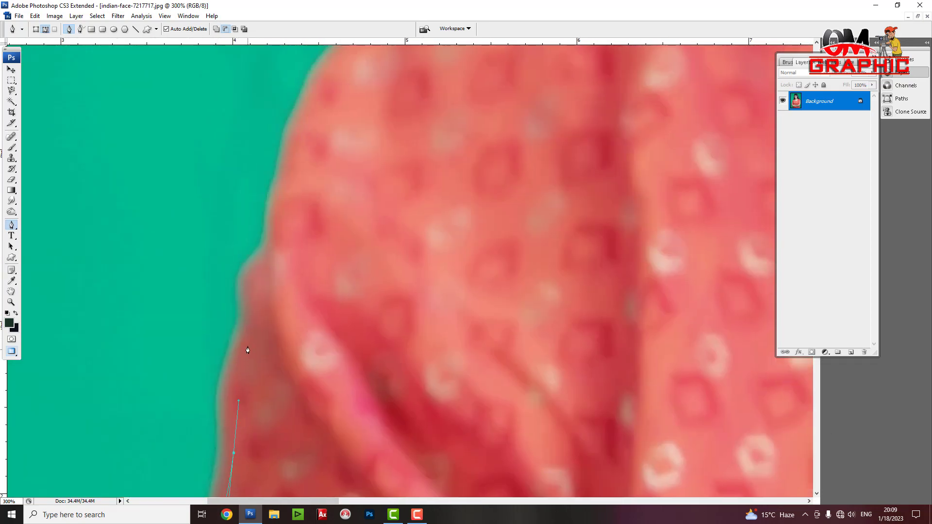
click(248, 334)
click(251, 261)
- Trace along the top of the shoulder to where it meets the hair
drag(290, 158, 234, 370)
click(271, 282)
click(347, 203)
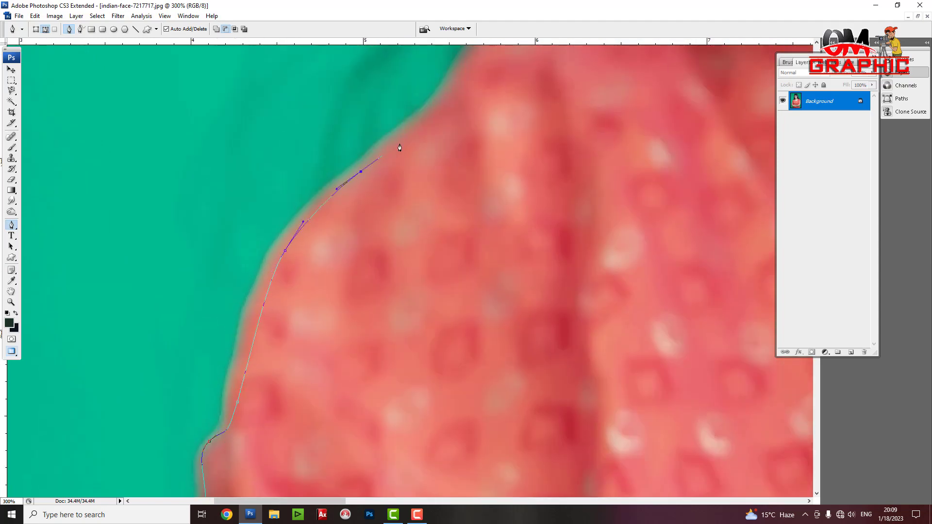
click(410, 152)
drag(383, 228, 232, 465)
click(329, 293)
click(375, 266)
click(412, 250)
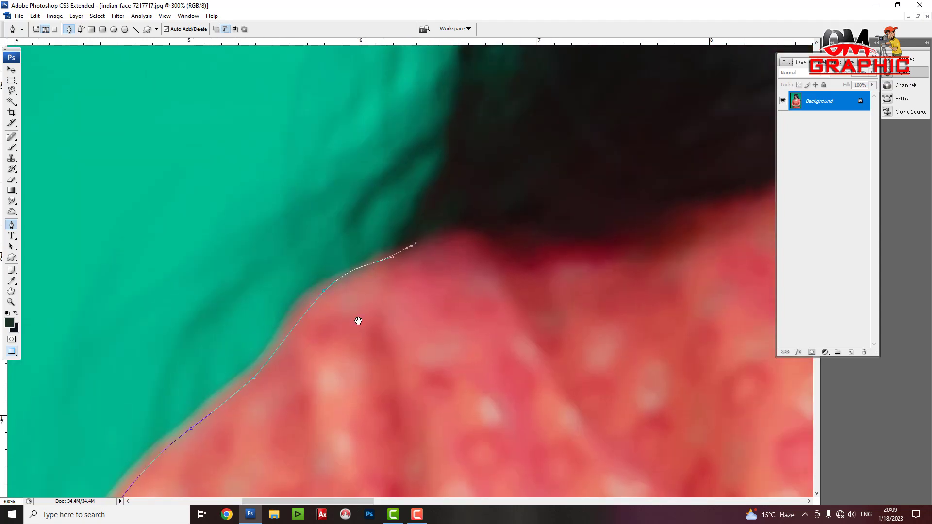
drag(358, 321, 218, 454)
- Trace the path up along the woman's hair edge
key(ctrl+minus)
key(ctrl+minus)
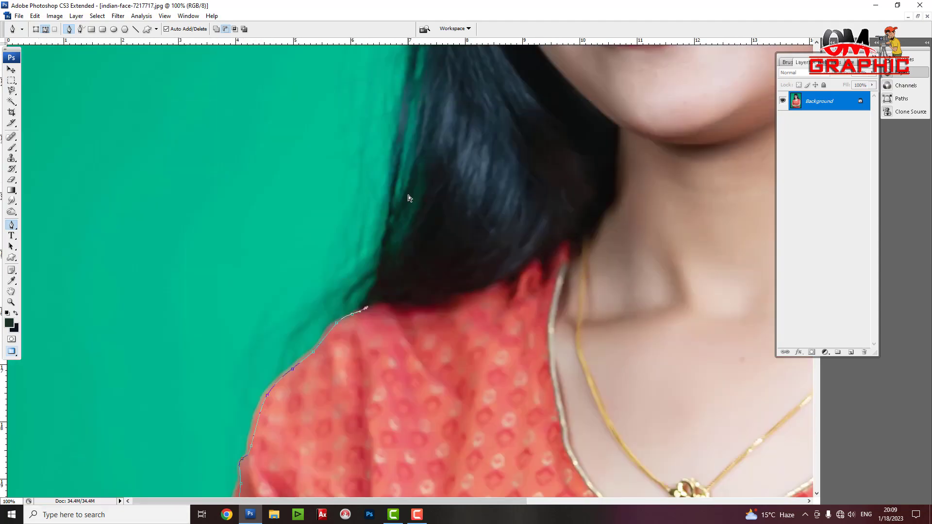
scroll(378, 272, up, 2)
key(ctrl+plus)
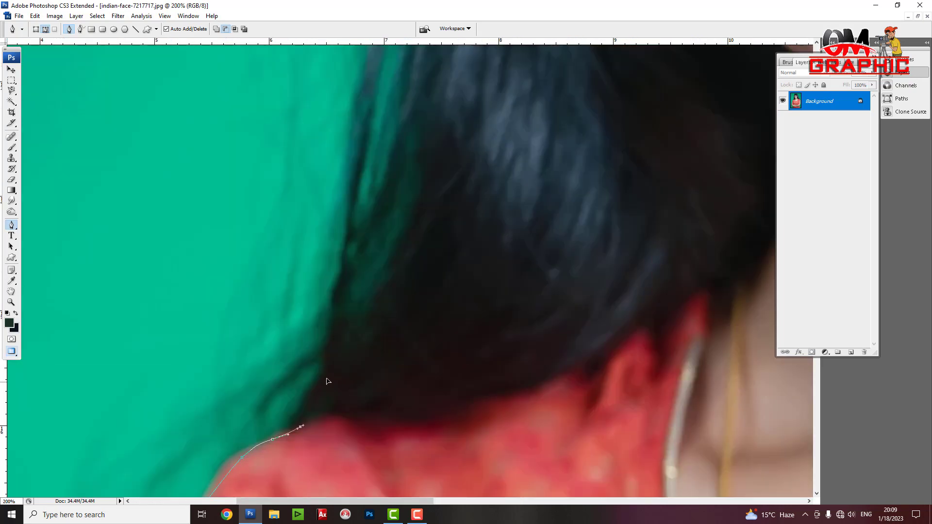
click(347, 275)
click(355, 197)
click(358, 139)
drag(357, 141, 286, 403)
click(298, 319)
click(313, 240)
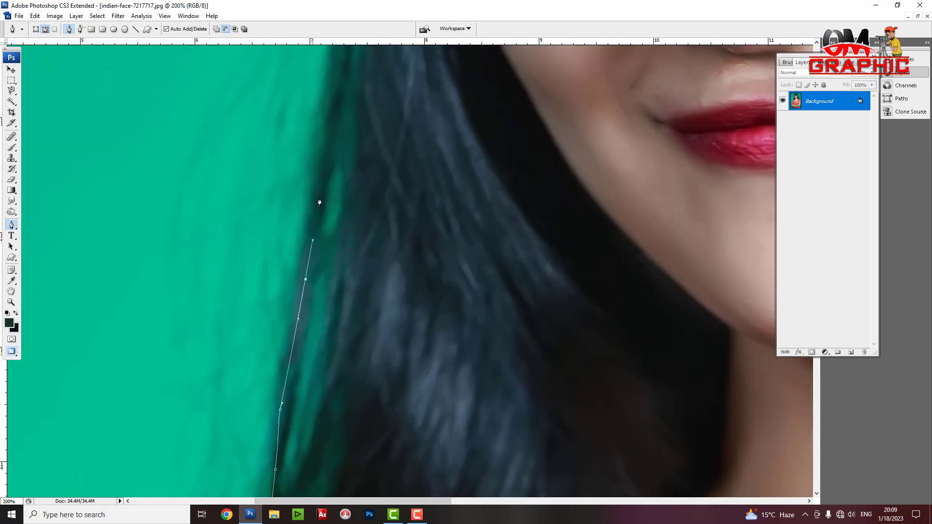
click(321, 187)
click(324, 168)
click(328, 149)
drag(327, 156, 298, 279)
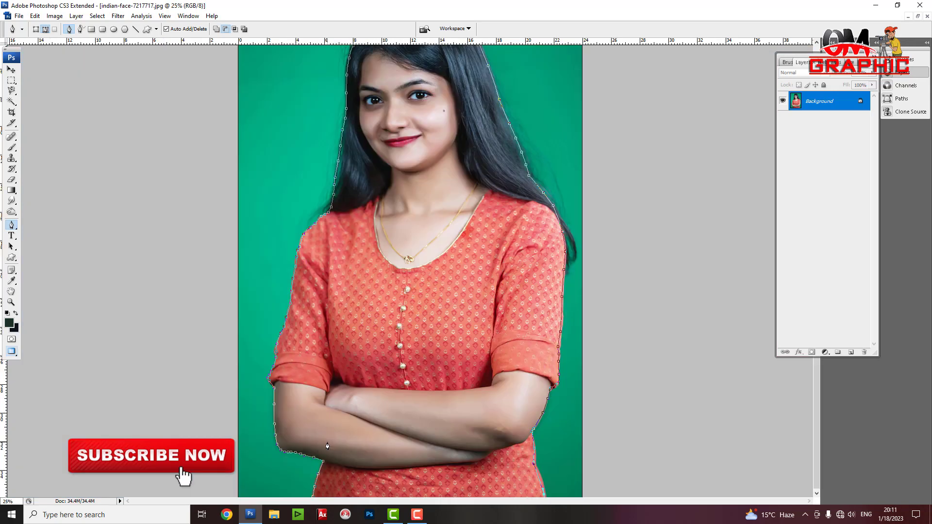
- Close the traced path and turn it into a selection
key(ctrl+minus)
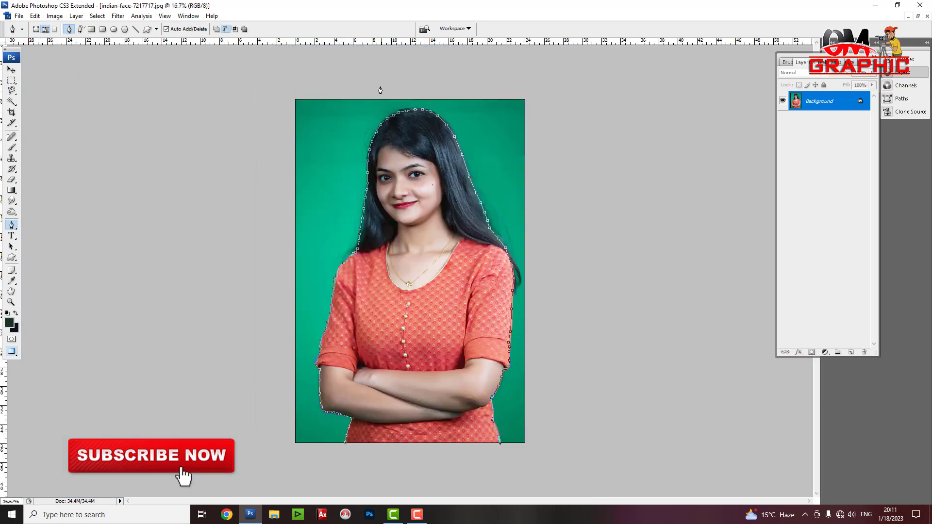
click(345, 445)
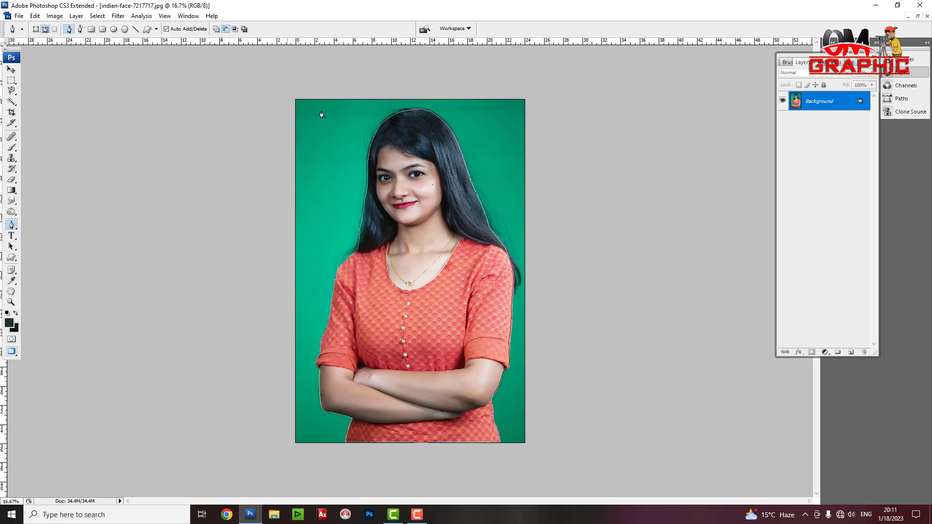
right_click(424, 253)
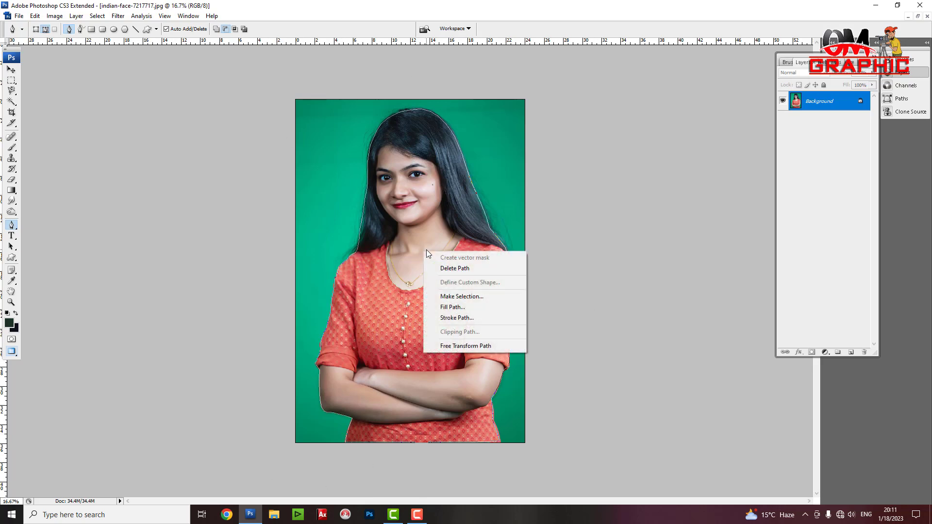
click(483, 297)
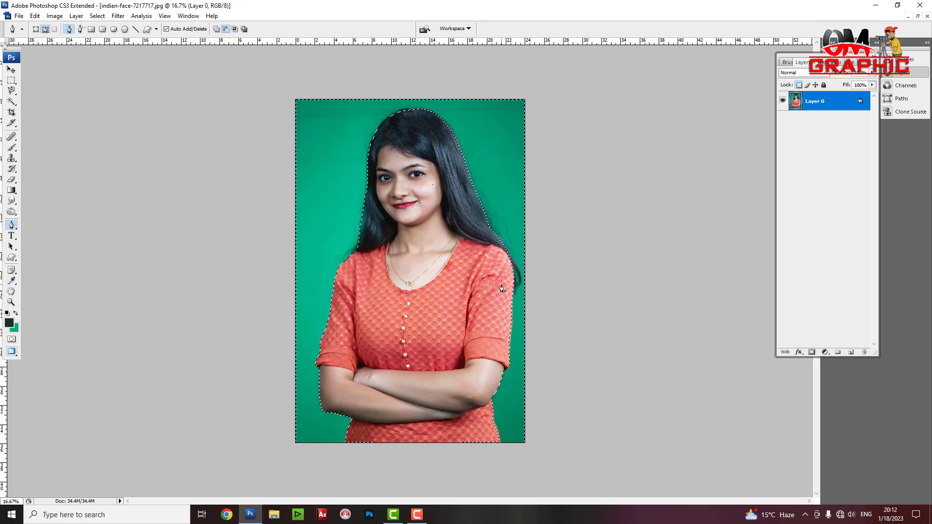
- Try filling the backdrop with a sampled flat colour, then undo back to the green
key(ctrl+z)
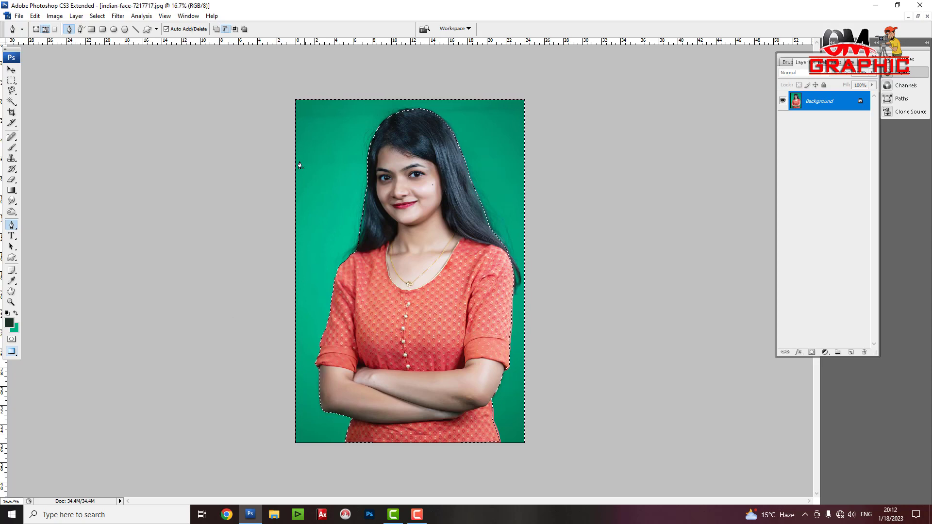
click(15, 328)
key(Return)
key(p)
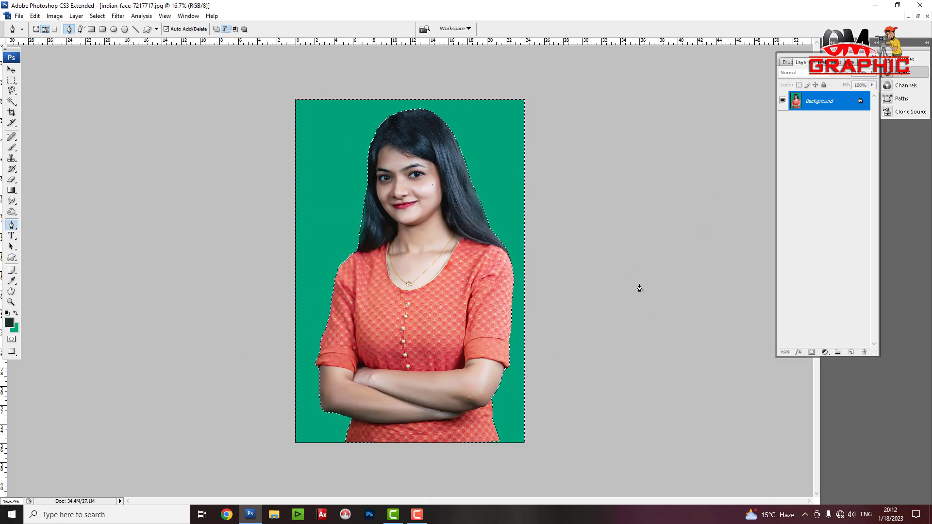
key(ctrl+d)
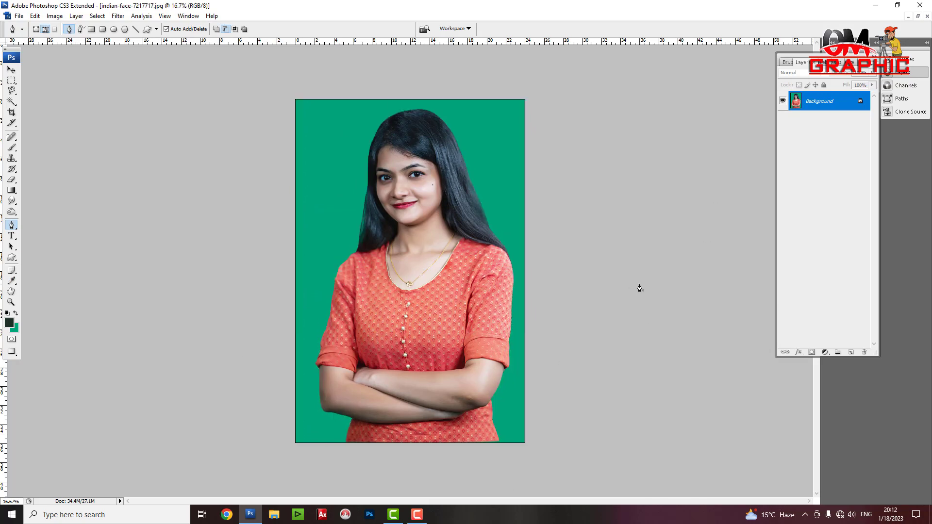
key(ctrl+alt+z)
key(ctrl+alt+z)
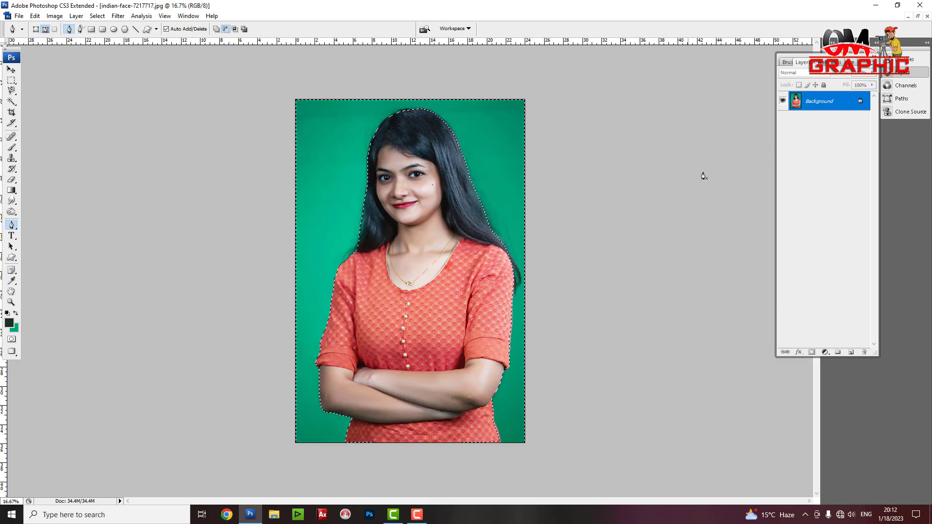
- Unlock the Background as Layer 0 and delete the green backdrop to transparency
double_click(836, 102)
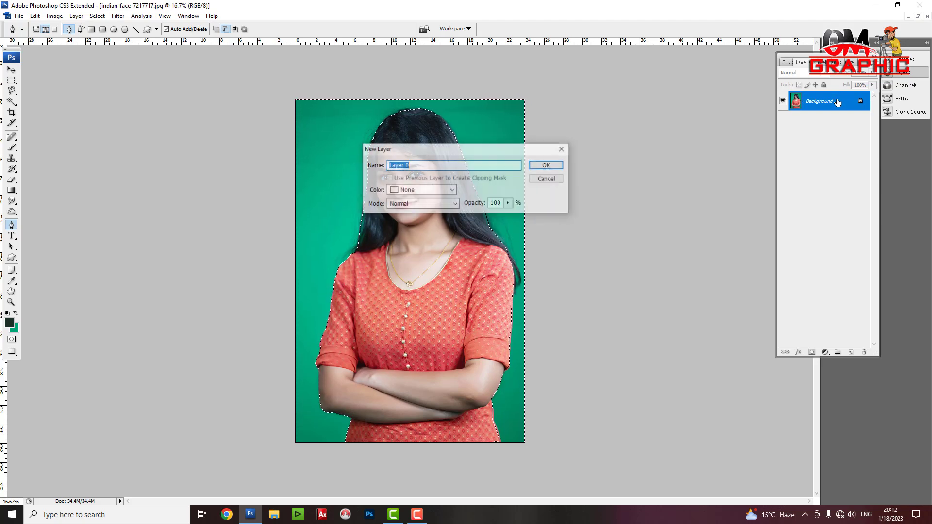
key(Return)
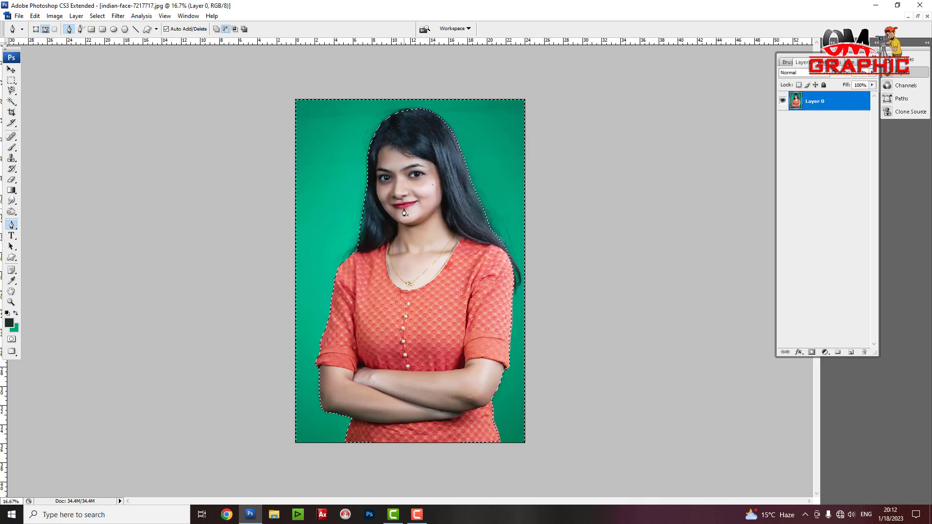
key(Delete)
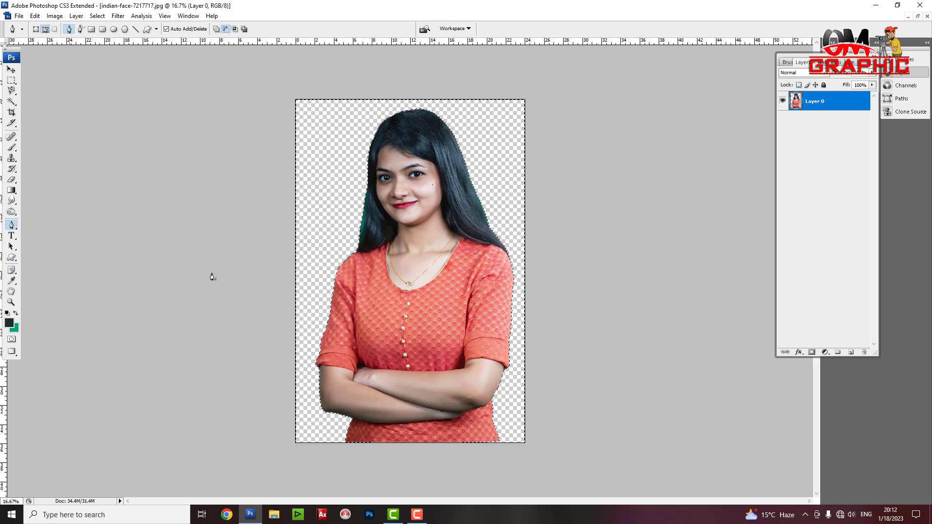
key(ctrl+d)
- Open the neon alley photo from the Downloads folder in Photoshop
click(274, 514)
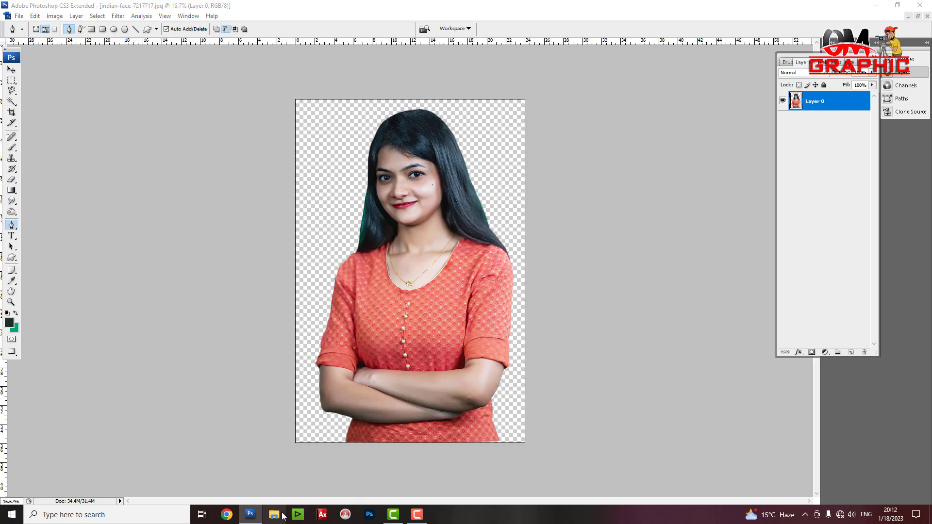
click(40, 178)
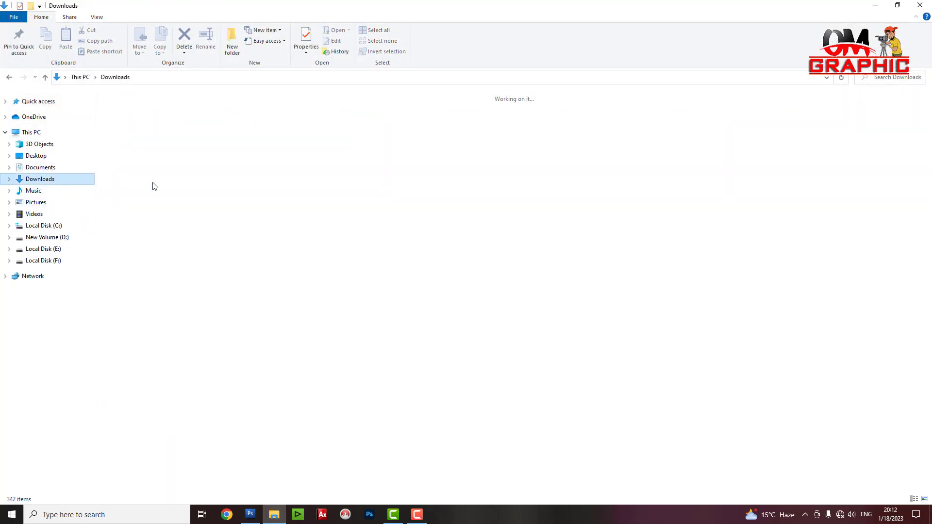
scroll(443, 322, down, 5)
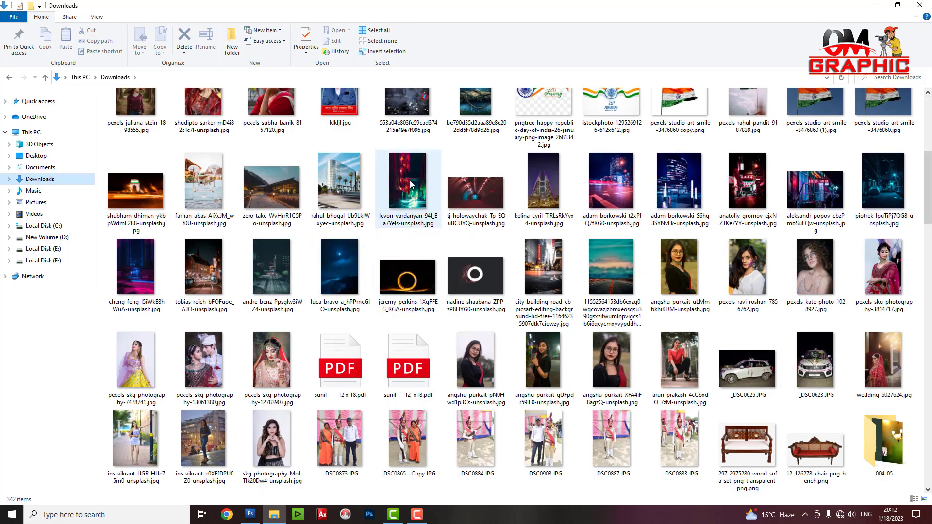
click(250, 514)
drag(251, 518, 251, 518)
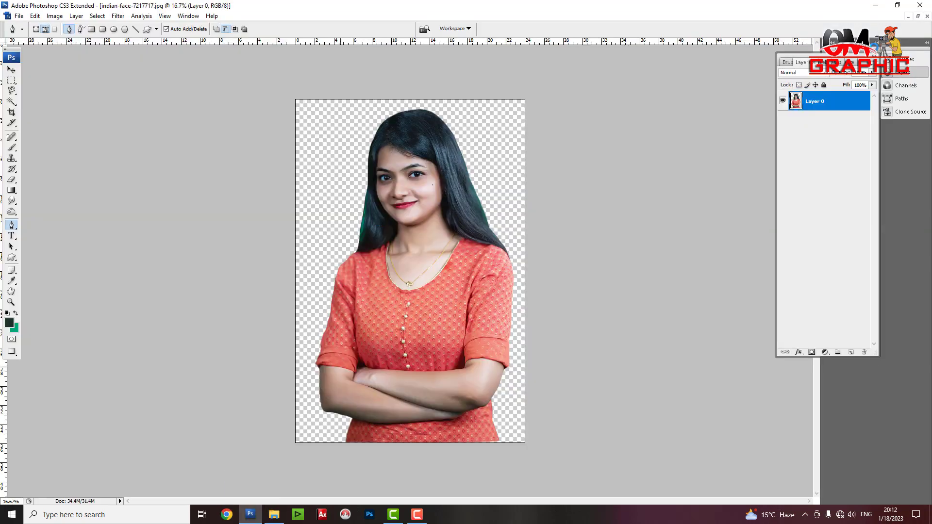
- Copy the neon alley image into the portrait document with the Move tool
click(918, 17)
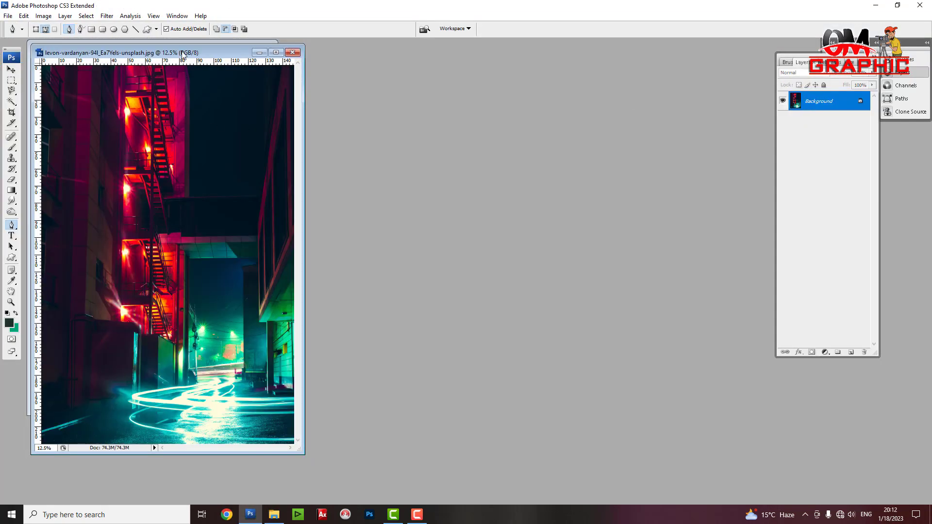
drag(183, 55, 417, 83)
key(v)
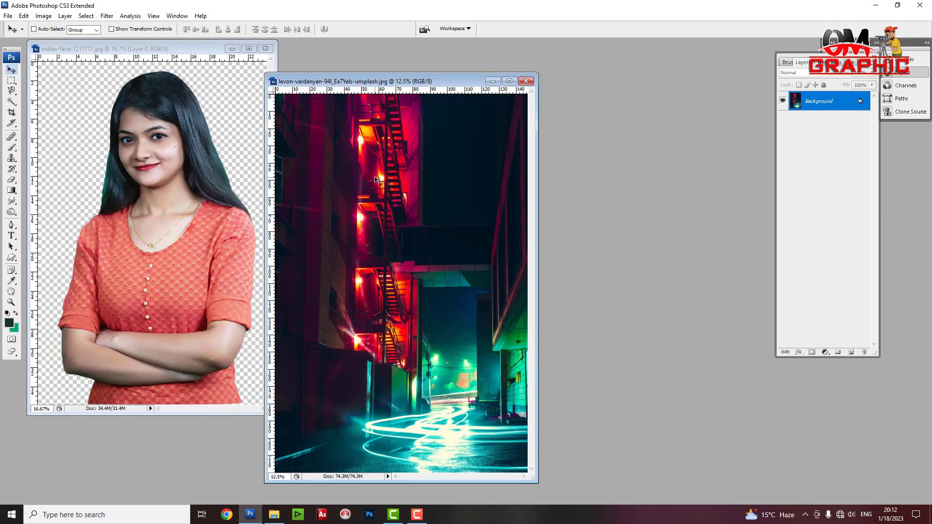
drag(377, 181, 198, 101)
click(248, 48)
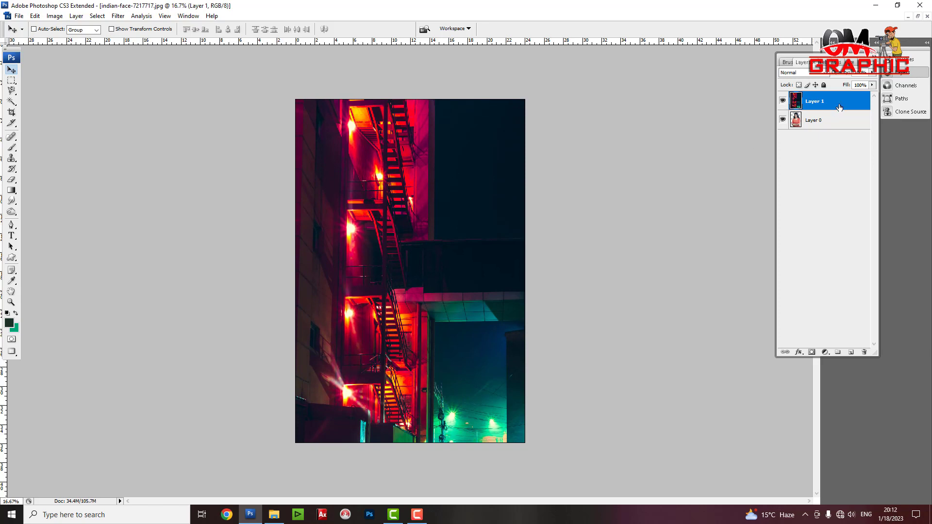
- Place the alley layer beneath Layer 0 and shift it slightly right
drag(839, 106, 834, 129)
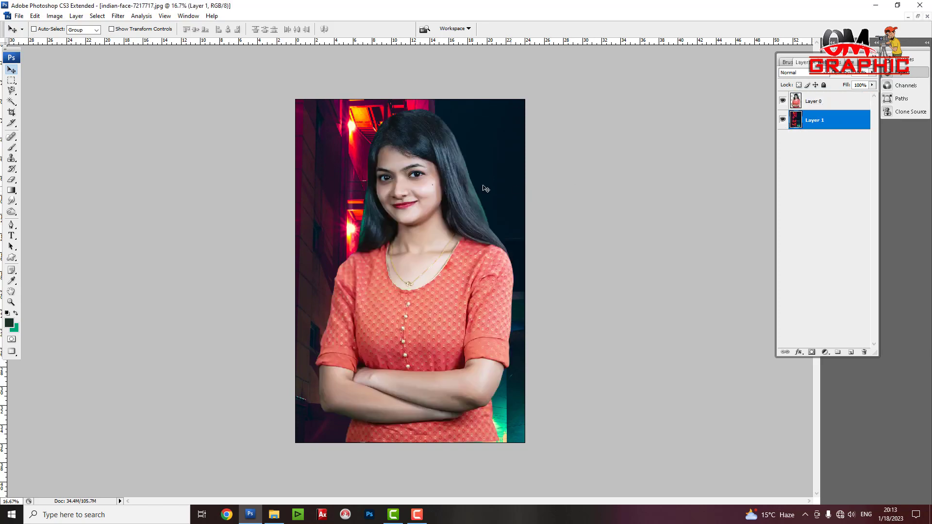
mouse_move(495, 170)
mouse_down()
mouse_move(506, 172)
mouse_move(369, 194)
mouse_up()
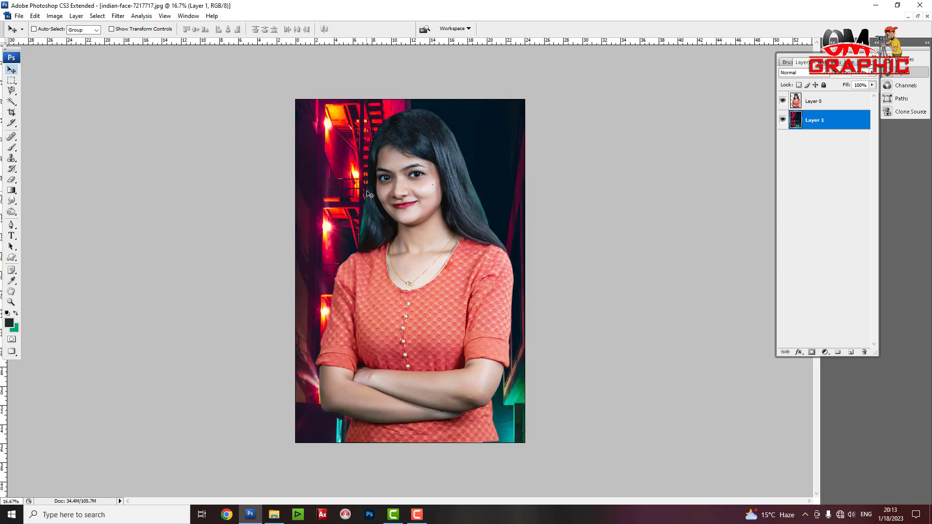
key(ctrl+plus)
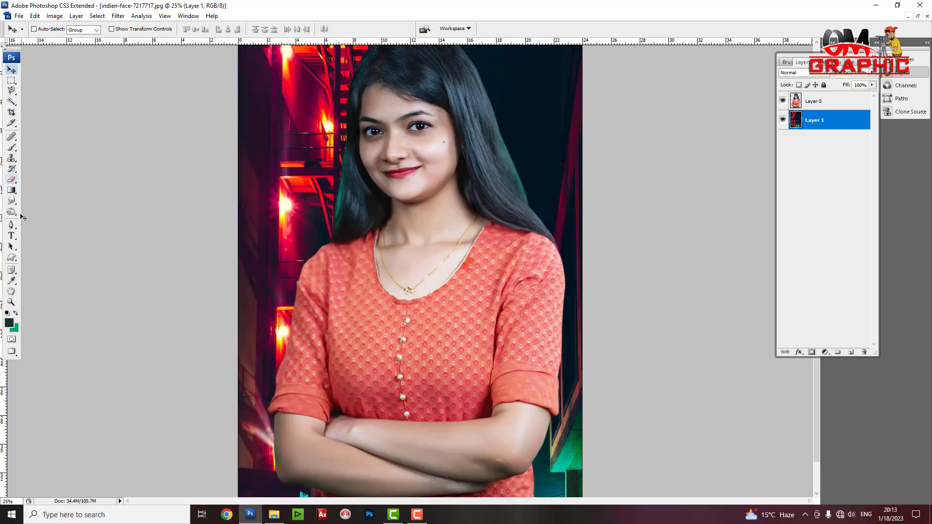
key(ctrl+plus)
- Darken the hair's right edge on Layer 0 with the Burn tool, then undo it
click(11, 212)
click(44, 223)
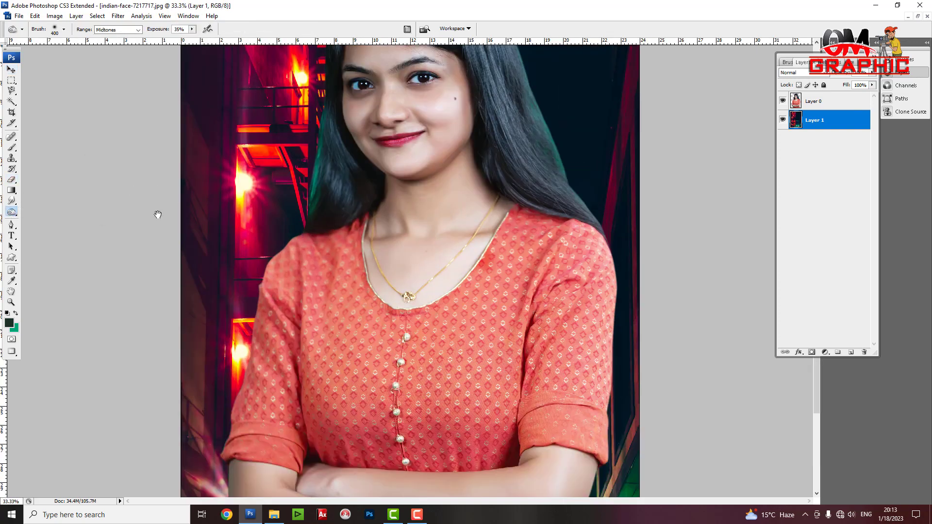
scroll(243, 218, up, 2)
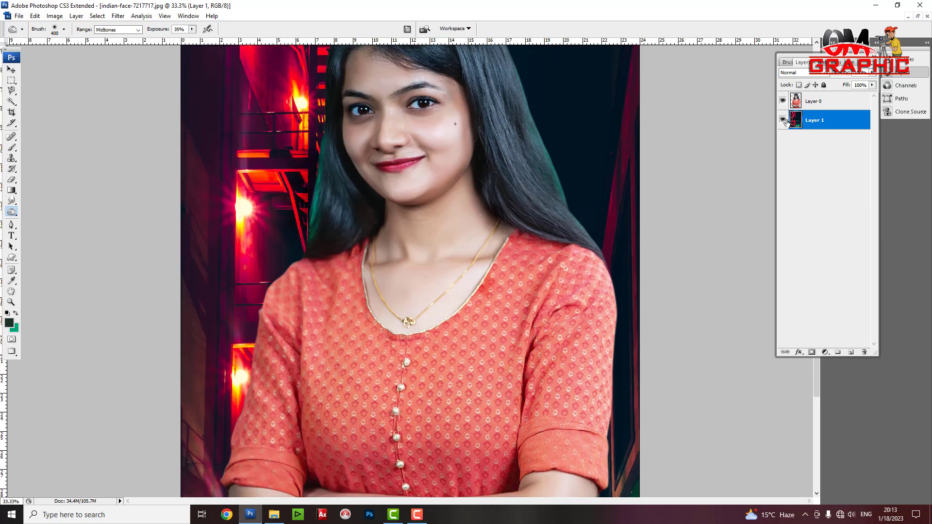
click(837, 101)
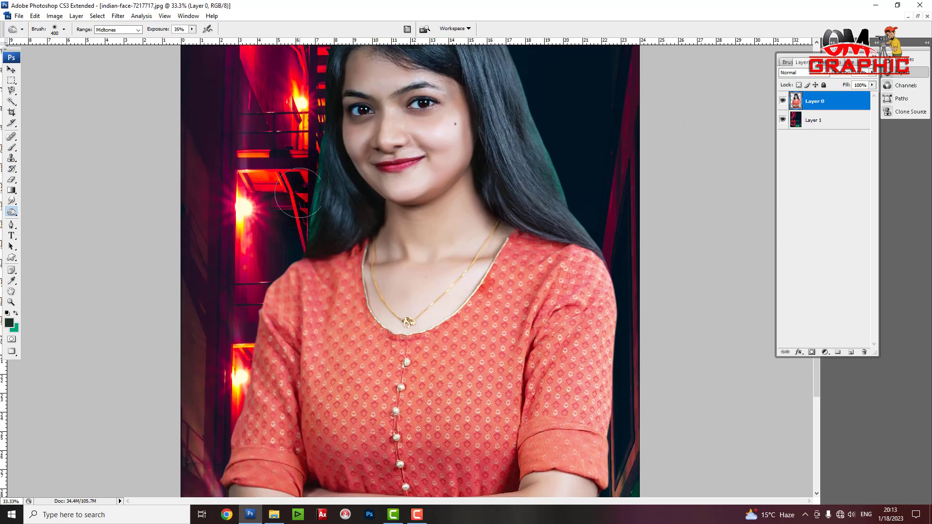
drag(545, 82, 577, 198)
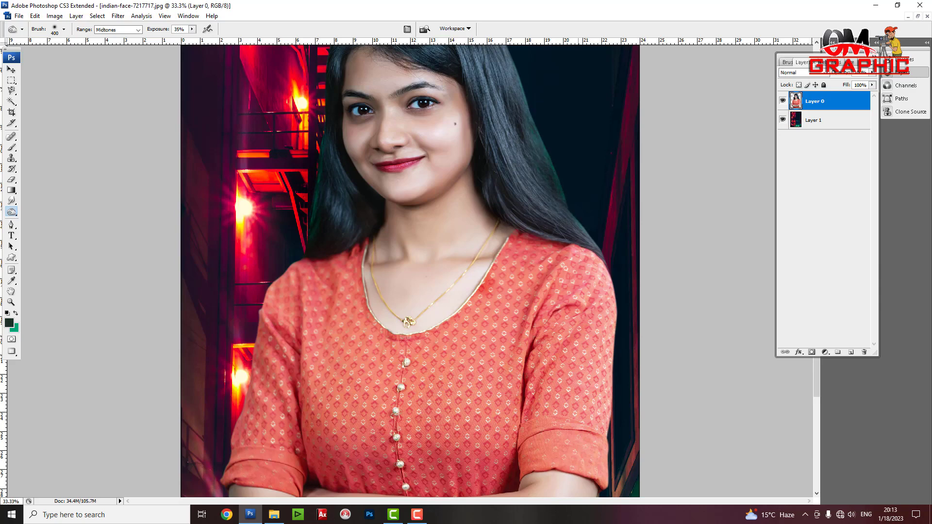
scroll(583, 218, up, 5)
scroll(602, 243, up, 2)
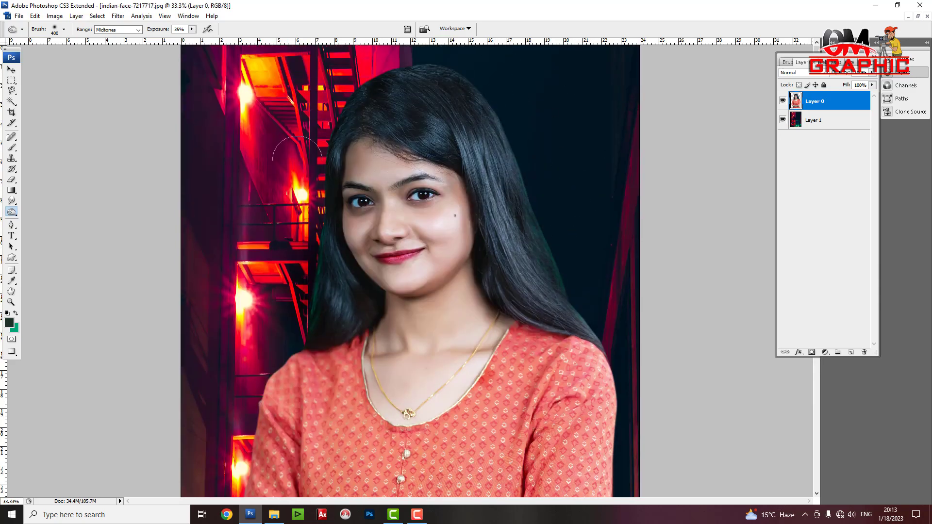
key(ctrl+minus)
key(ctrl+minus)
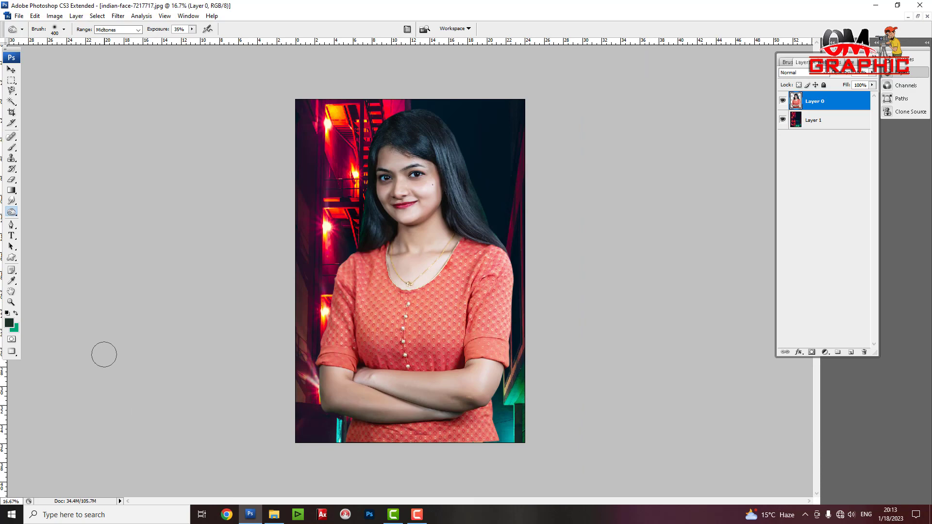
key(ctrl+z)
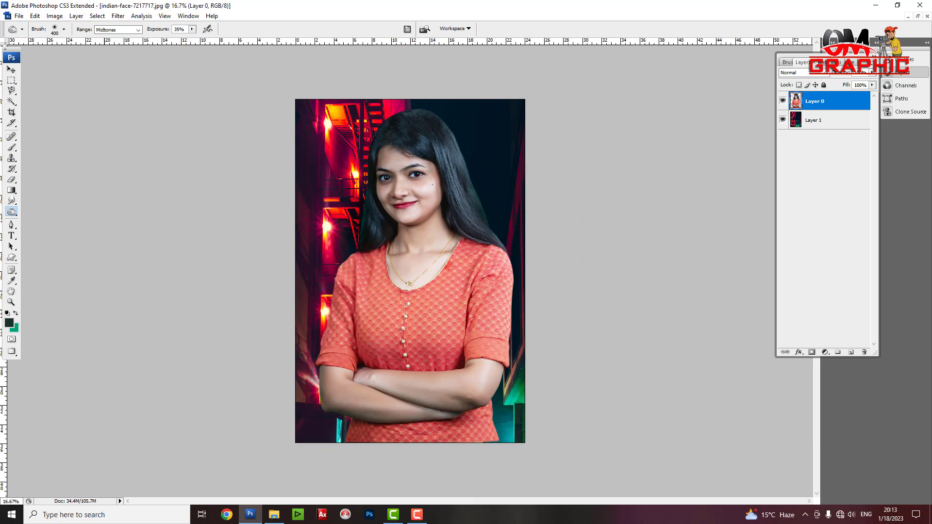
- Delete the neon alley Layer 1, revert the portrait and clear the selection
click(820, 120)
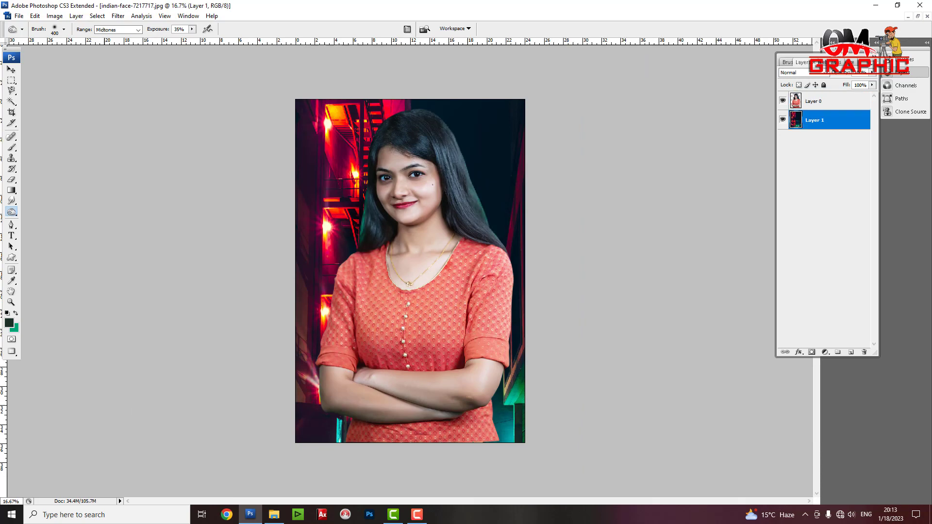
key(Delete)
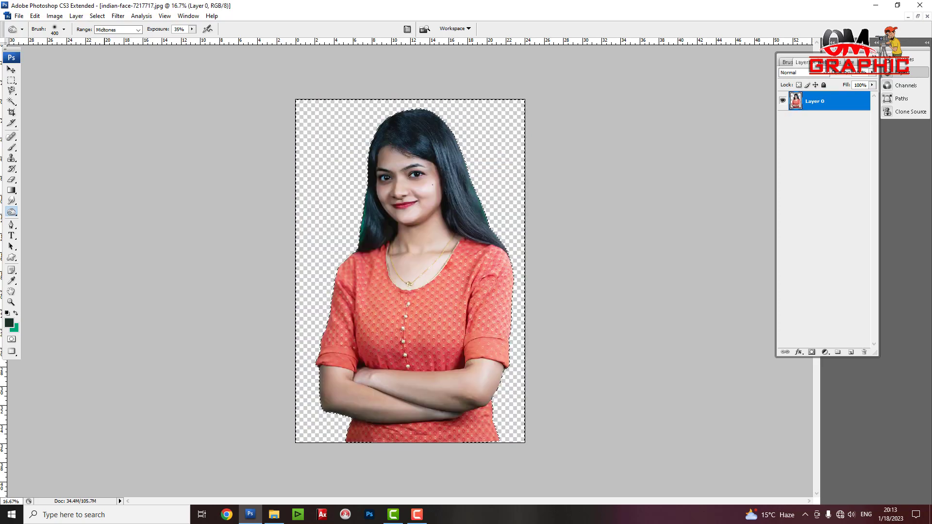
key(F12)
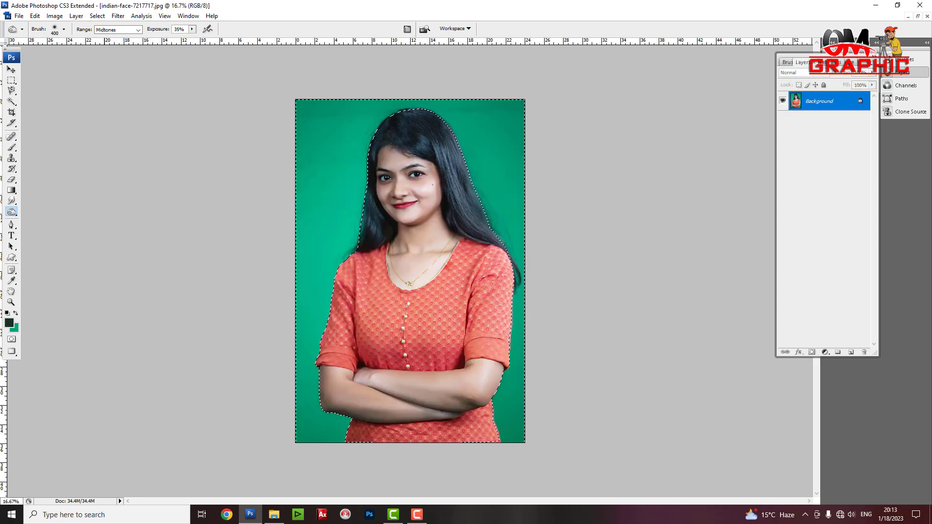
key(ctrl+d)
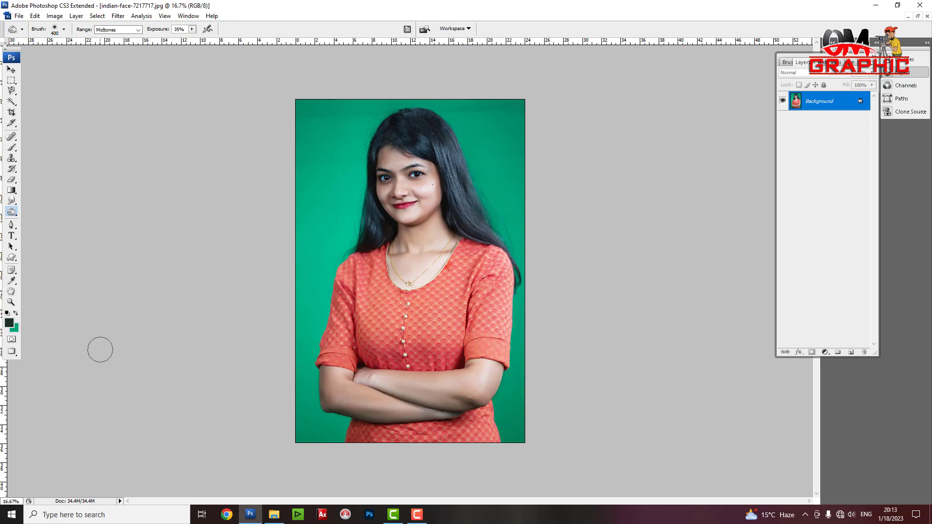
- Magic Wand the green backdrop, Shift-adding the areas left of the hair and upper left
click(14, 102)
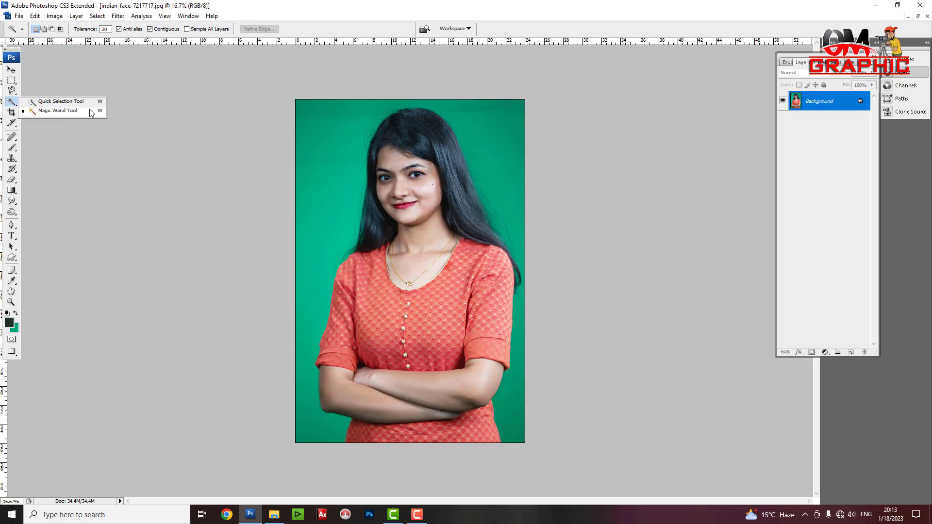
click(64, 114)
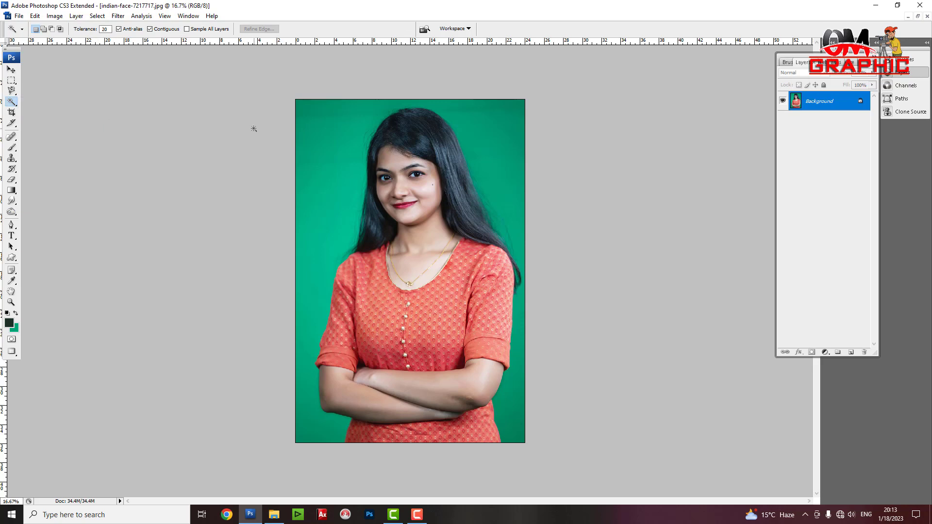
click(329, 137)
key(shift)
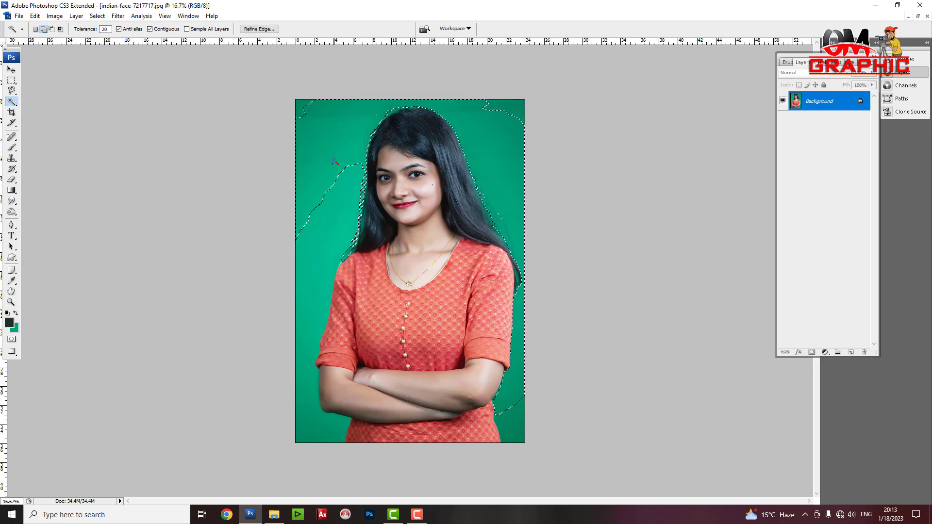
click(334, 187)
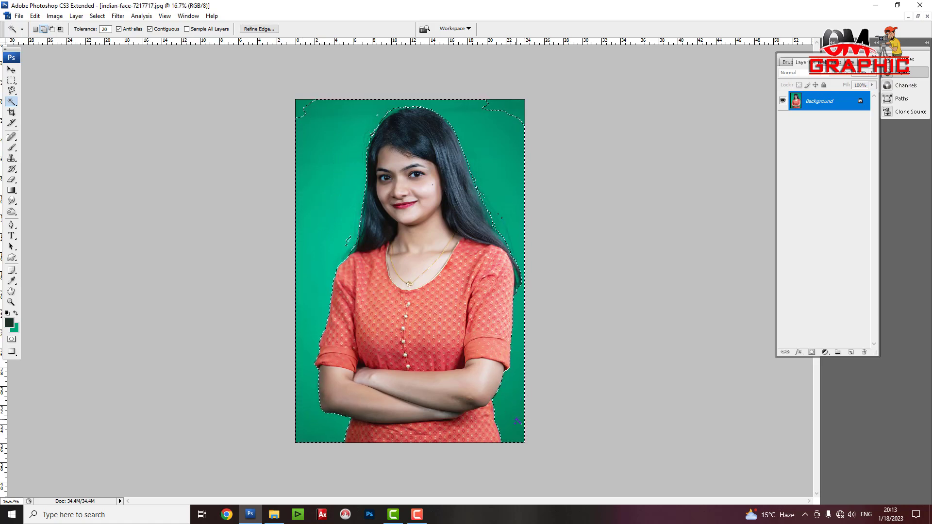
click(321, 146)
- Set a new background colour, fill the selected backdrop with flat green, and deselect
click(15, 329)
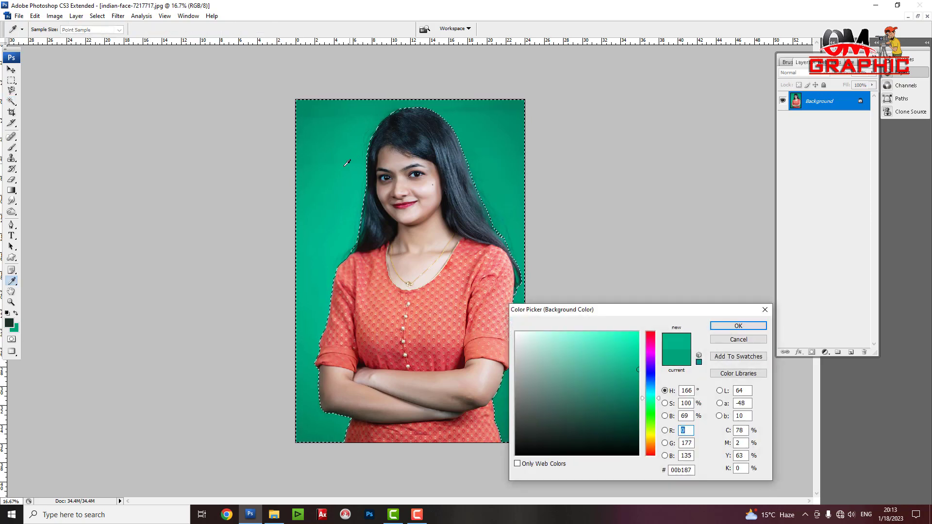
text(0)
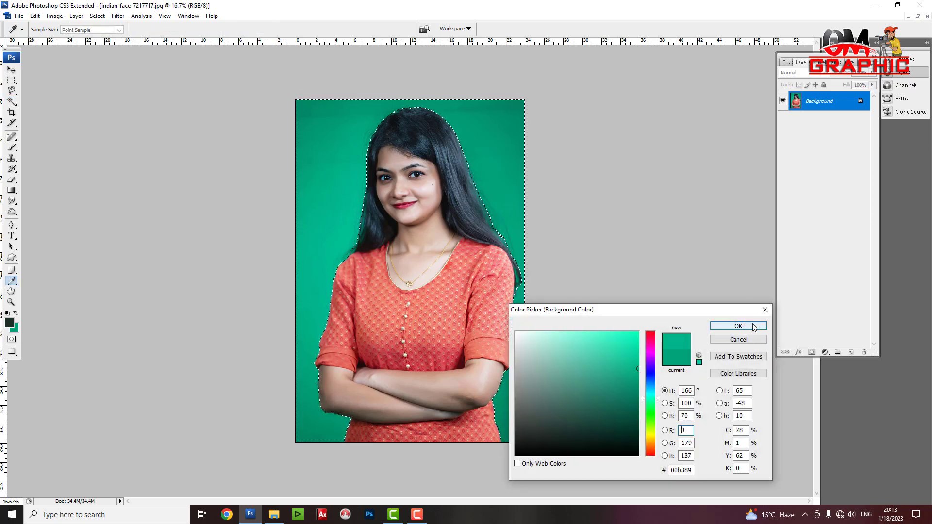
click(753, 326)
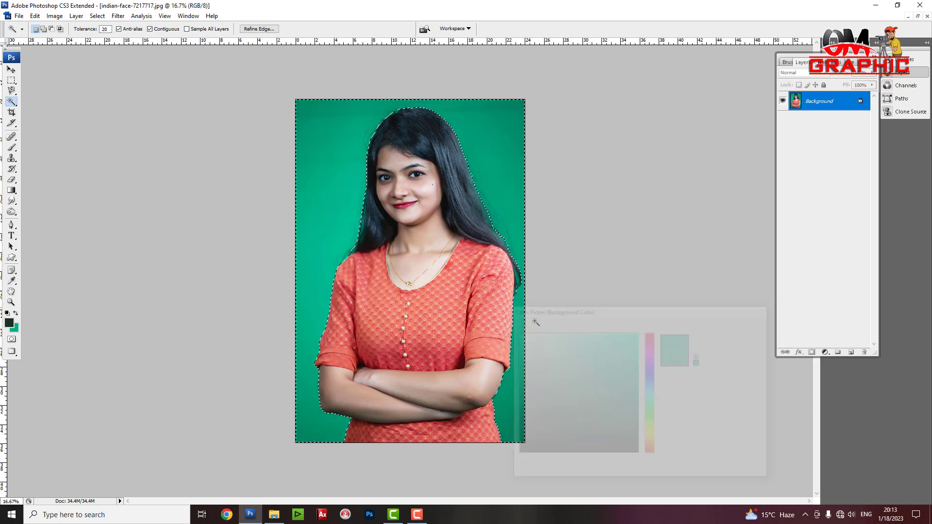
click(15, 329)
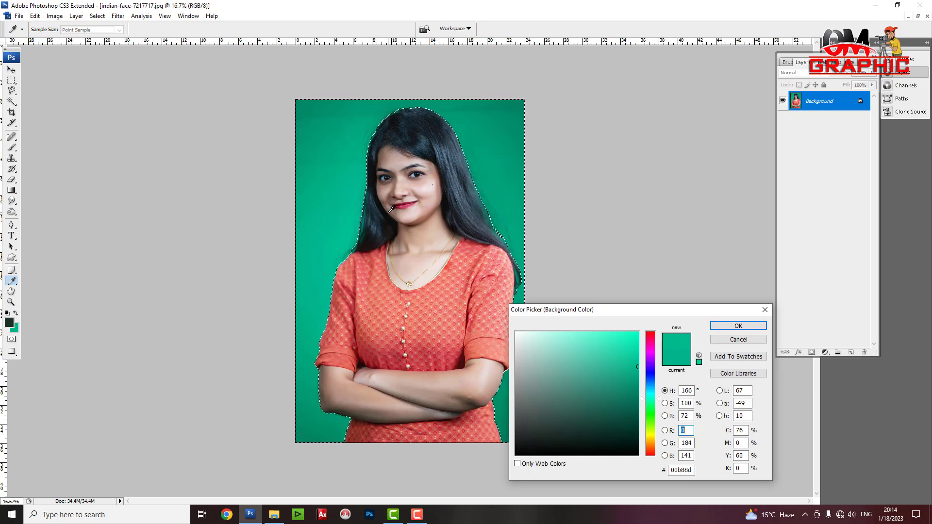
key(Return)
key(w)
key(ctrl+BackSpace)
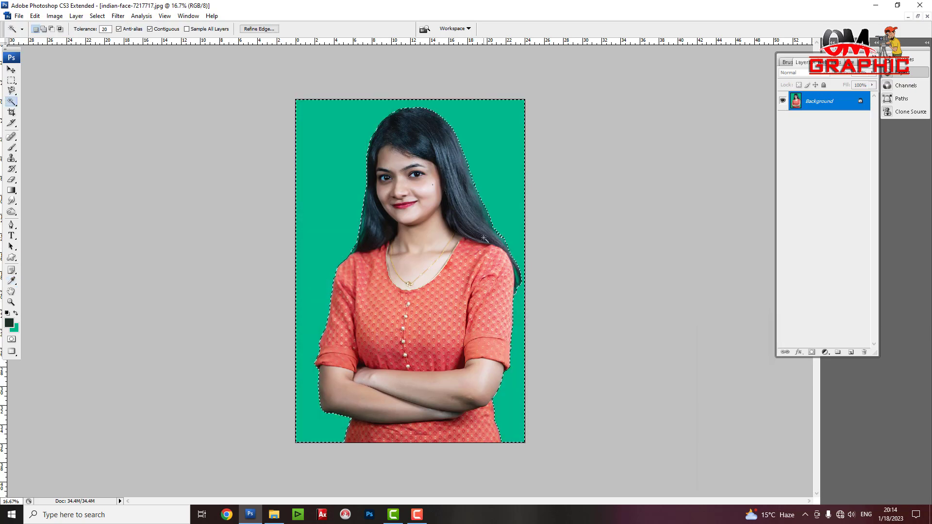
key(ctrl+d)
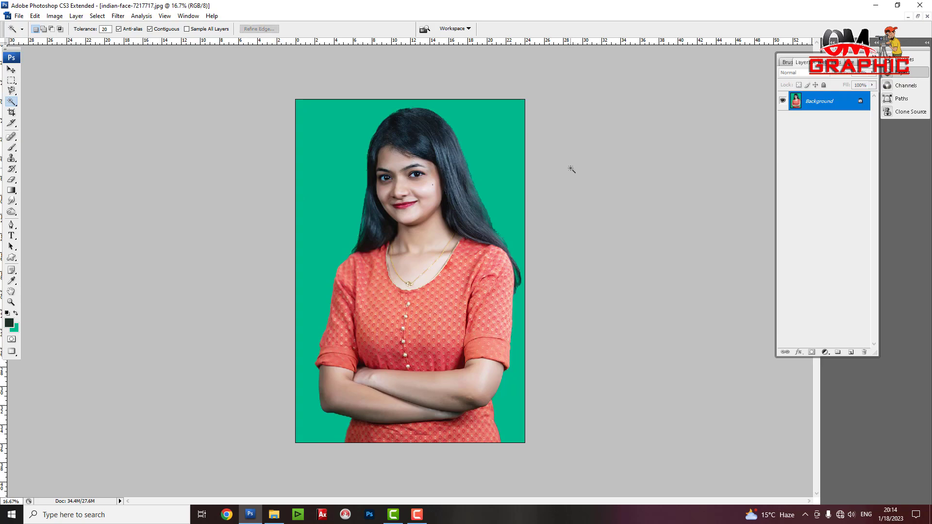
- Inspect the face up close, then undo to restore the shaded green backdrop and its selection
key(ctrl+plus)
key(ctrl+plus)
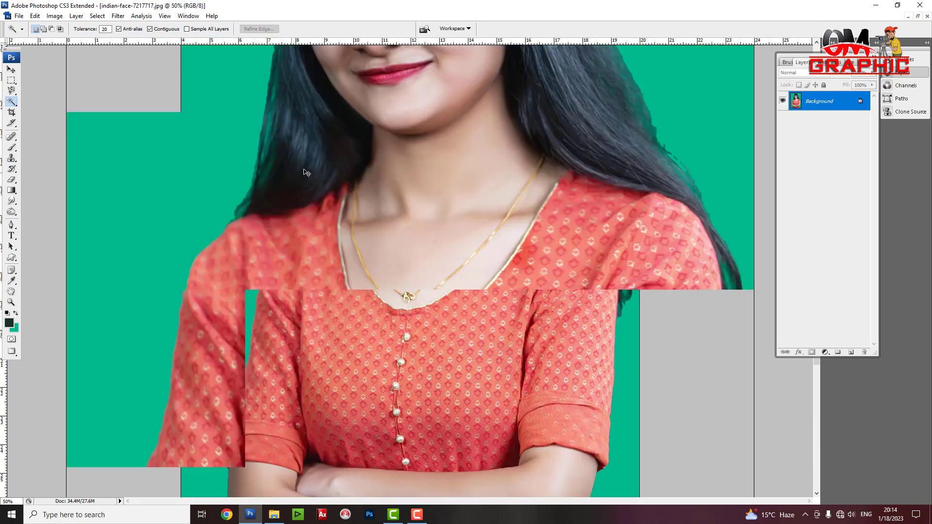
key(ctrl+plus)
key(ctrl+plus)
scroll(526, 254, up, 2)
scroll(588, 111, up, 2)
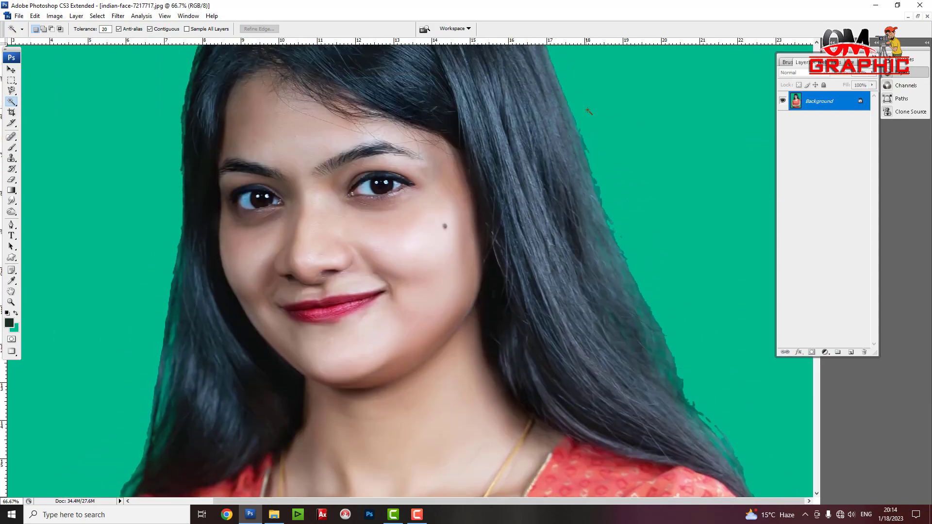
drag(563, 265, 588, 403)
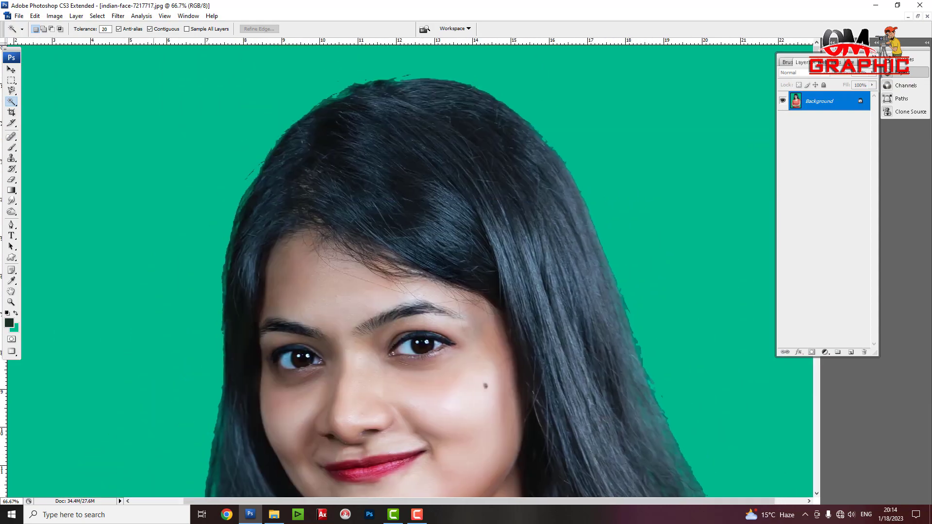
key(ctrl+minus)
key(ctrl+minus)
key(ctrl+minus)
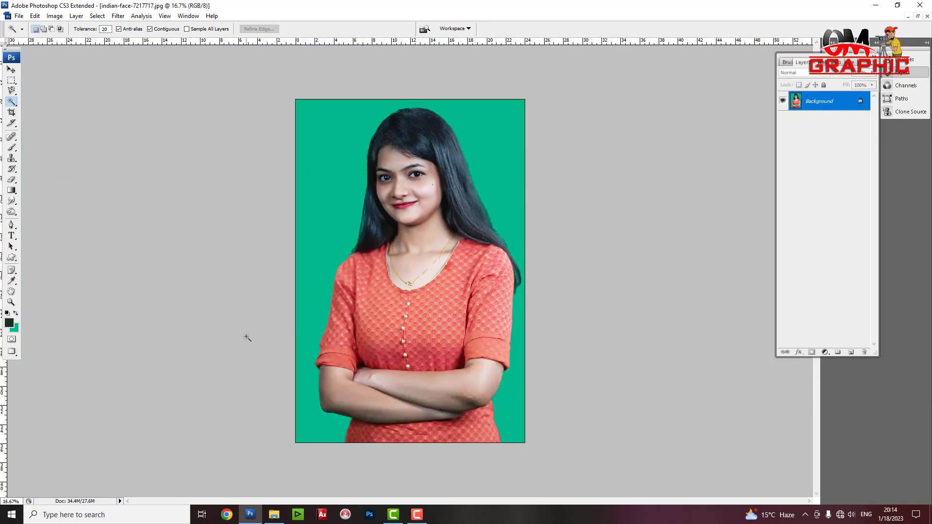
key(ctrl+z)
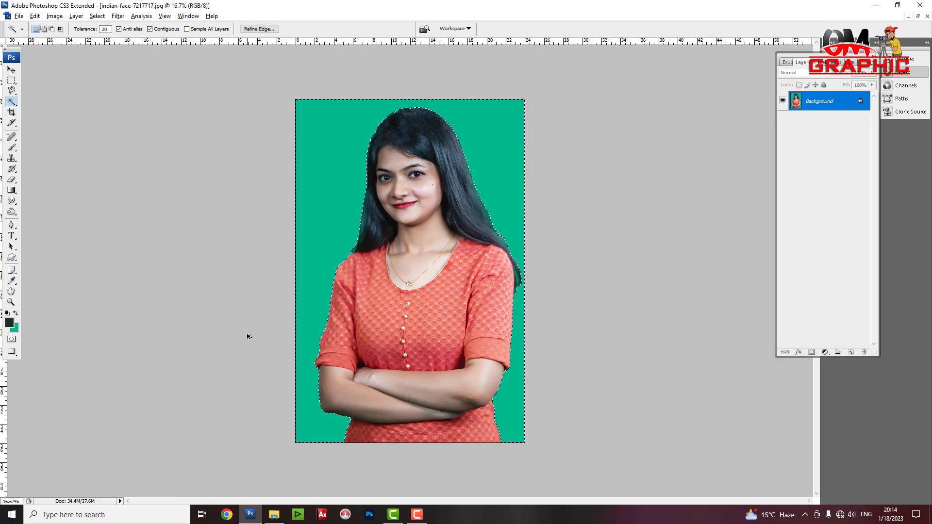
- Feather the selection by 1 pixel, fill the backdrop with flat teal, and deselect
right_click(356, 205)
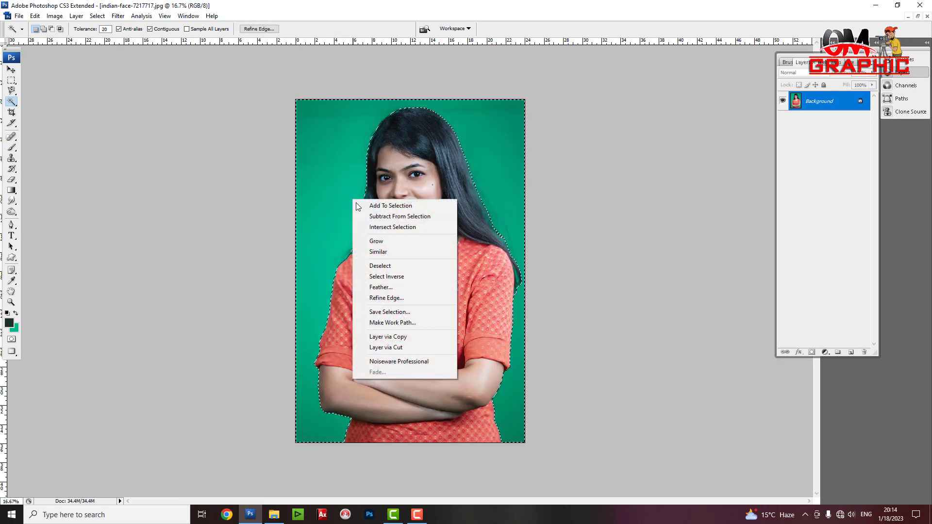
click(406, 287)
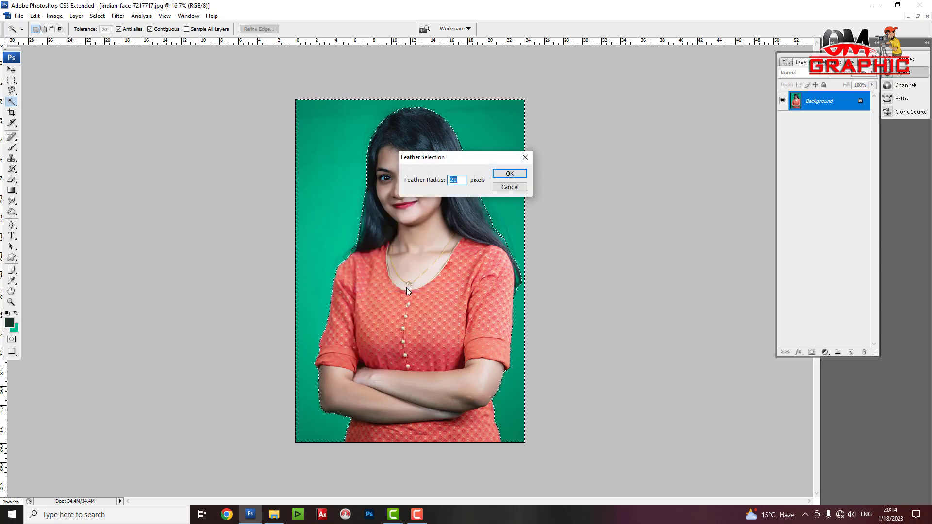
text(1)
key(Return)
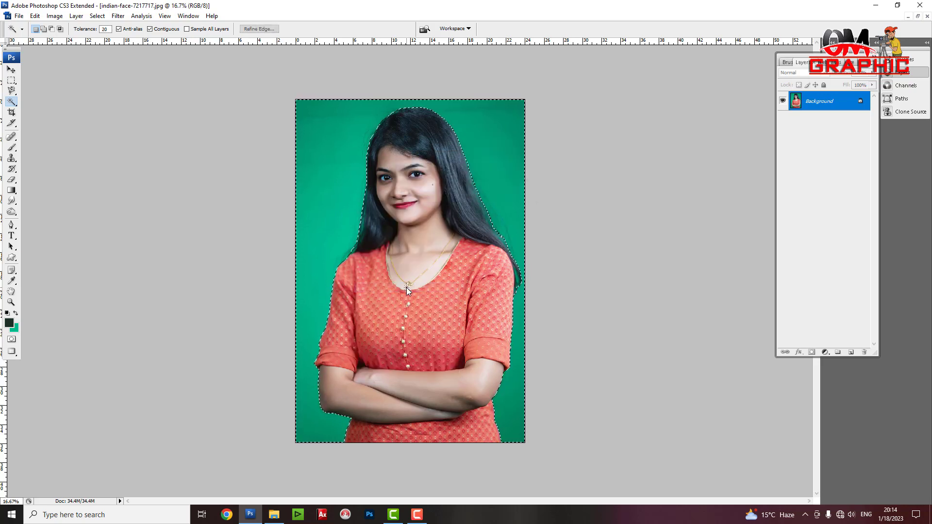
key(Delete)
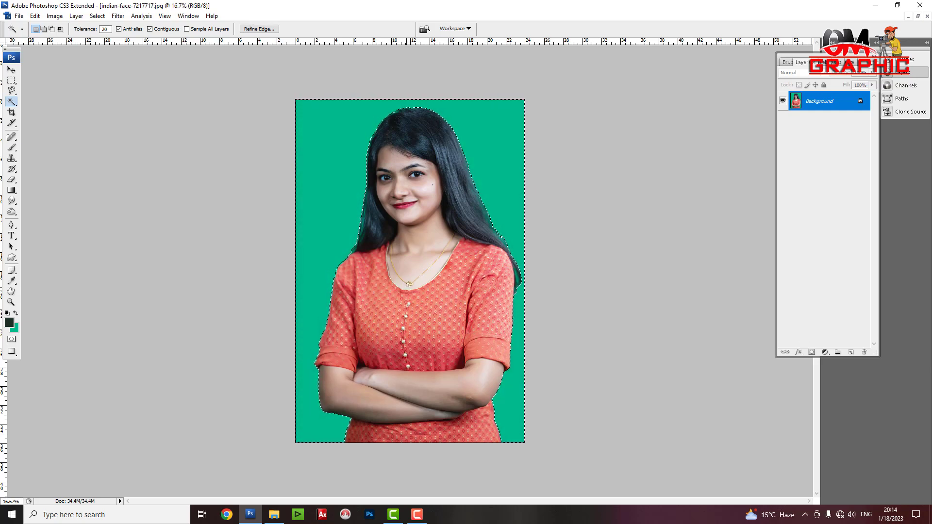
key(ctrl+d)
- Check the neck and dress edges, then Magic Wand-select the green background around the woman again
key(ctrl+plus)
key(ctrl+plus)
key(ctrl+plus)
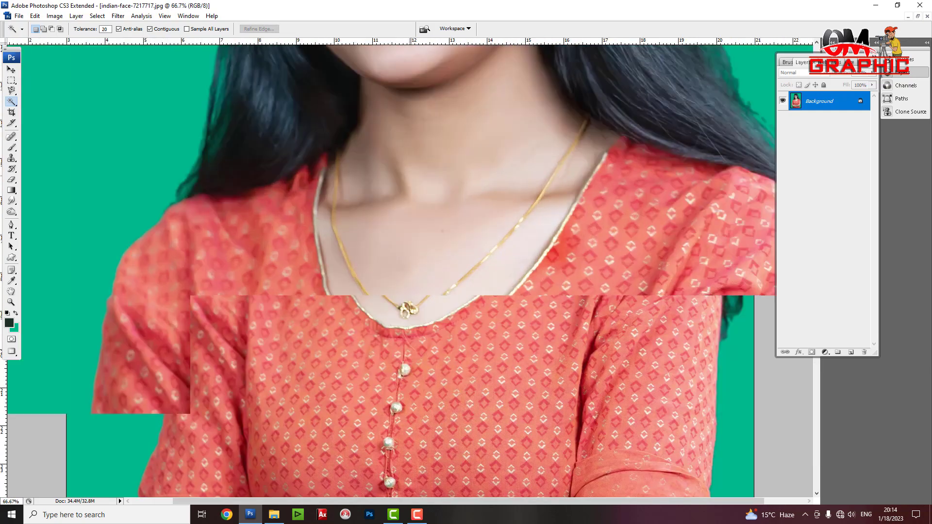
scroll(413, 272, up, 5)
scroll(412, 272, up, 5)
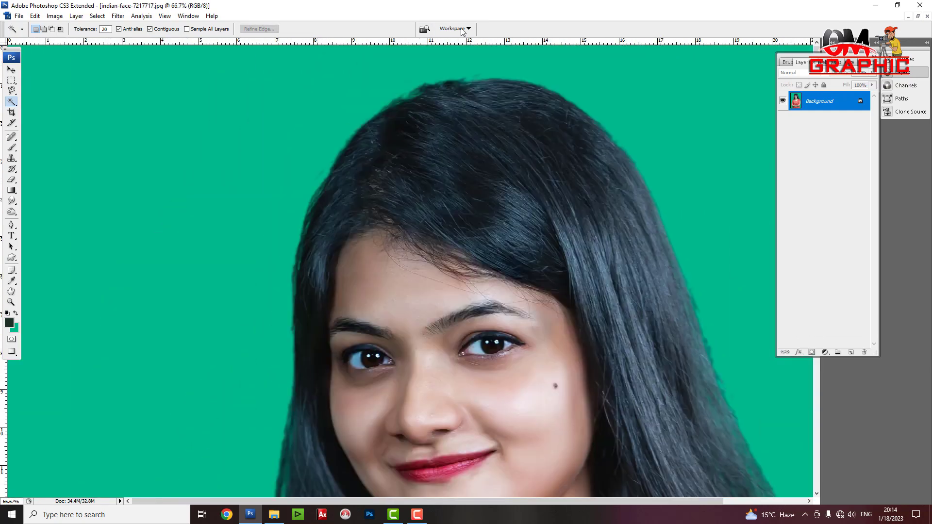
key(ctrl+minus)
key(ctrl+minus)
key(ctrl+minus)
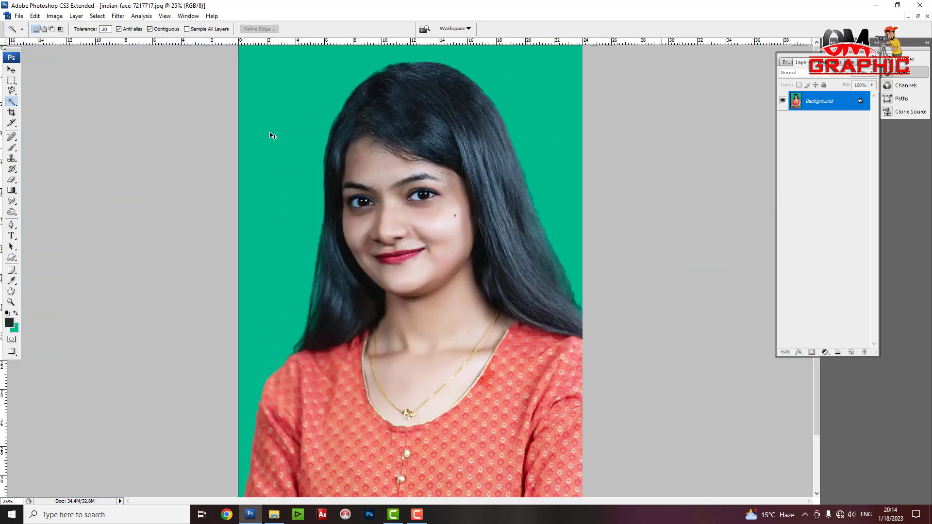
click(539, 198)
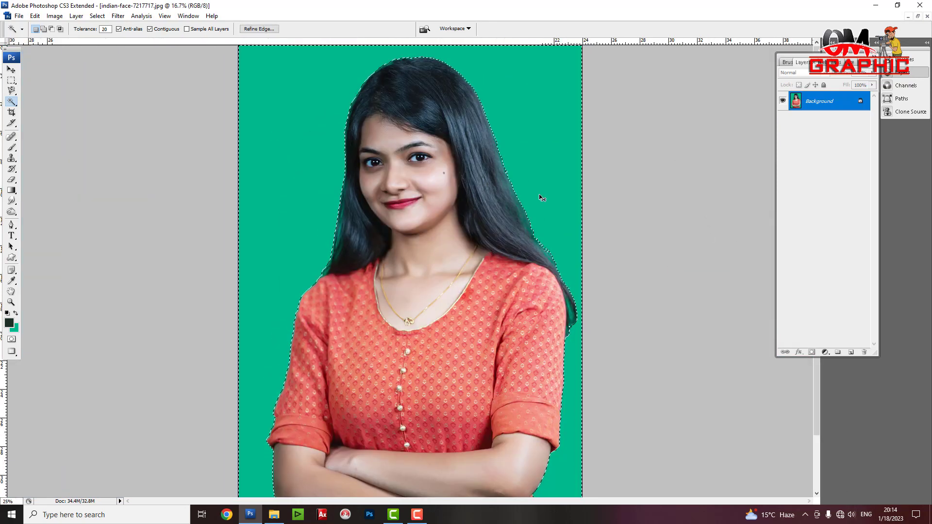
key(ctrl+minus)
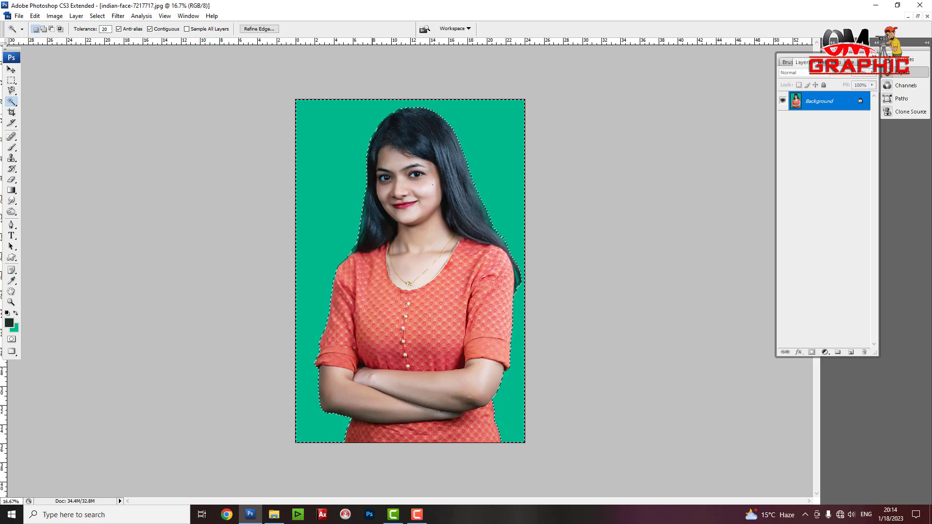
- Apply Lighting Effects with a small Omni light over her face, then deselect
click(106, 16)
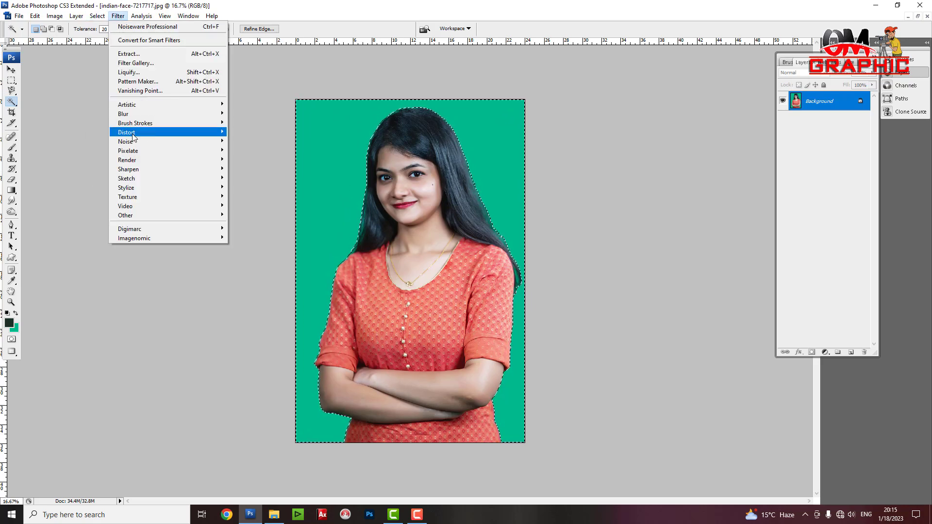
mouse_move(145, 159)
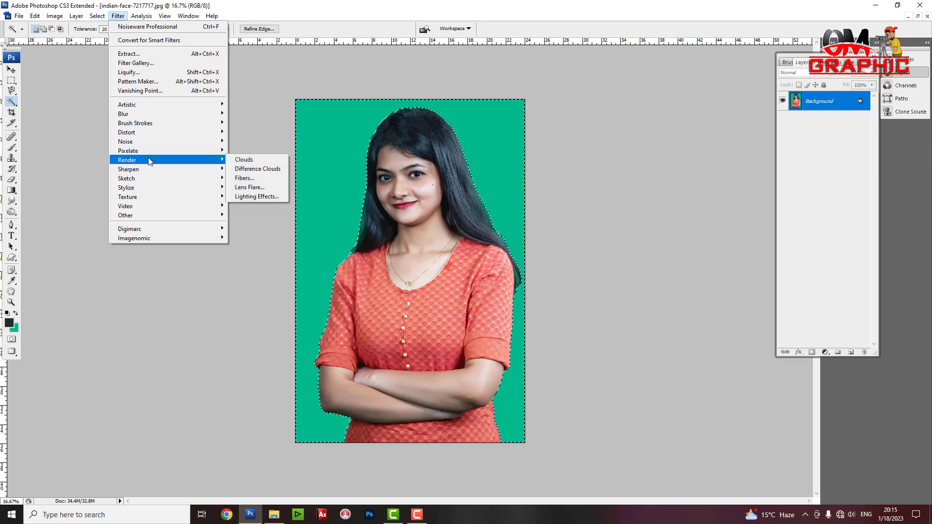
click(264, 196)
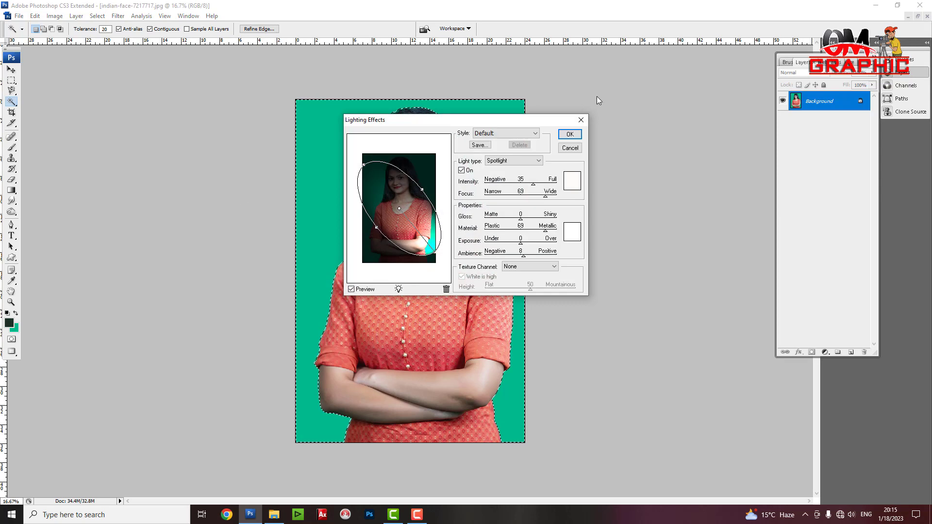
drag(450, 121, 485, 124)
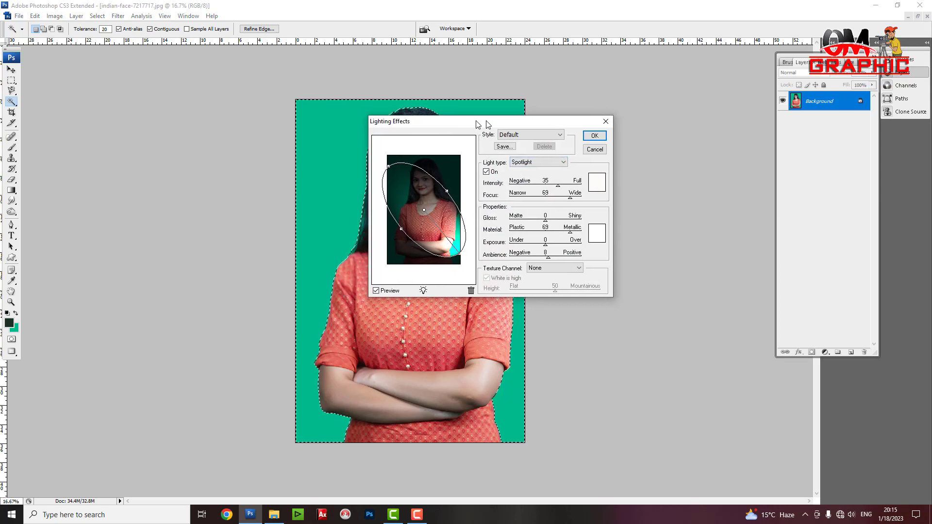
click(541, 163)
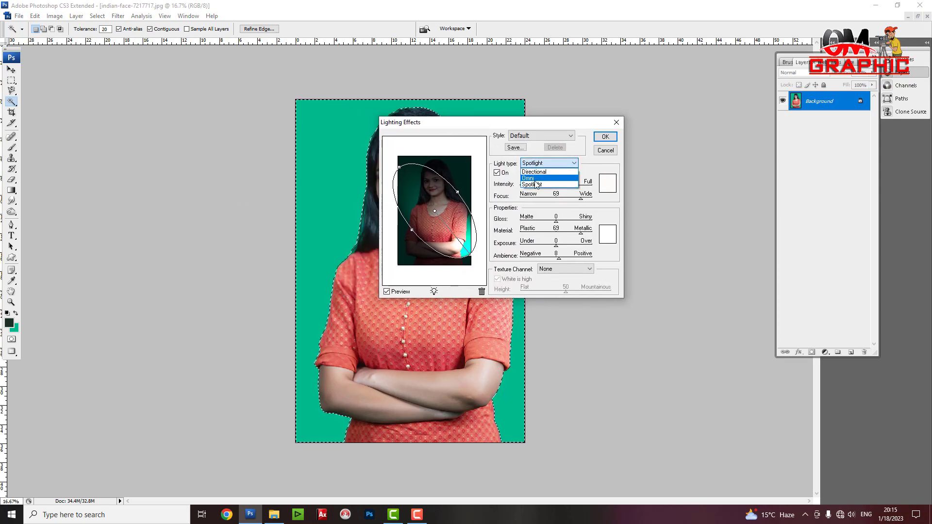
click(535, 179)
click(531, 178)
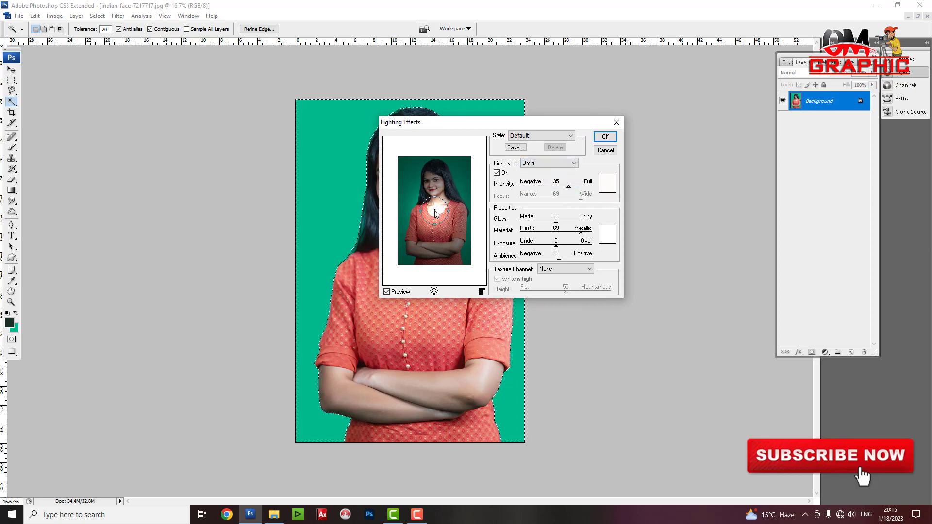
drag(435, 214, 435, 180)
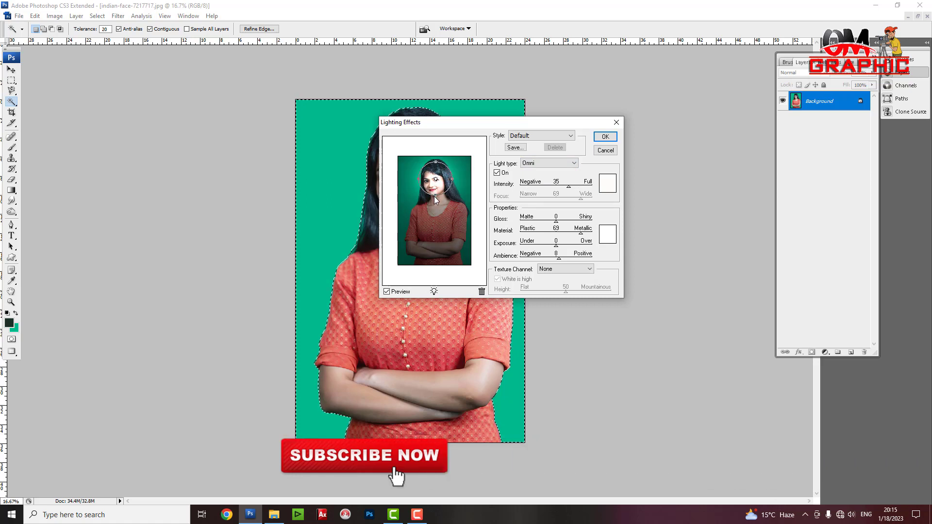
drag(435, 195, 436, 180)
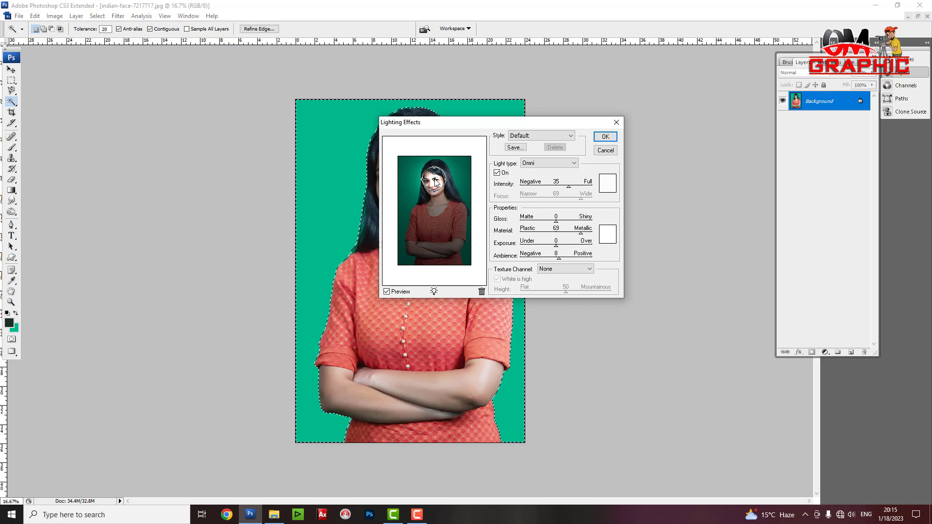
click(605, 137)
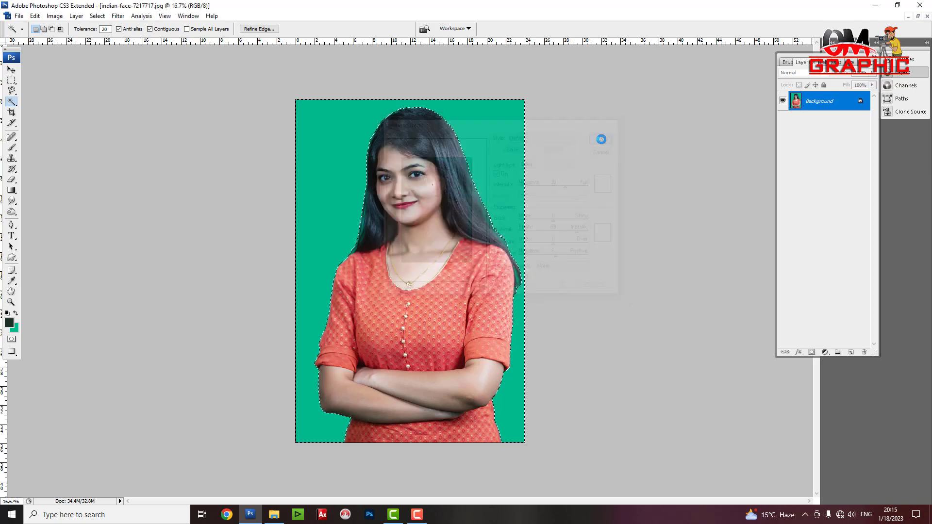
key(ctrl+d)
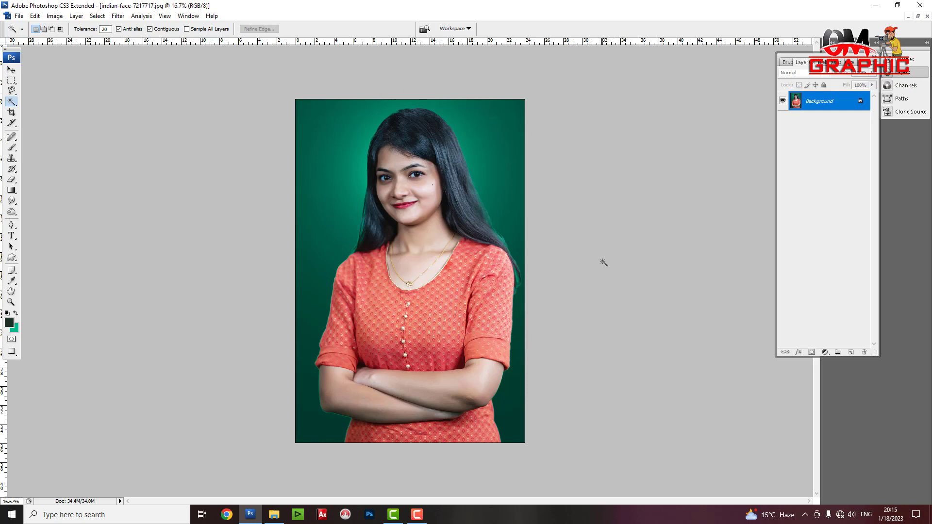
- Reselect and refill the backdrop, reapply Lighting Effects with an enlarged Omni light, then deselect
key(ctrl+shift+d)
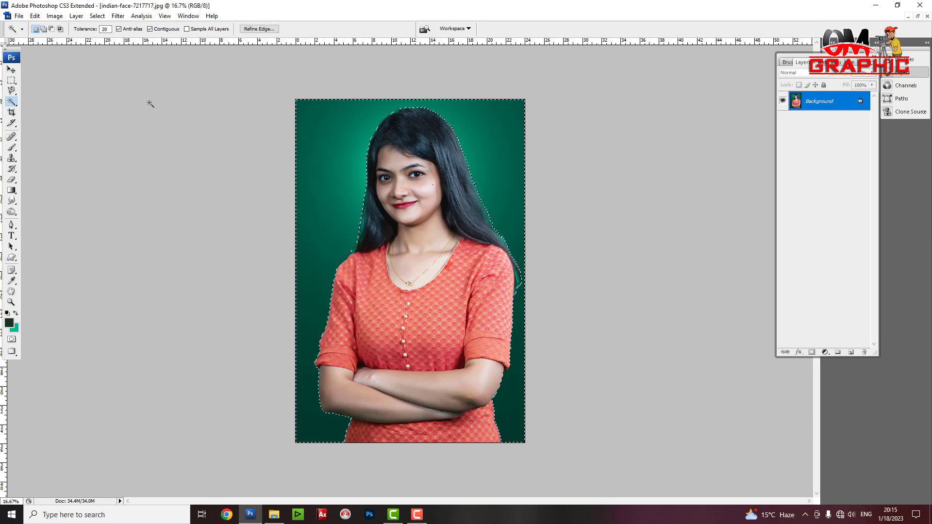
key(ctrl+BackSpace)
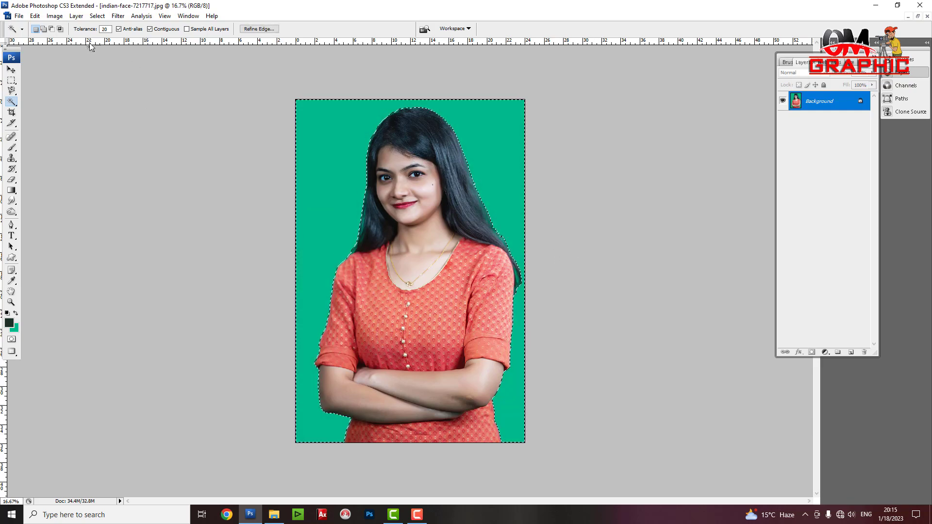
click(118, 16)
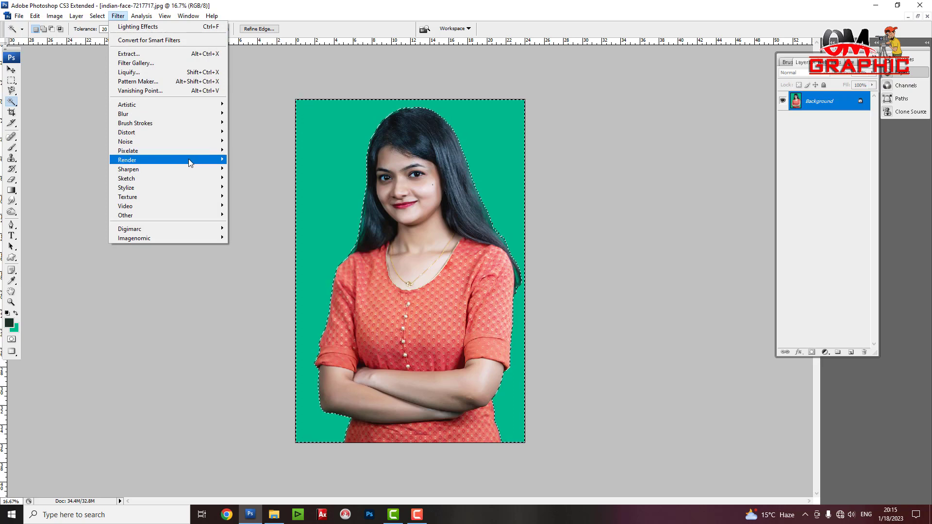
mouse_move(167, 159)
click(261, 196)
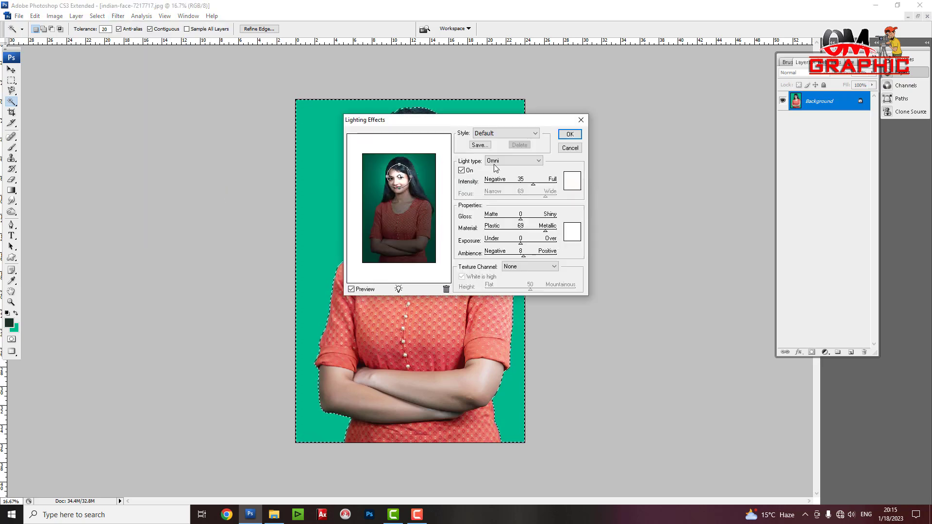
click(513, 160)
click(406, 196)
drag(400, 189, 400, 194)
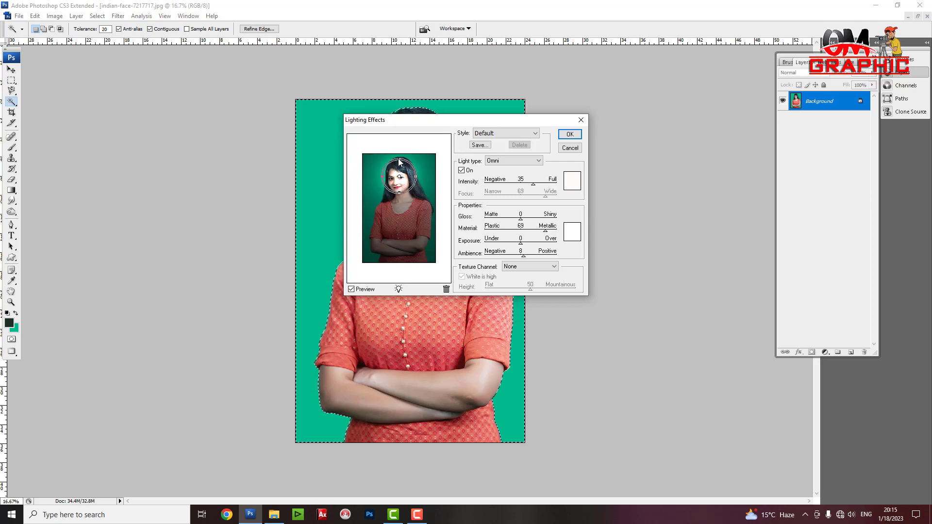
click(569, 134)
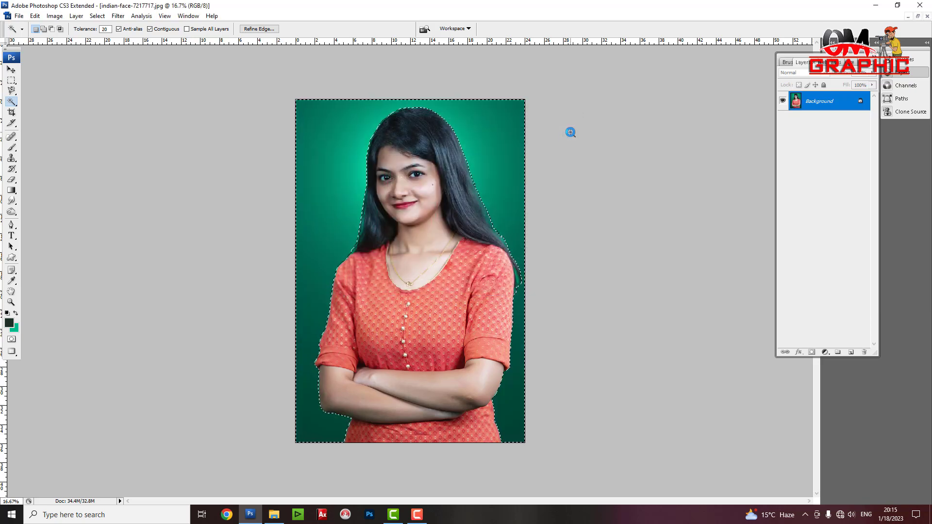
key(ctrl+d)
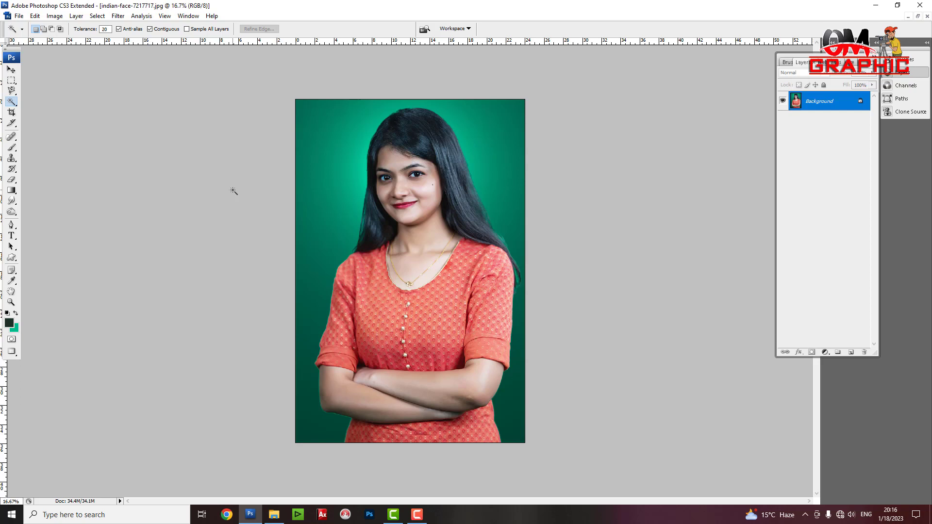
- Set the Crop tool to a fixed 33 mm × 43 mm size at 300 ppi
click(11, 113)
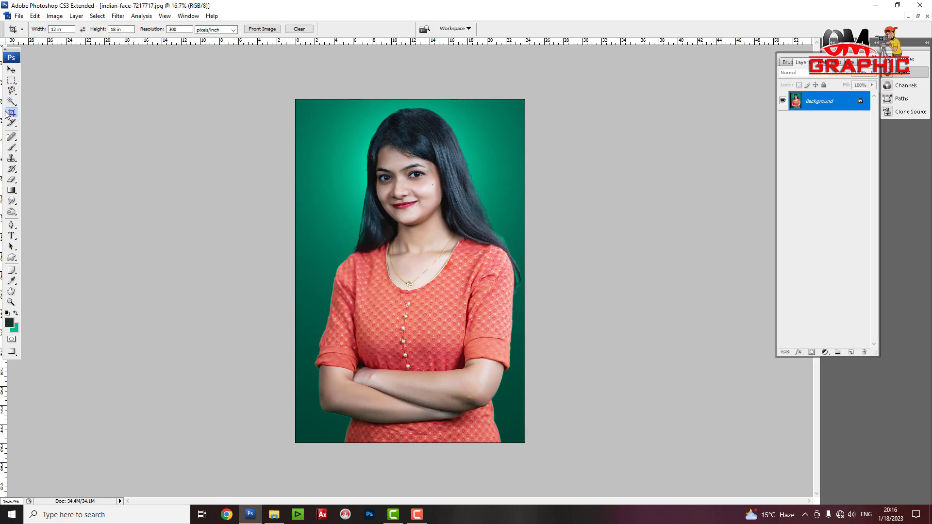
click(62, 29)
key(Tab)
key(Tab)
- Draw the crop box and tighten it around the woman's head and shoulders
drag(336, 95, 556, 344)
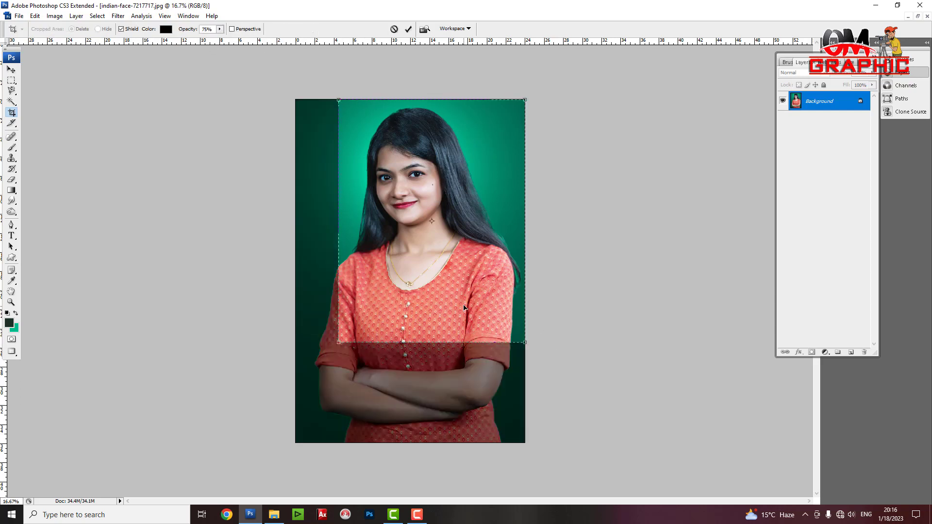
drag(464, 308, 450, 307)
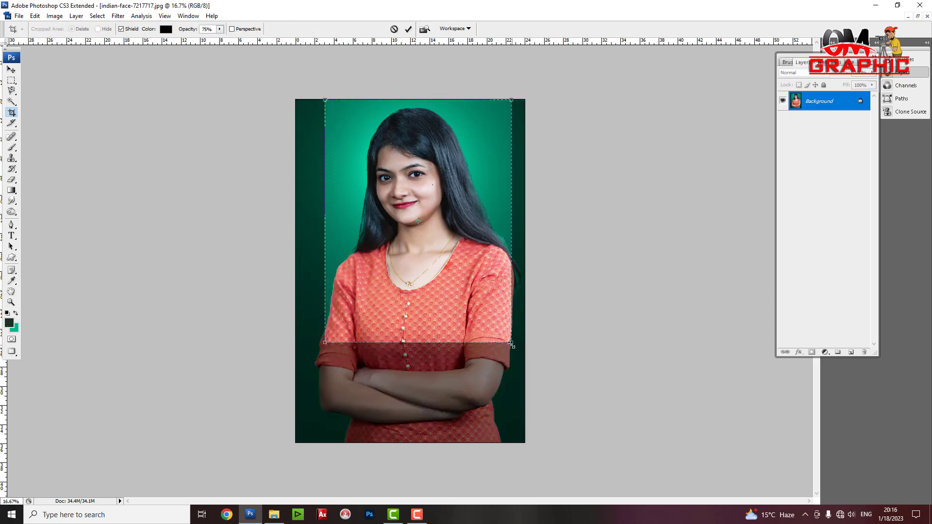
drag(511, 344, 506, 335)
drag(325, 335, 335, 332)
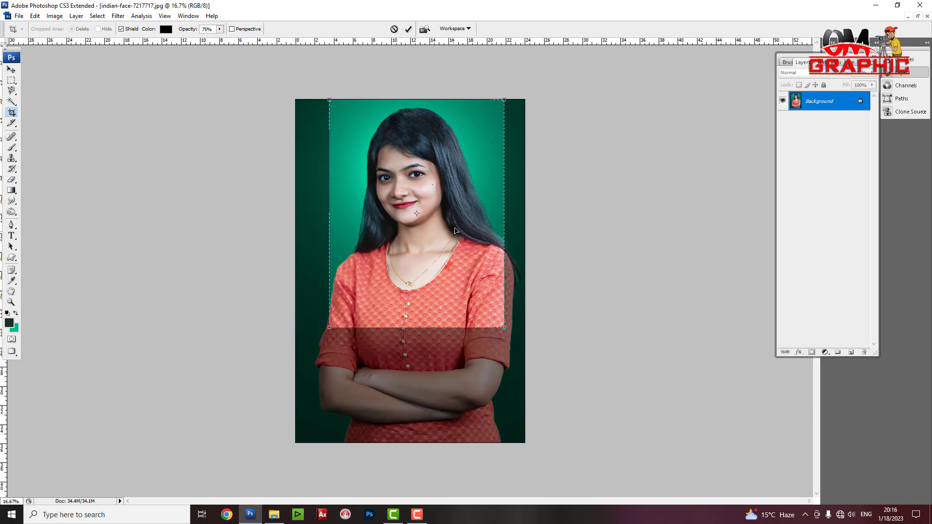
- Commit the 33 × 43 mm crop and zoom in to inspect the portrait
key(Return)
key(ctrl+plus)
key(ctrl+plus)
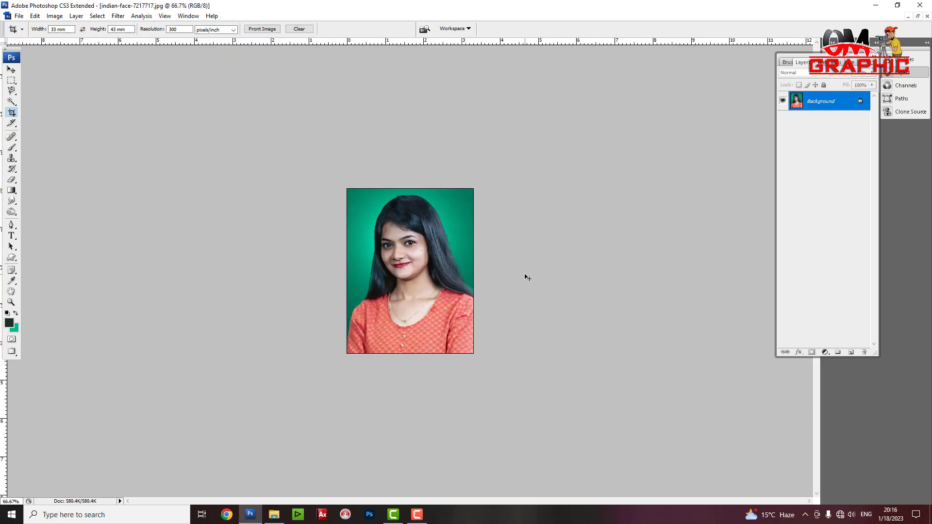
key(ctrl+plus)
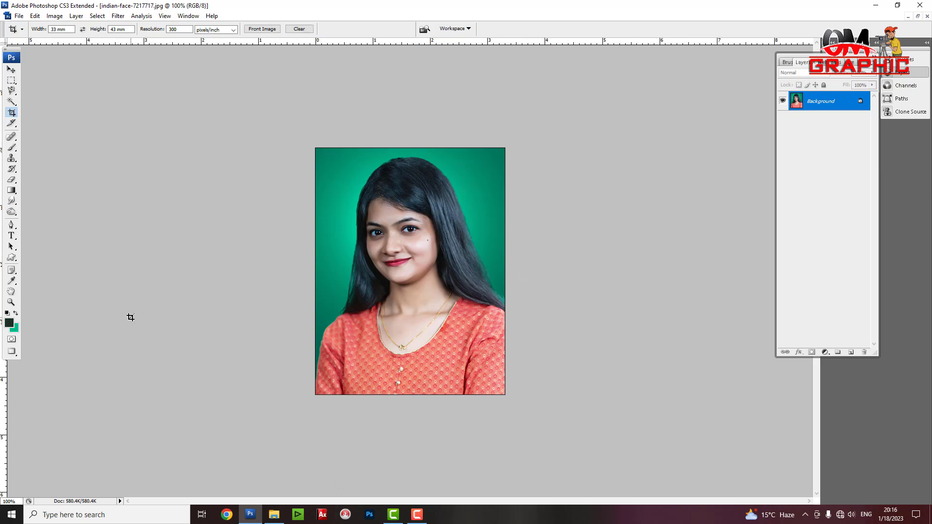
key(ctrl+plus)
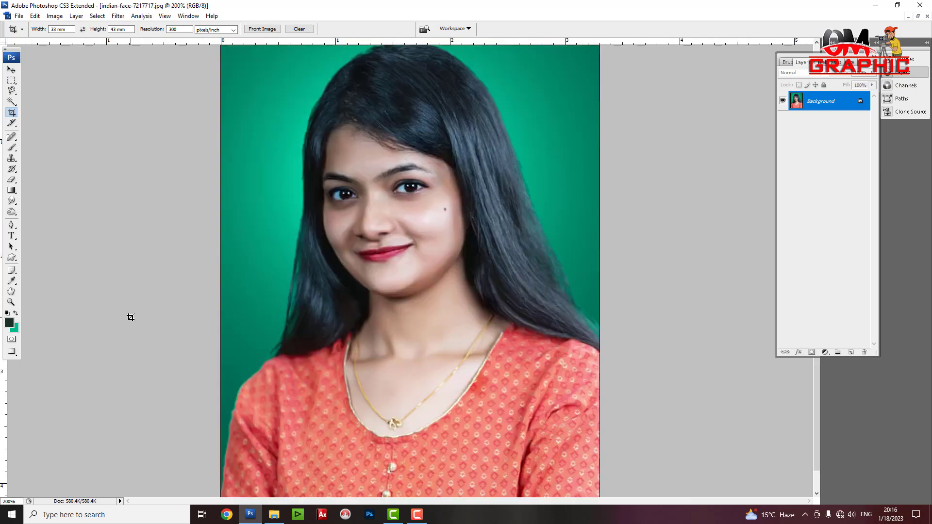
key(ctrl+minus)
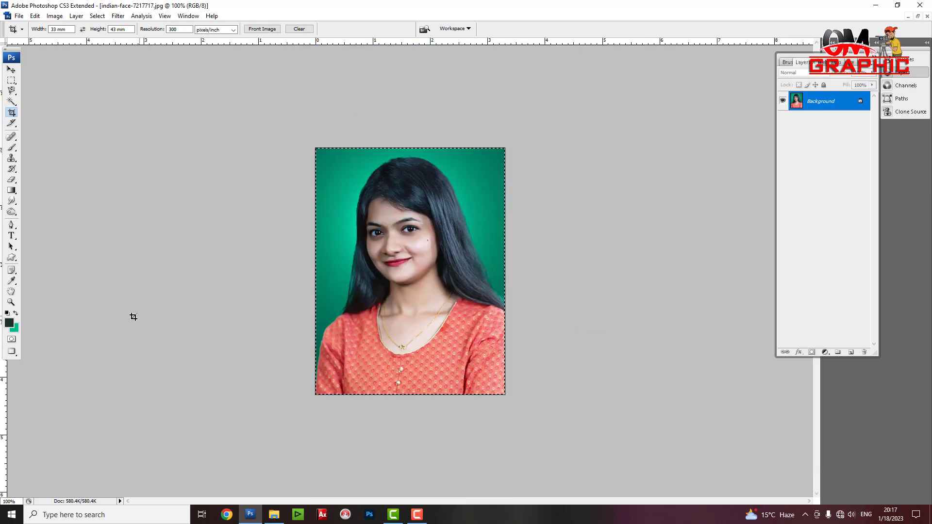
- Stroke the selected portrait with a 3 px black border
click(35, 16)
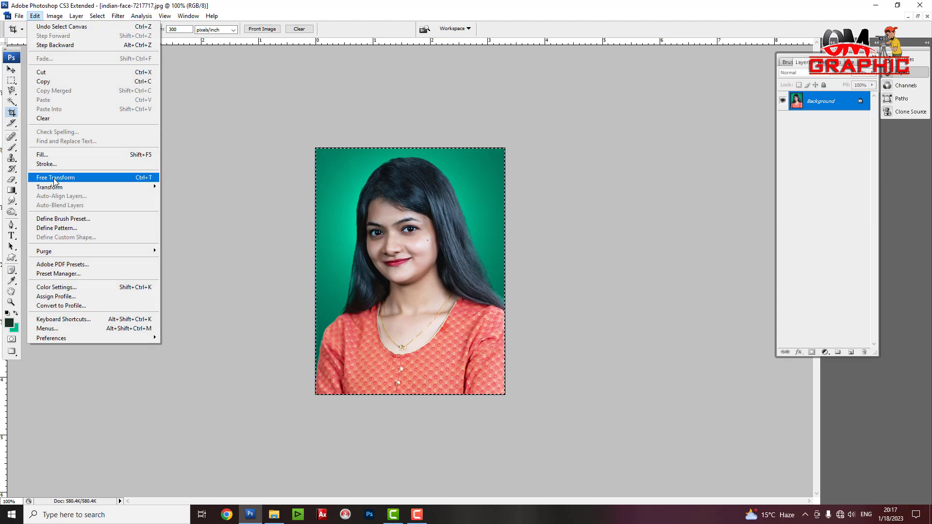
click(49, 164)
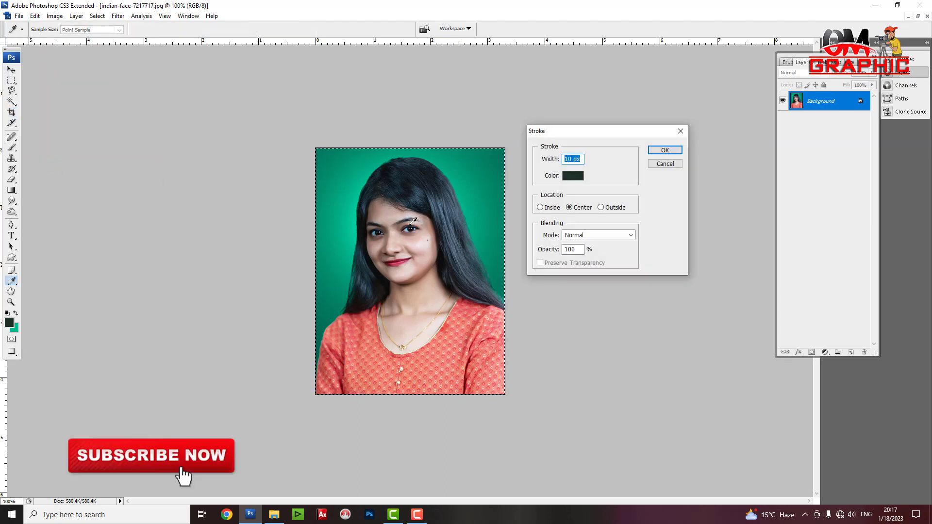
click(572, 176)
click(558, 454)
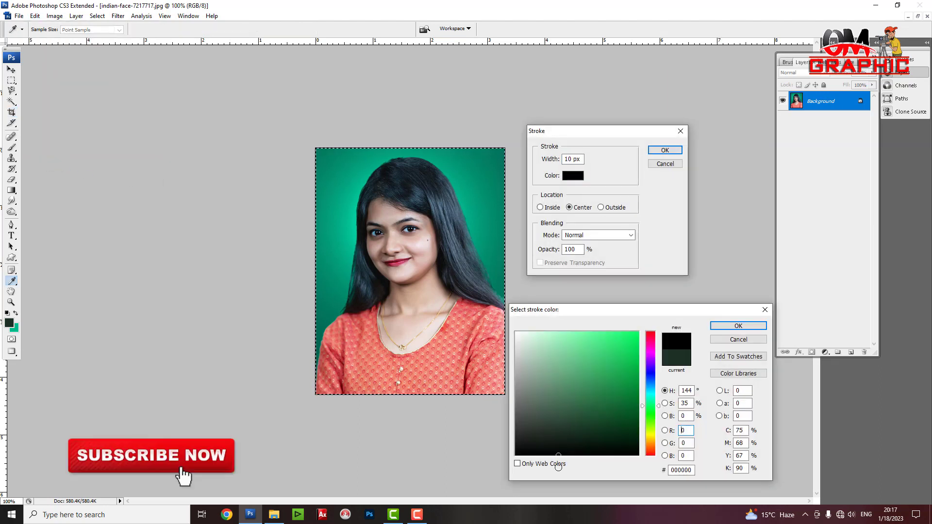
mouse_move(577, 416)
mouse_down()
mouse_move(600, 380)
mouse_move(646, 347)
mouse_move(575, 484)
mouse_up()
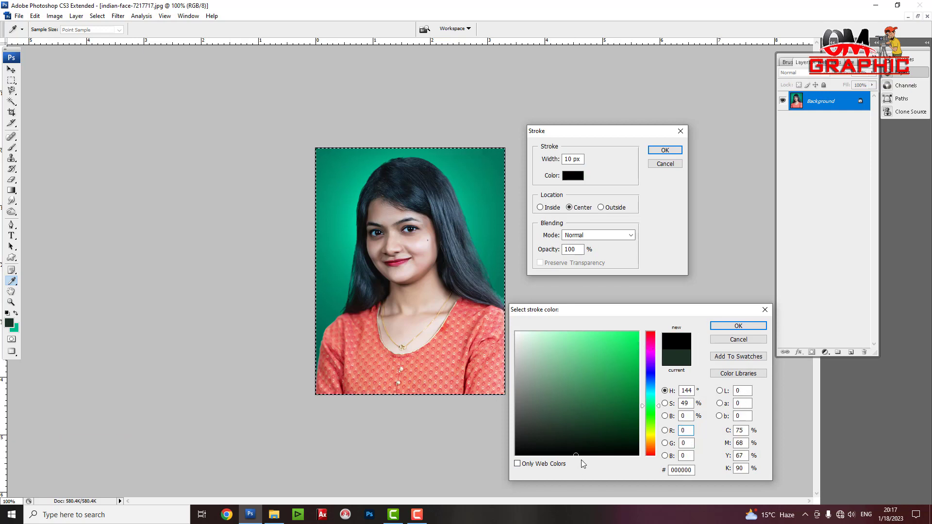
key(Return)
click(571, 159)
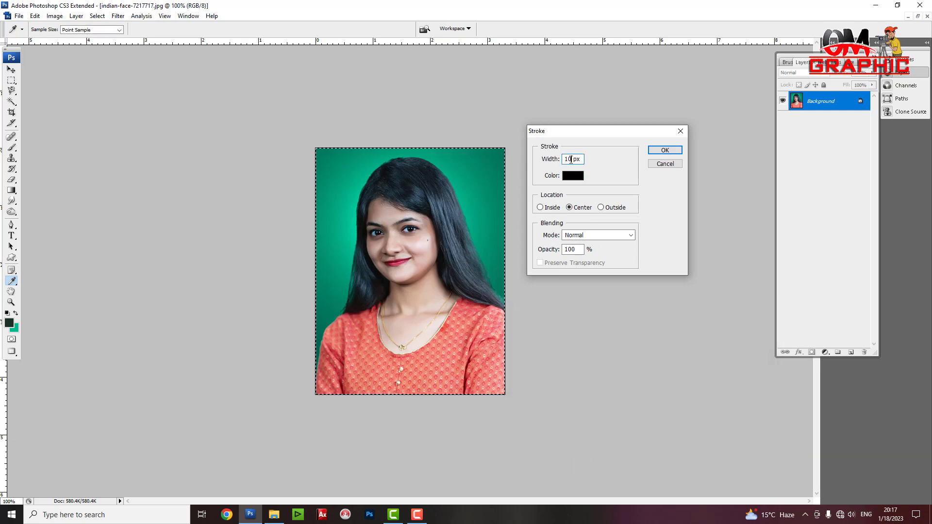
double_click(570, 159)
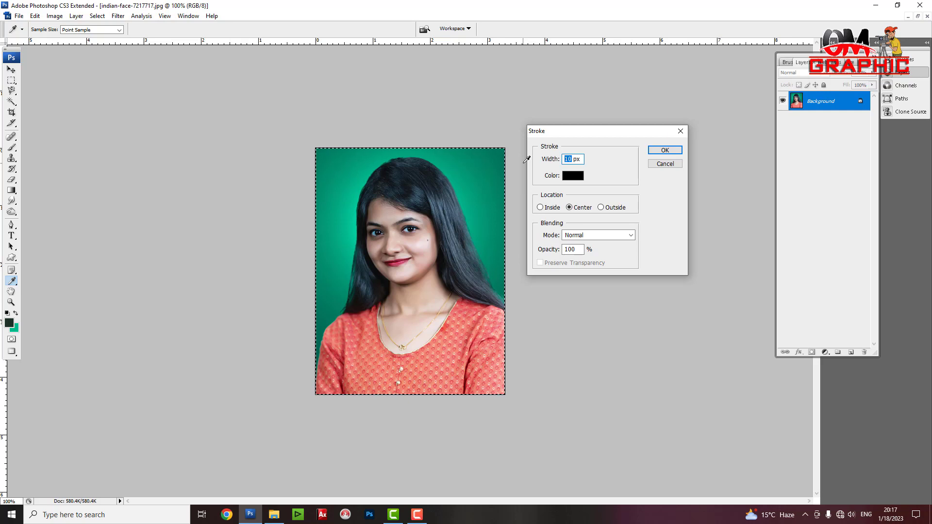
text(3)
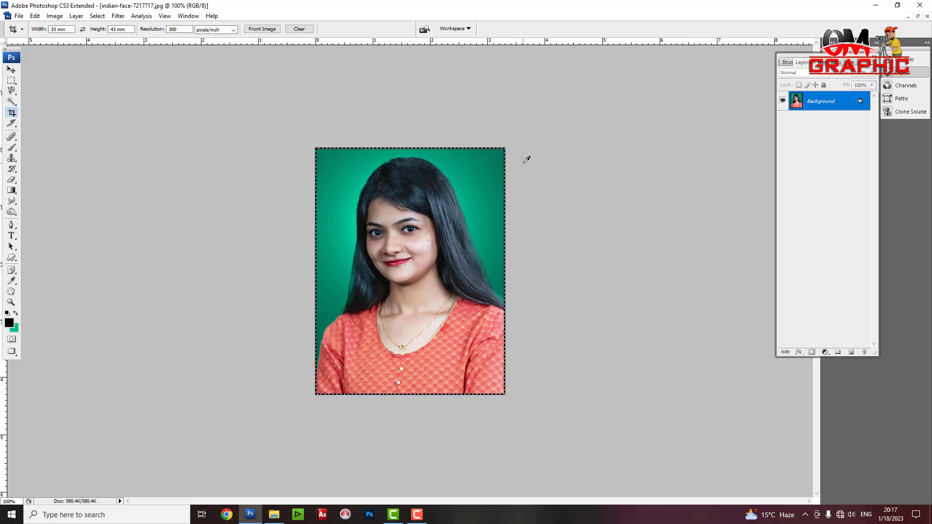
- Check the border up close, then show documents as floating windows
key(ctrl+plus)
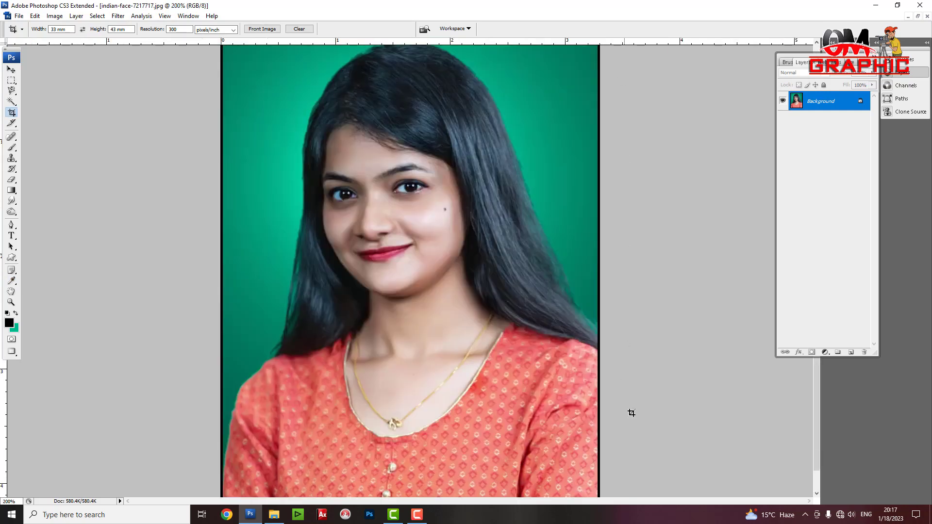
key(ctrl+minus)
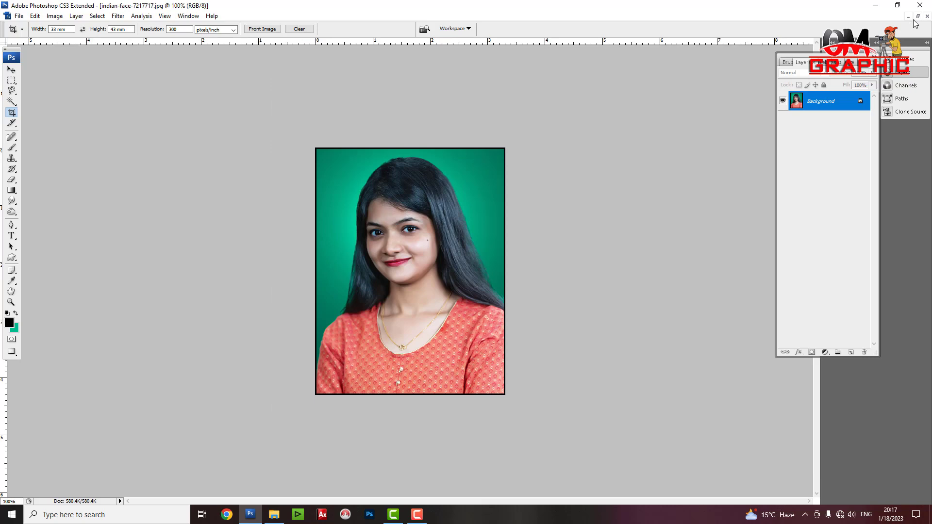
click(917, 16)
- Close the city-alley photo and start a new document measured in inches
drag(482, 85, 558, 100)
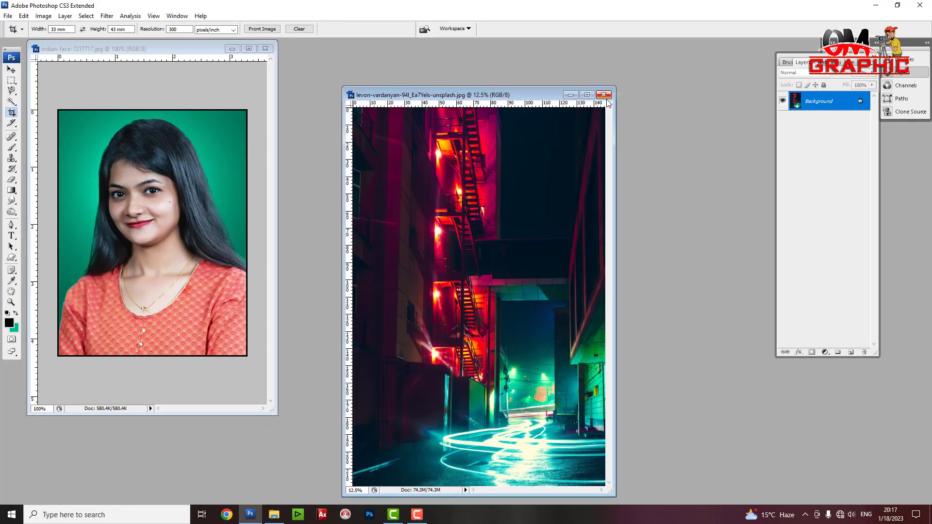
key(ctrl+w)
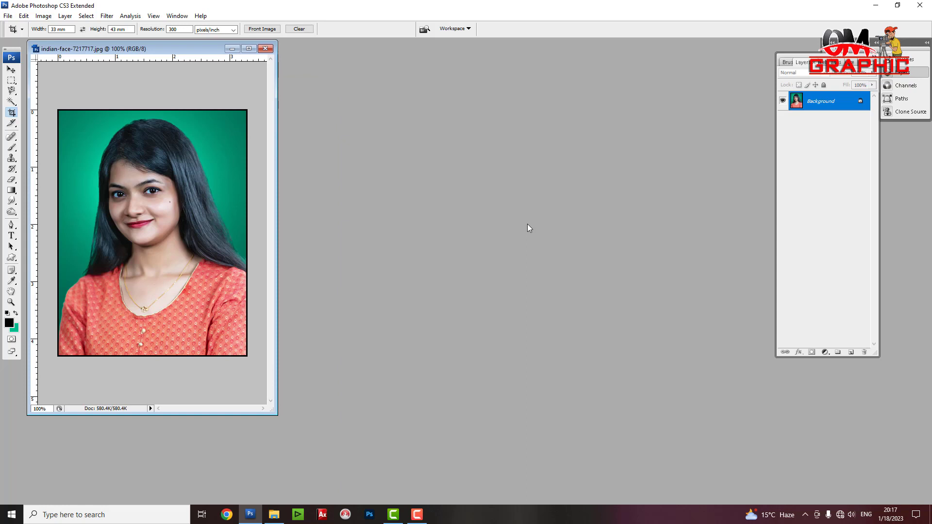
key(ctrl+n)
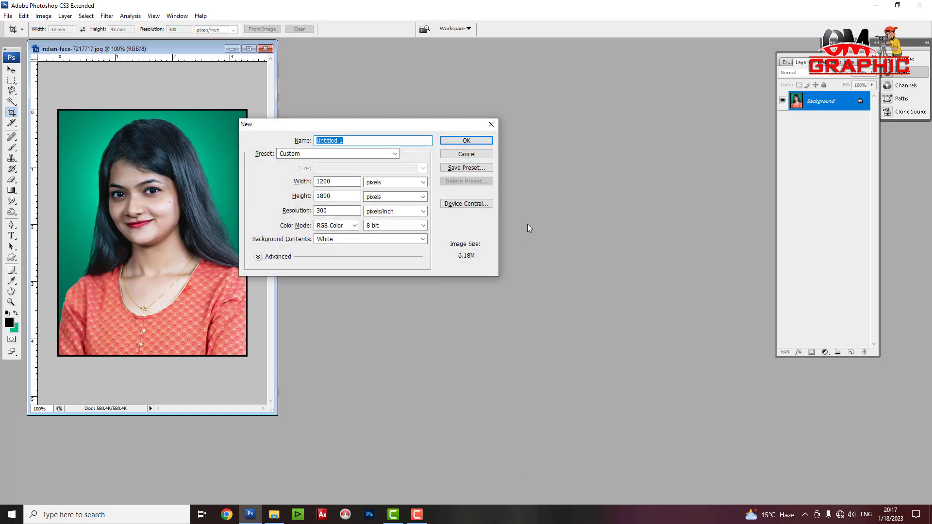
drag(392, 120, 513, 132)
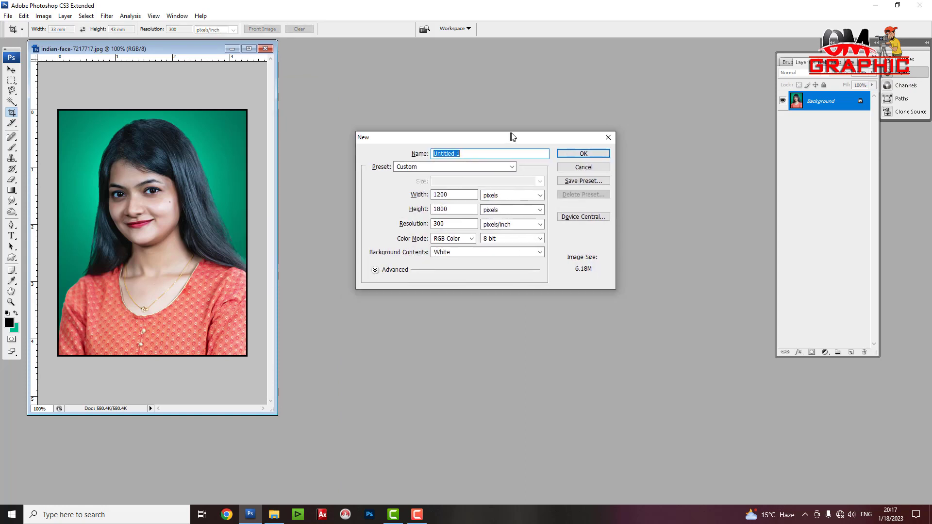
double_click(461, 192)
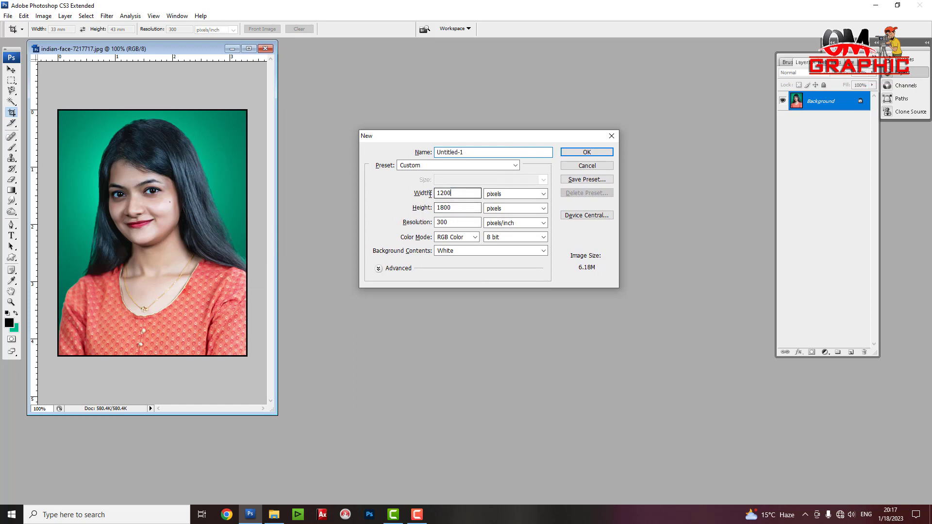
click(532, 194)
click(500, 212)
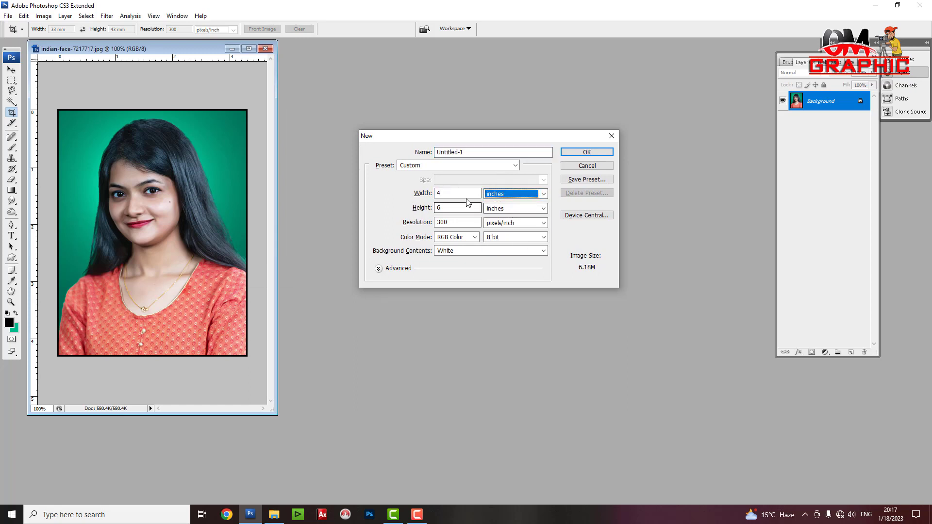
- Create the 4 × 6 inch blank document, keeping the width at 4 inches
key(shift+Tab)
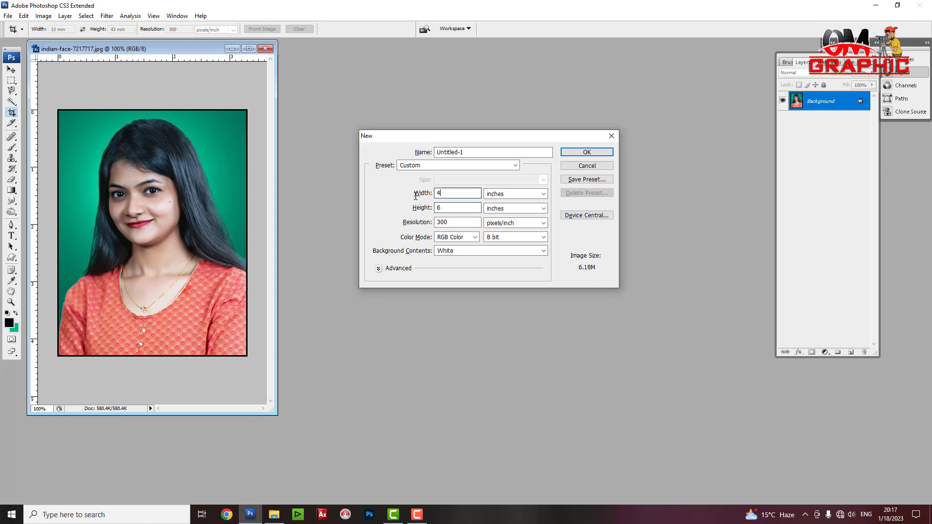
key(BackSpace)
click(454, 210)
click(465, 193)
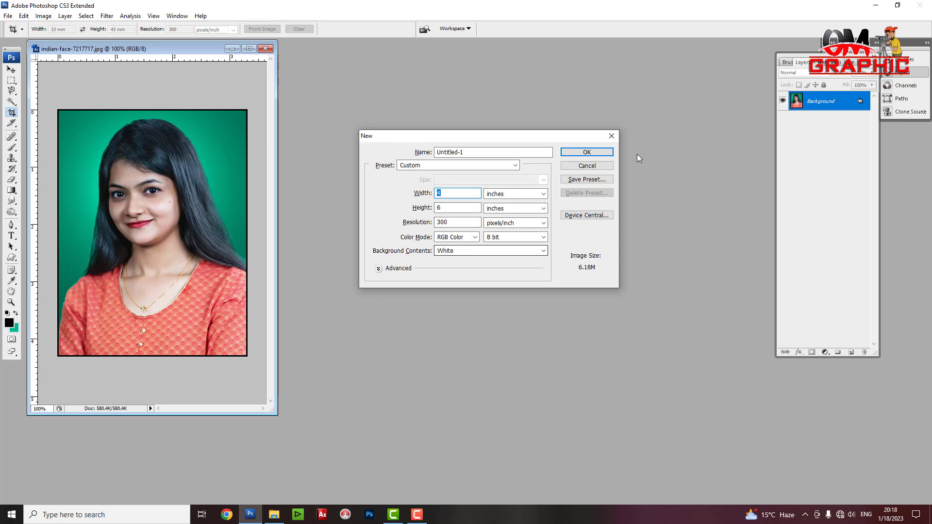
click(586, 152)
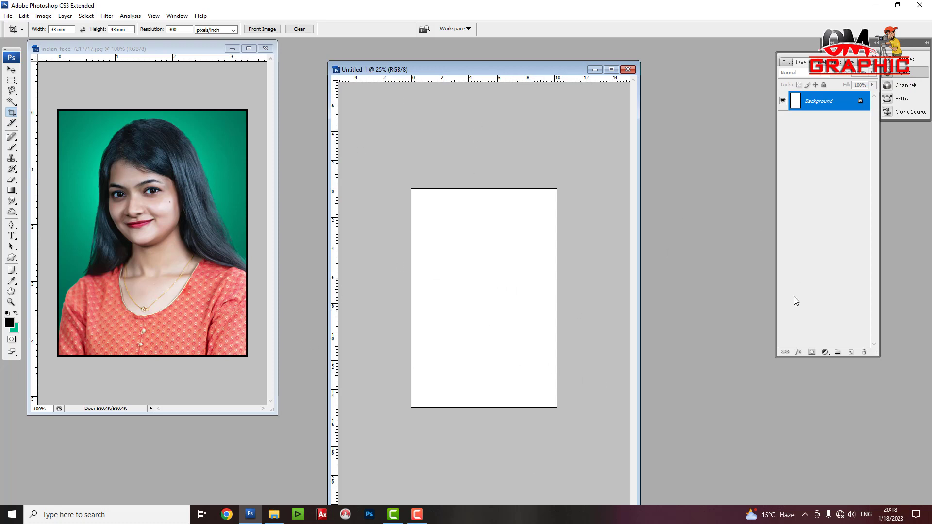
- Rotate the Untitled-1 canvas 90° from portrait to landscape
click(43, 16)
mouse_move(61, 114)
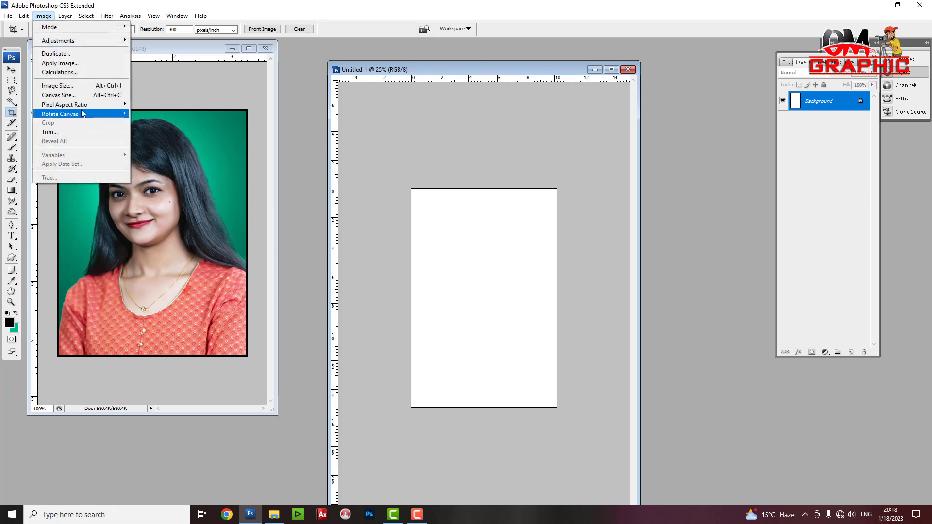
click(149, 132)
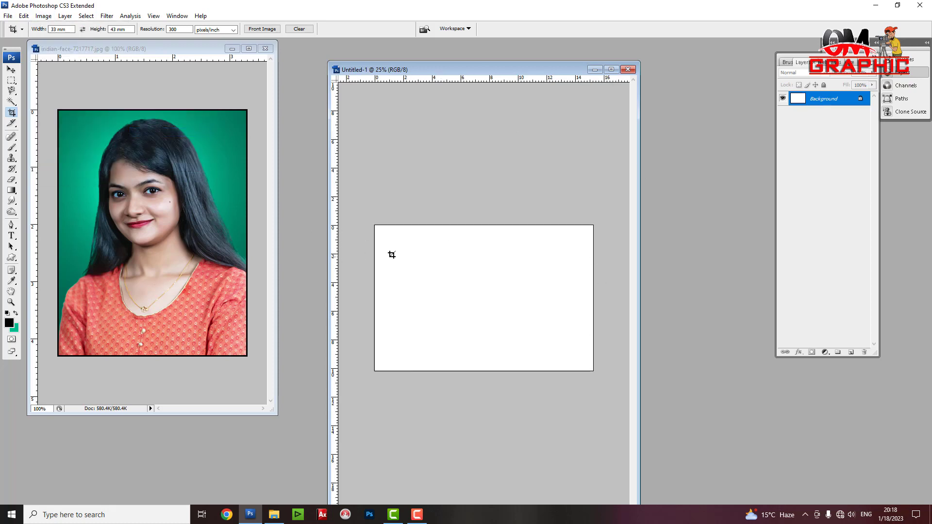
key(v)
key(ctrl+plus)
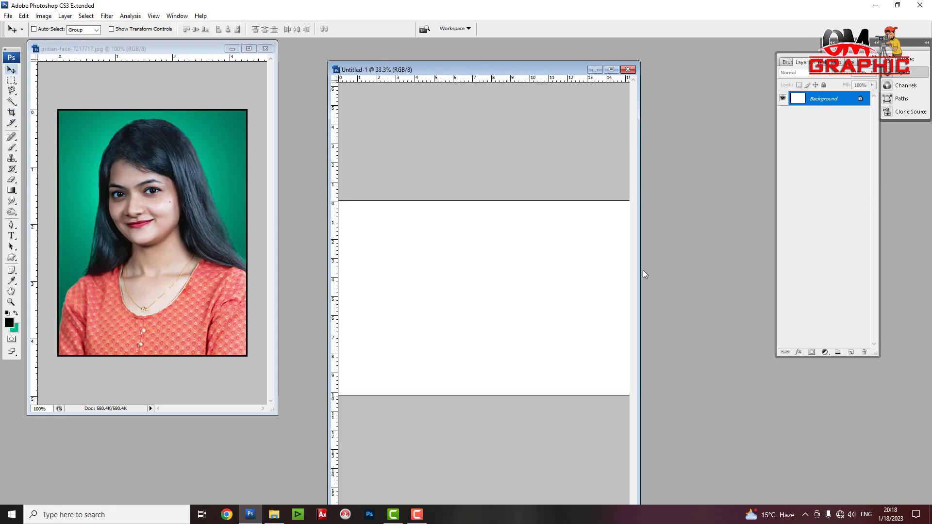
- Place the woman's photo top-left, add a spaced copy beside it, and merge them
drag(639, 273, 720, 271)
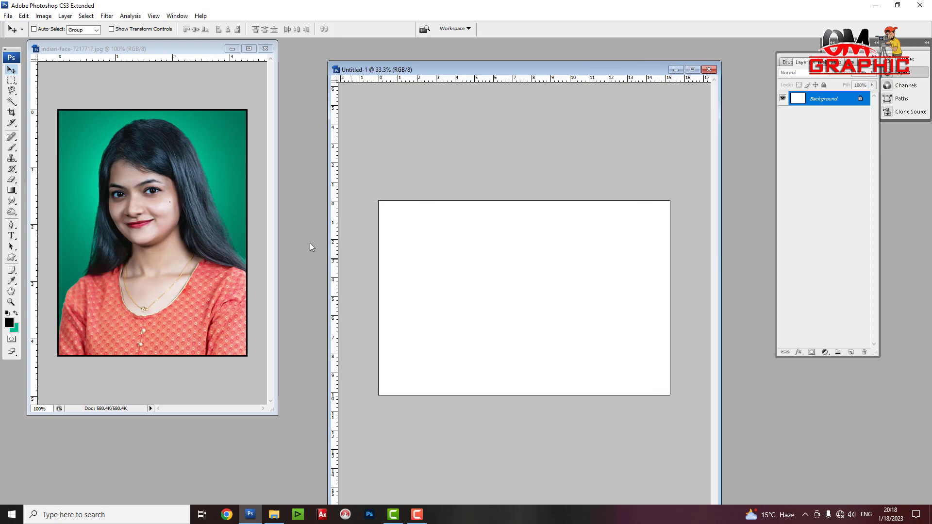
mouse_move(135, 192)
mouse_down()
mouse_move(476, 292)
mouse_move(423, 240)
mouse_up()
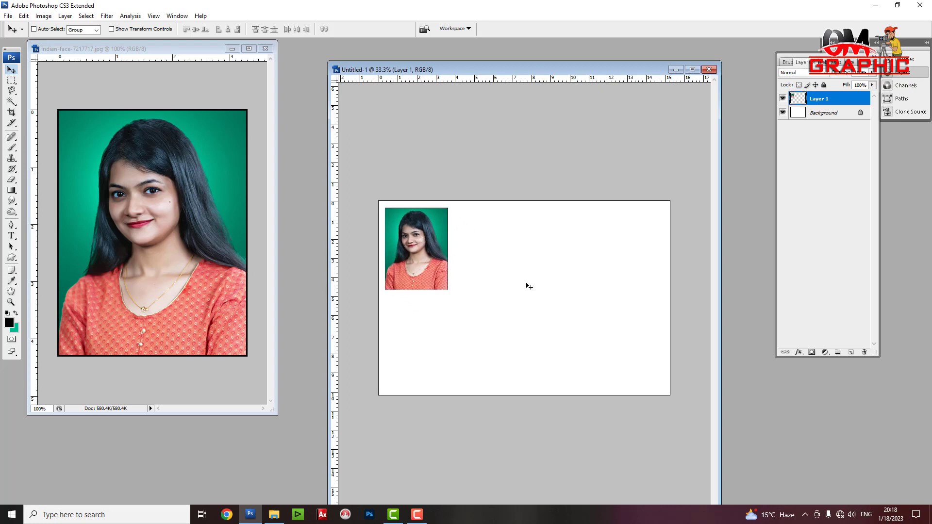
drag(388, 206, 387, 204)
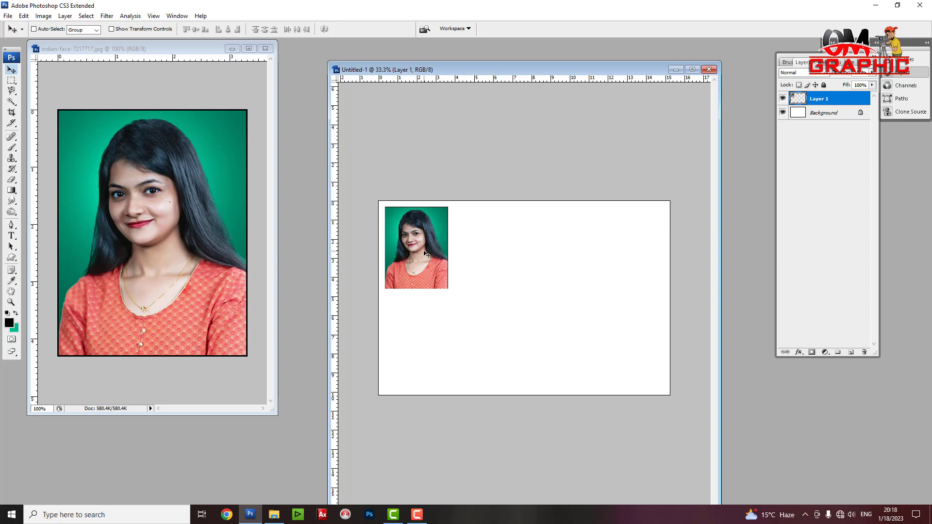
drag(415, 257, 473, 257)
key(shift+Right)
key(shift+Right)
key(shift+Right)
key(shift+Right)
key(shift+Right)
key(shift+Right)
key(shift+Right)
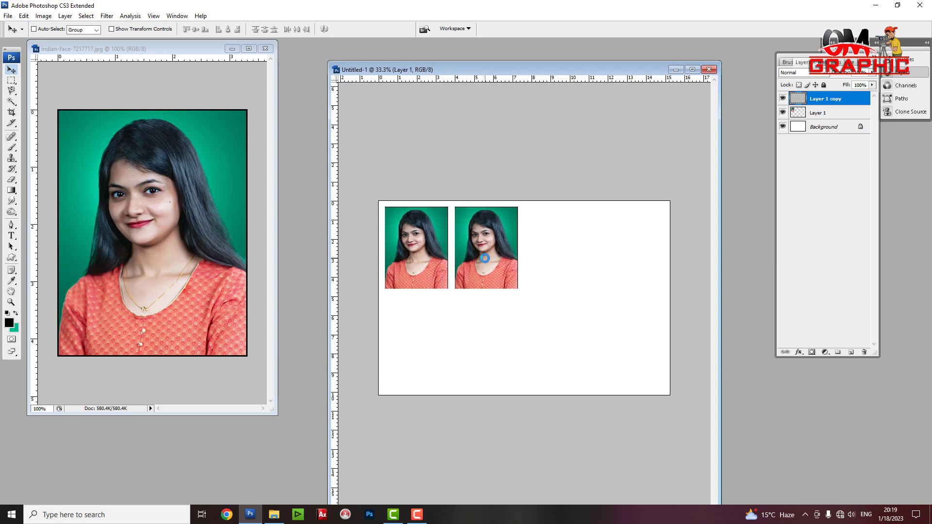
key(shift+Right)
key(shift+Left)
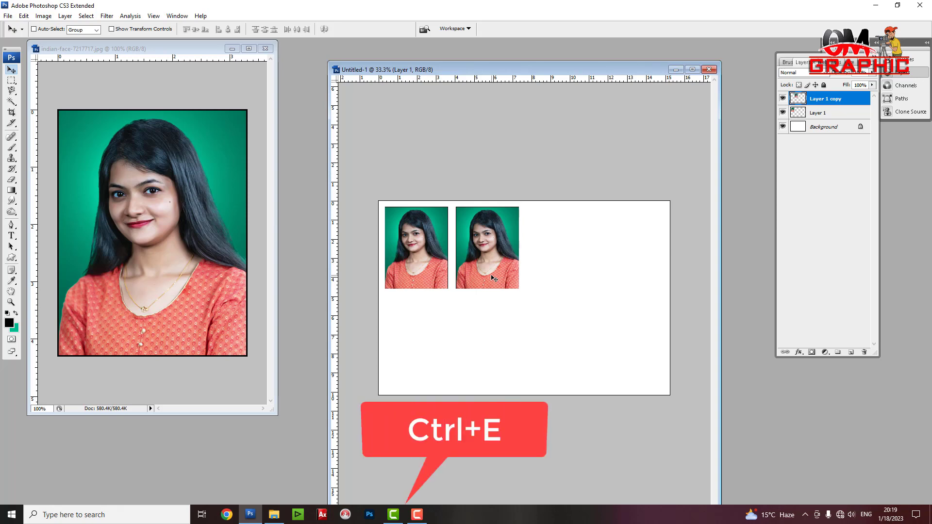
key(ctrl+e)
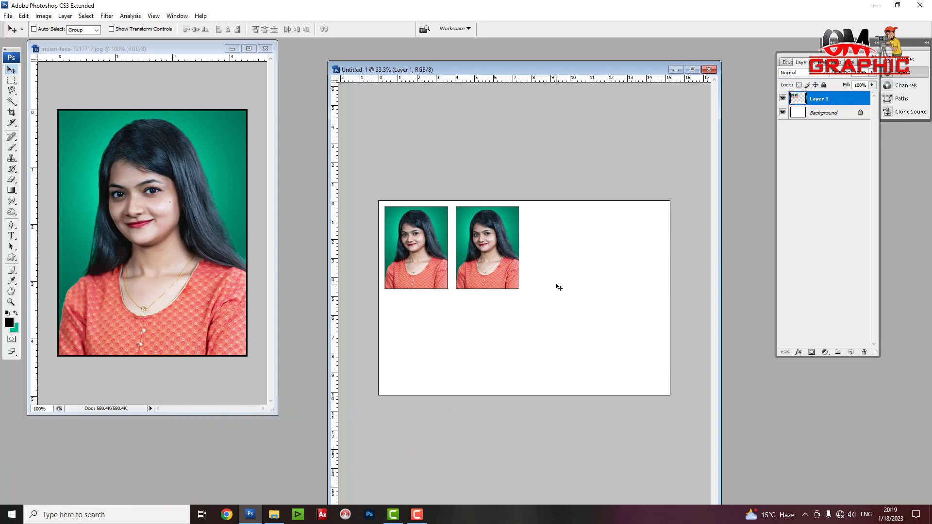
- Duplicate the pair into a row of four, then copy that row below and merge
drag(480, 271, 622, 272)
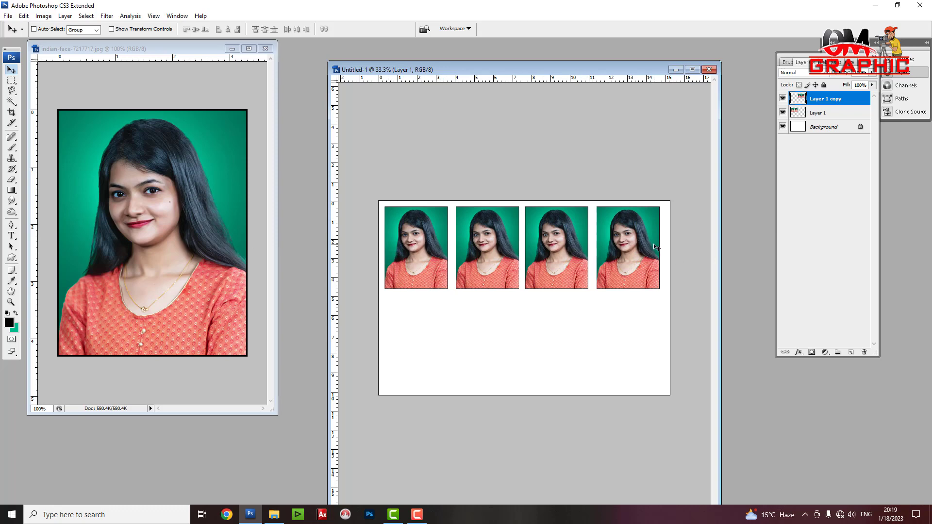
key(ctrl+e)
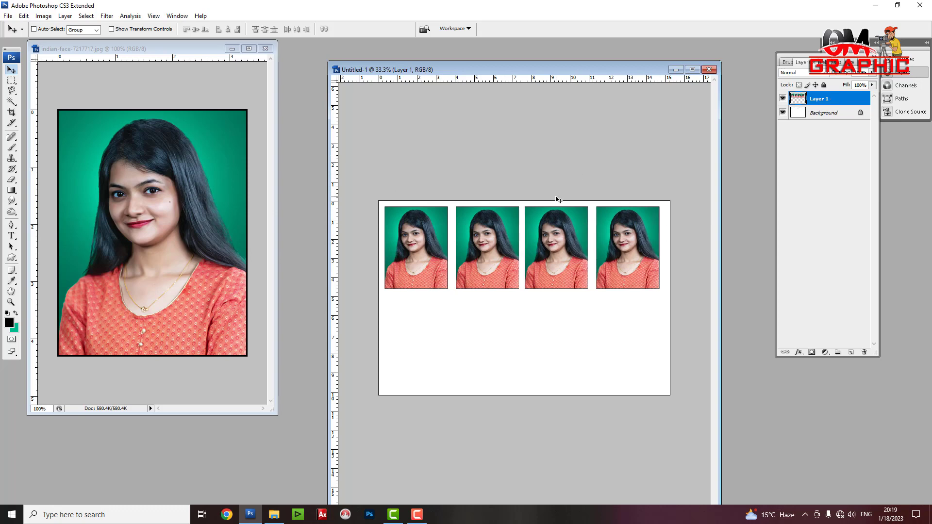
drag(560, 260, 560, 355)
key(Up)
key(Up)
key(Up)
key(Up)
key(Up)
key(Up)
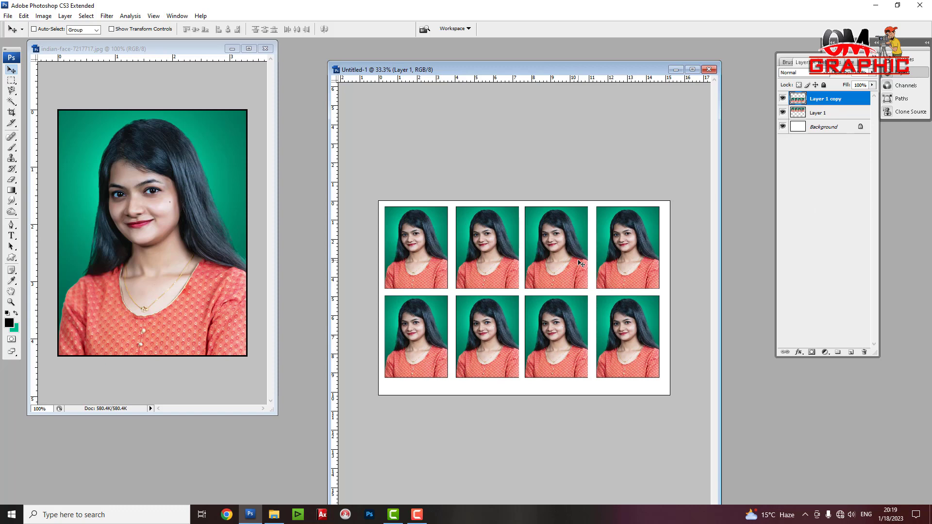
key(ctrl+e)
- Centre the two-row photo grid on the page and check the spacing
mouse_move(561, 254)
mouse_down()
mouse_move(566, 270)
mouse_move(563, 257)
mouse_up()
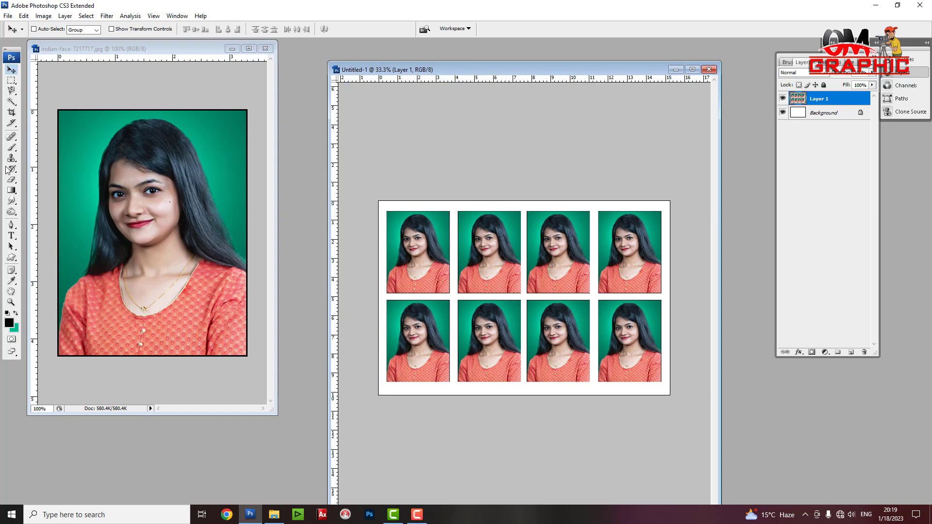
key(ctrl+plus)
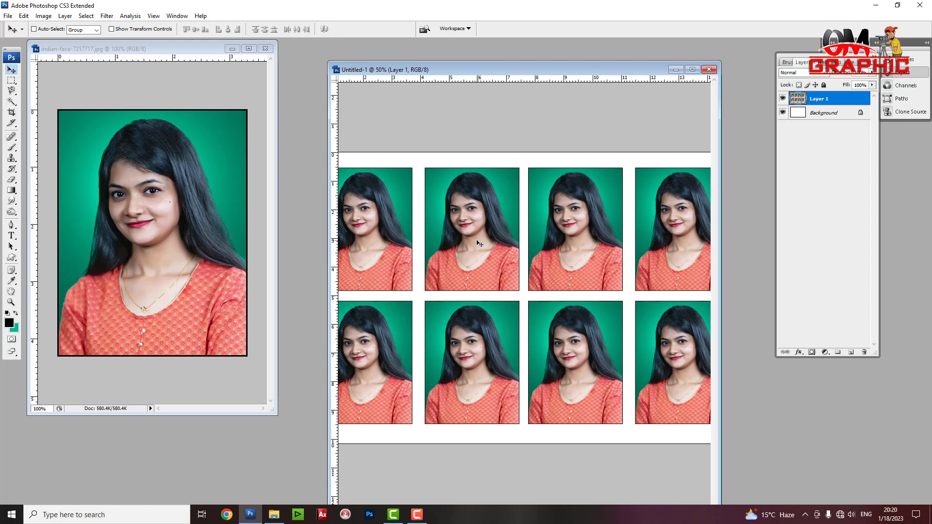
key(ctrl+minus)
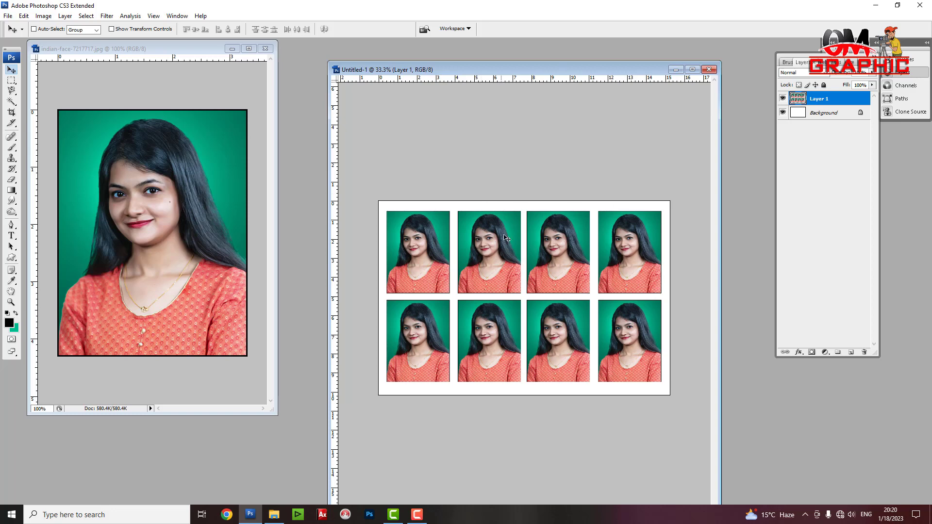
click(43, 16)
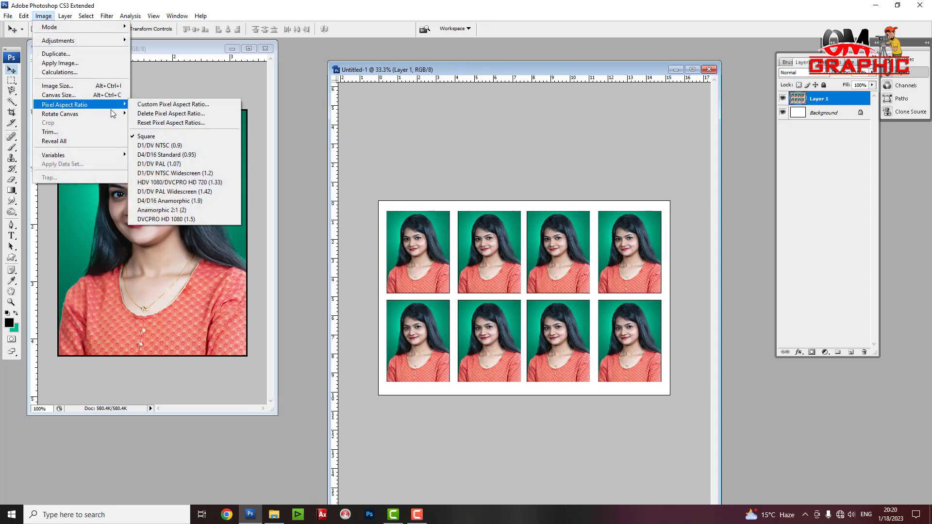
mouse_move(58, 40)
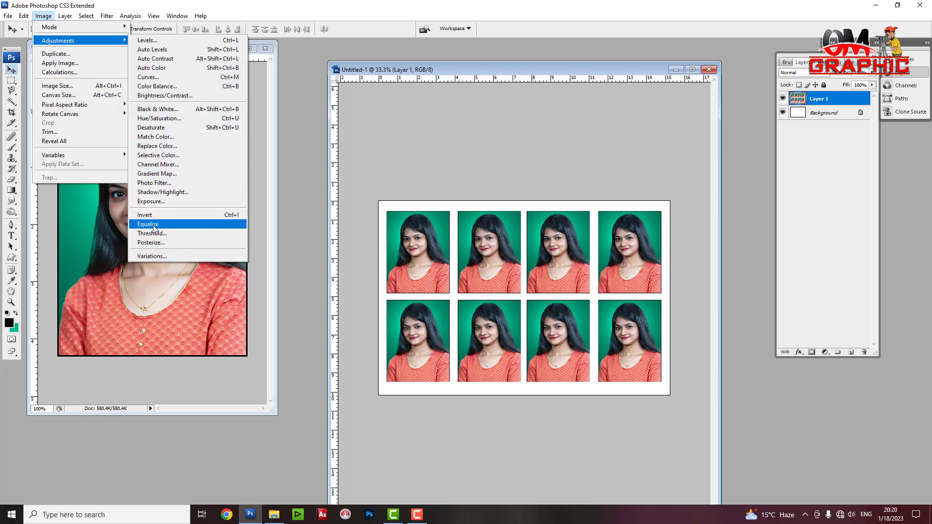
- Raise the Curves midpoint slightly to brighten the sheet's midtones
click(150, 77)
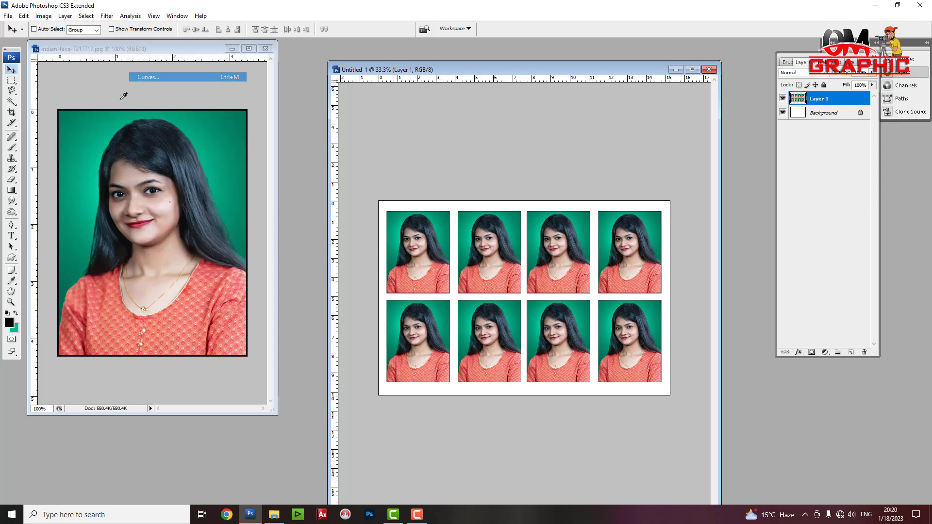
drag(656, 295, 656, 289)
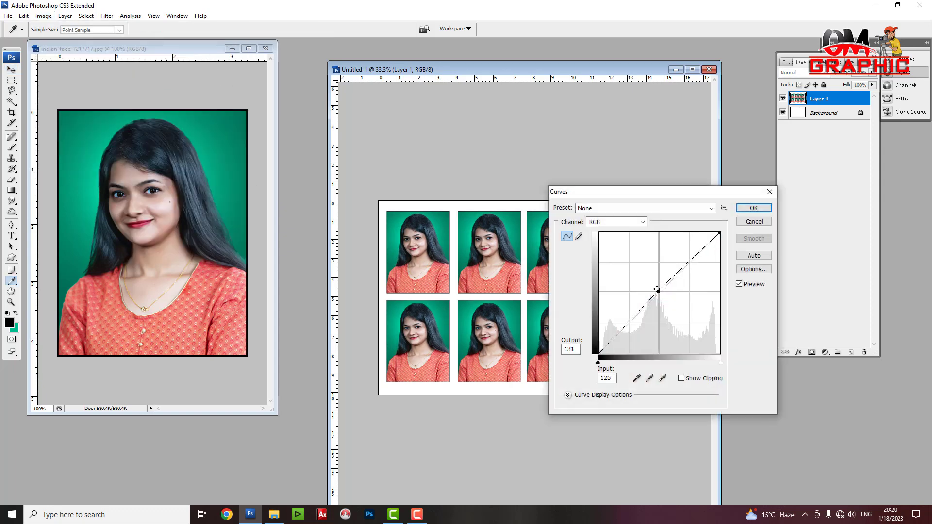
key(Return)
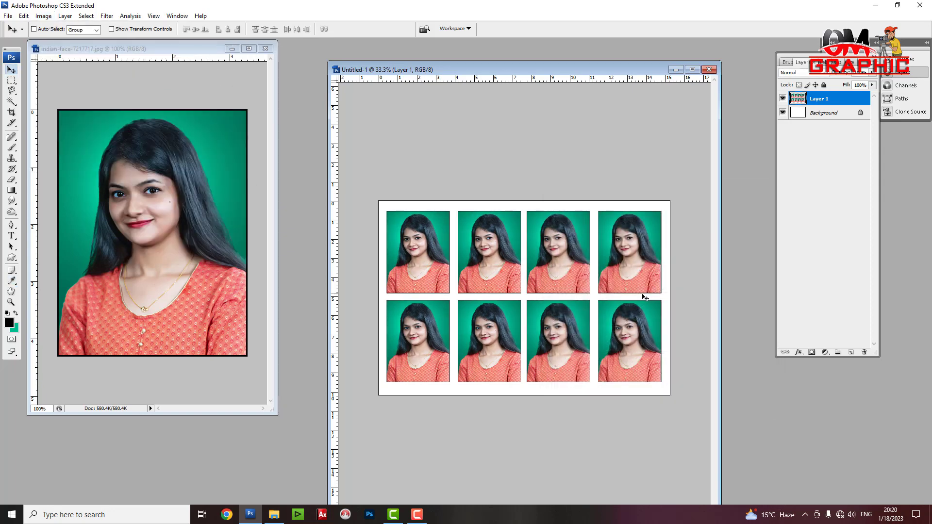
key(ctrl+plus)
key(ctrl+plus)
drag(461, 226, 538, 226)
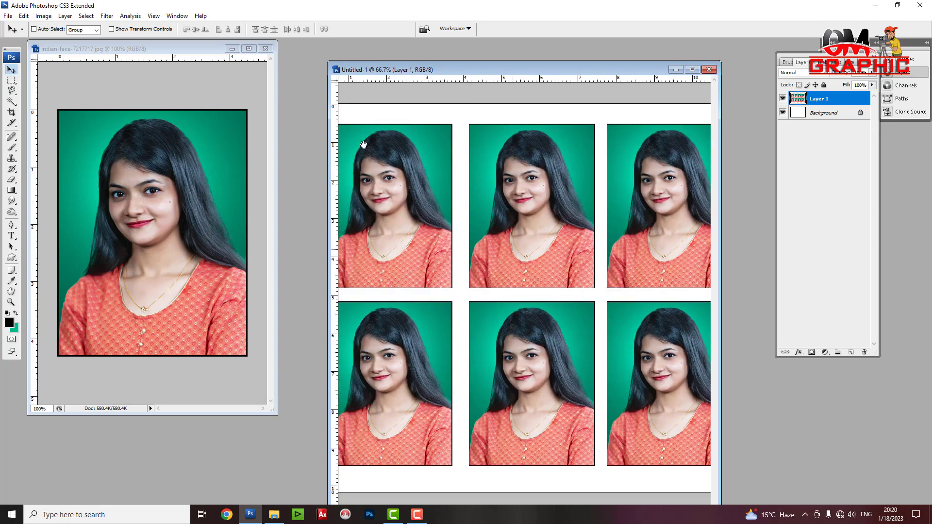
- Move the Levels black input to 14 to deepen the shadows
key(ctrl+l)
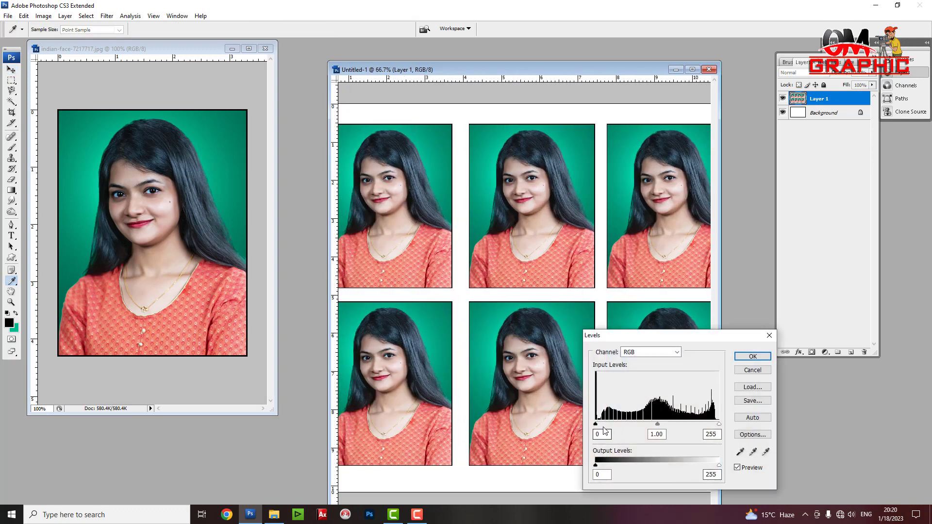
drag(595, 424, 601, 425)
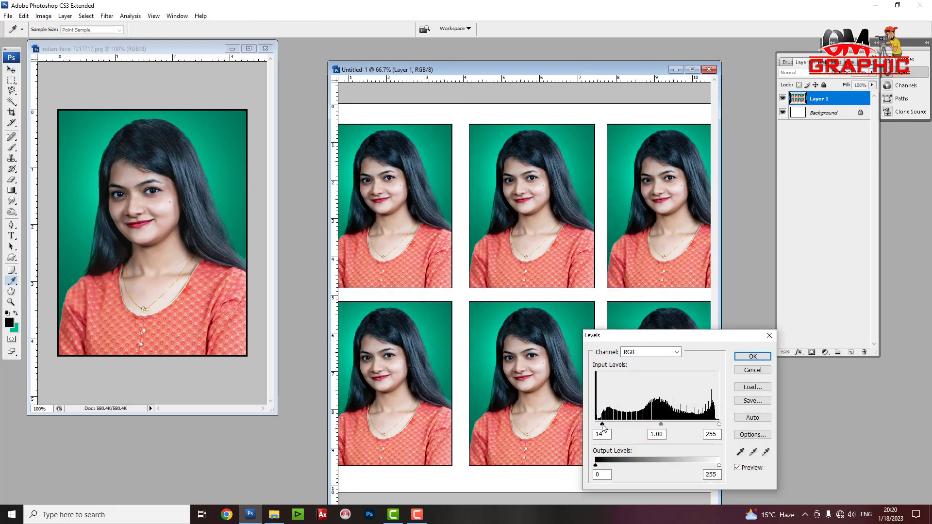
key(Return)
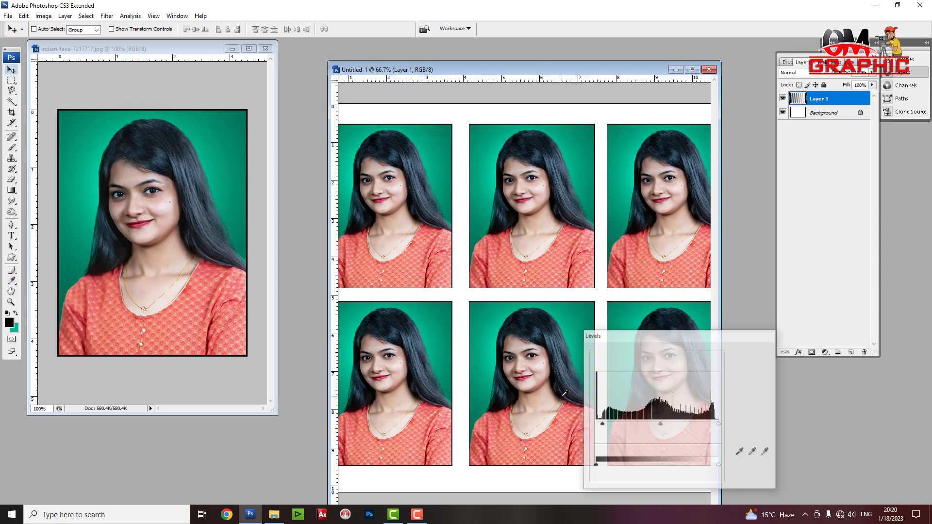
key(v)
drag(551, 262, 517, 262)
key(ctrl+minus)
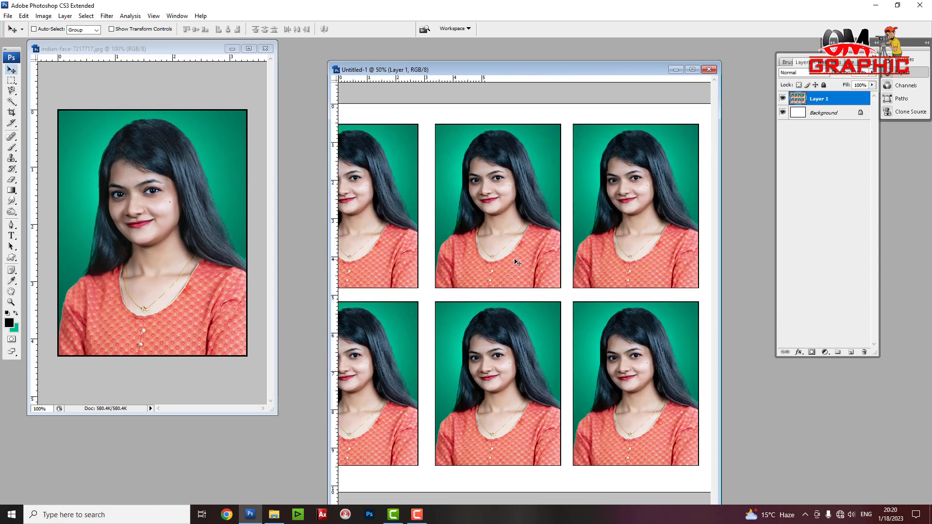